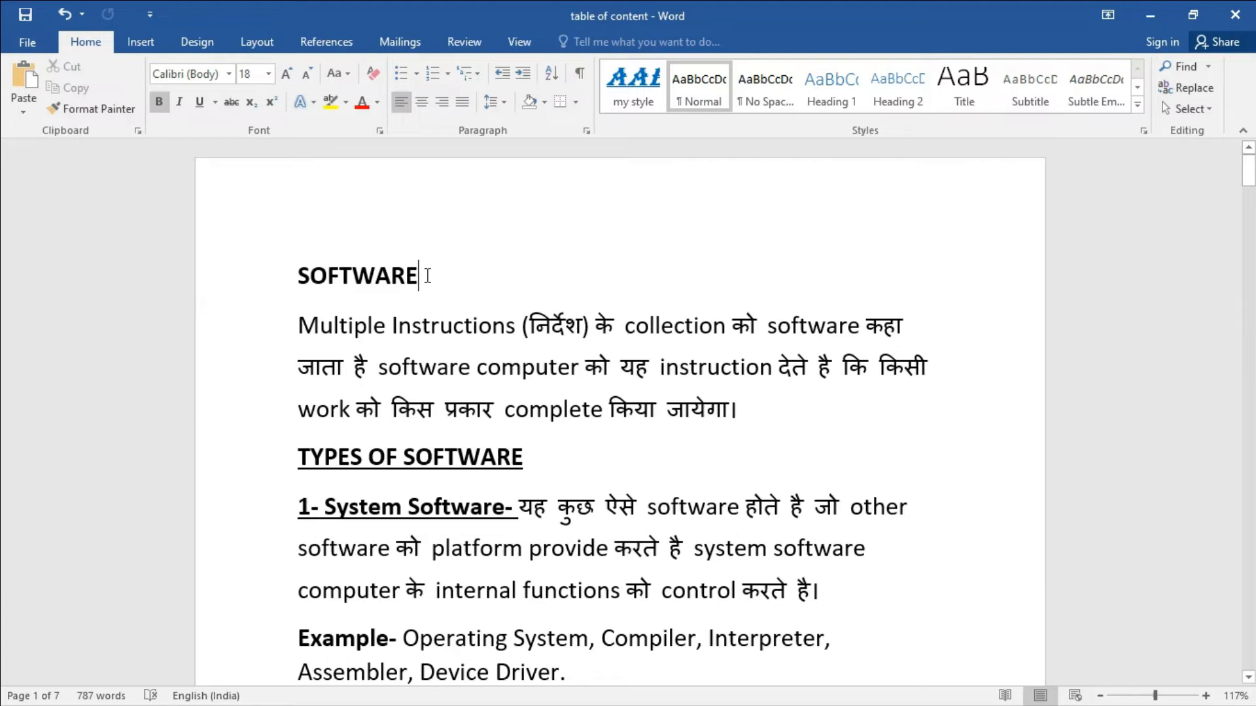
pyautogui.moveTo(424, 278); pyautogui.dragTo(298, 277)
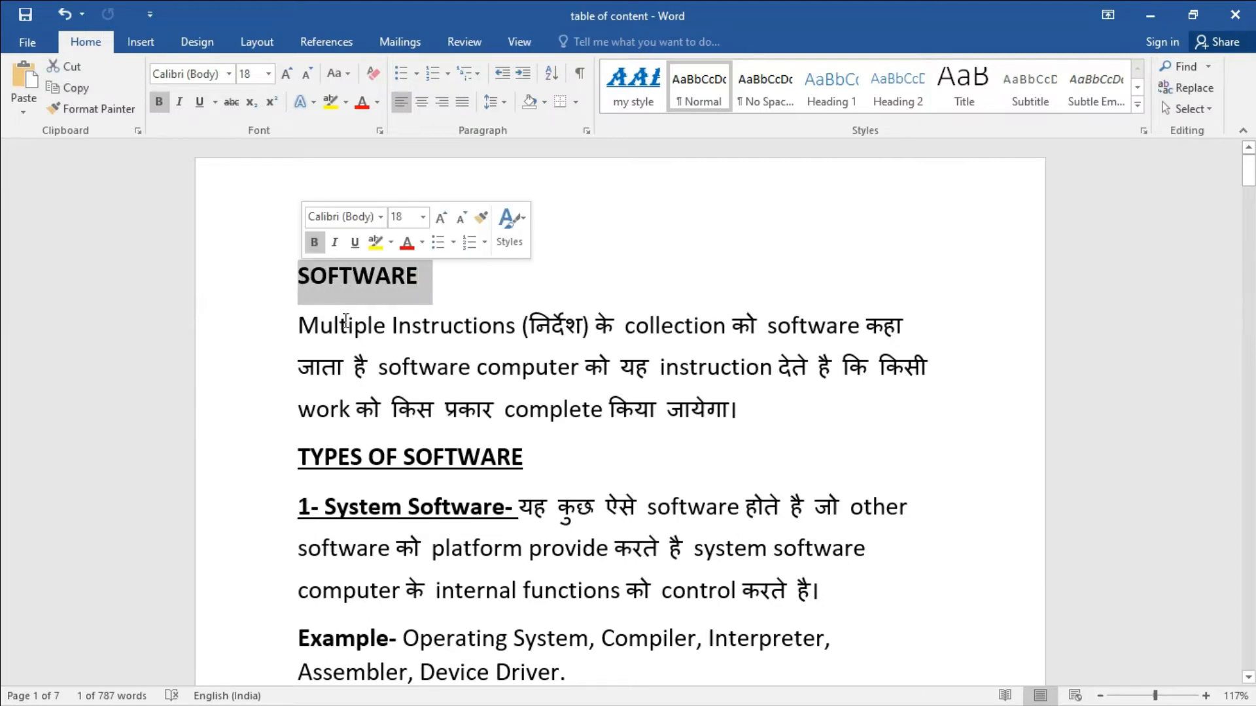
pyautogui.scroll(-3, 433, 391)
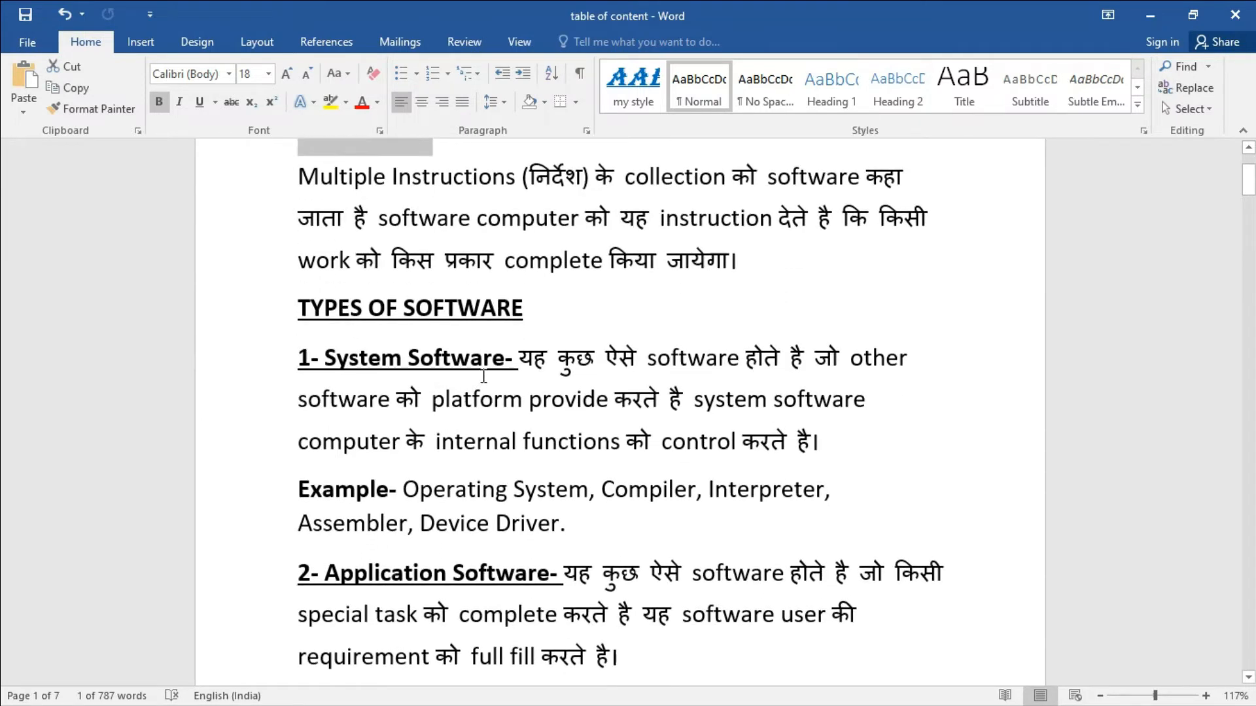
pyautogui.moveTo(516, 360); pyautogui.dragTo(325, 360)
pyautogui.moveTo(549, 574); pyautogui.dragTo(325, 574)
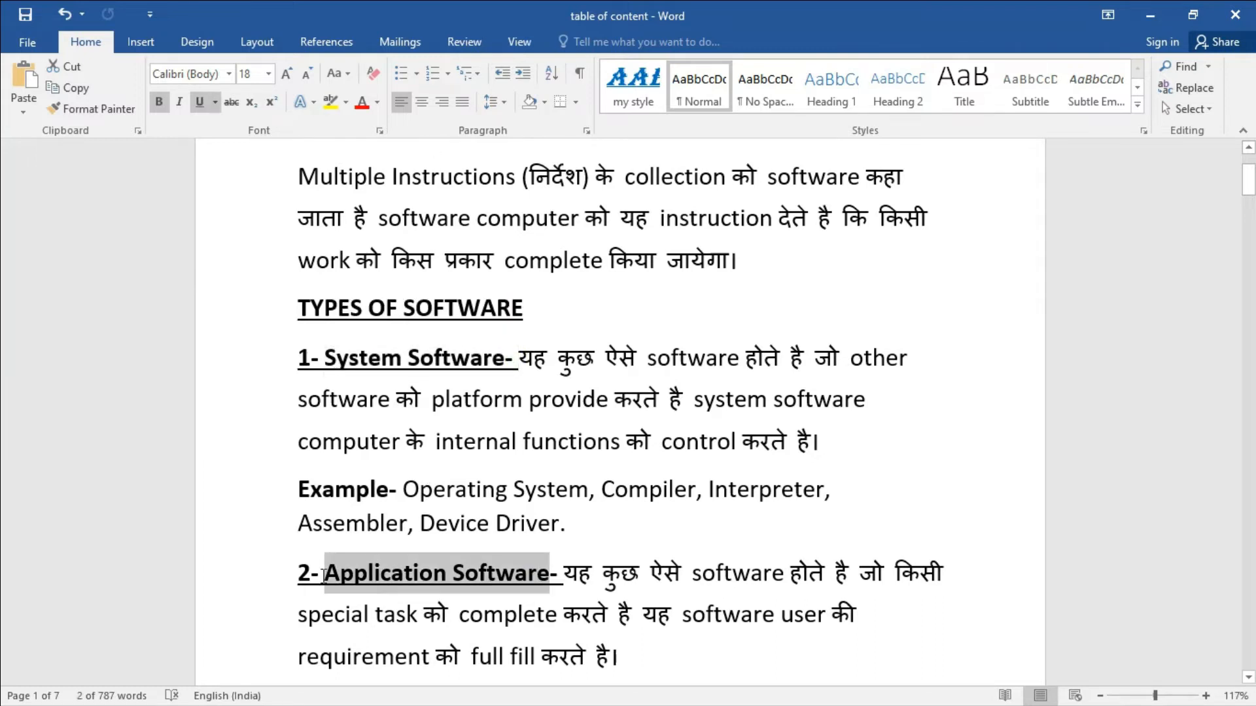
pyautogui.scroll(-4, 575, 438)
pyautogui.scroll(-12, 575, 434)
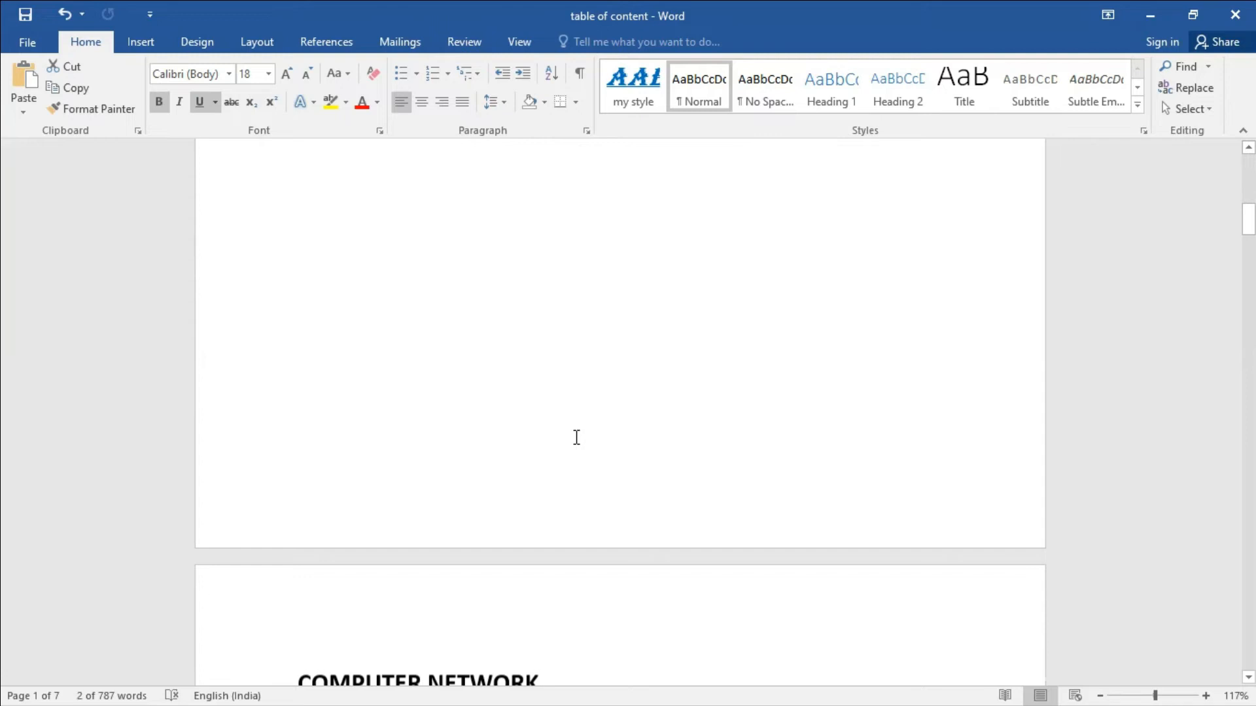
pyautogui.tripleClick(506, 356)
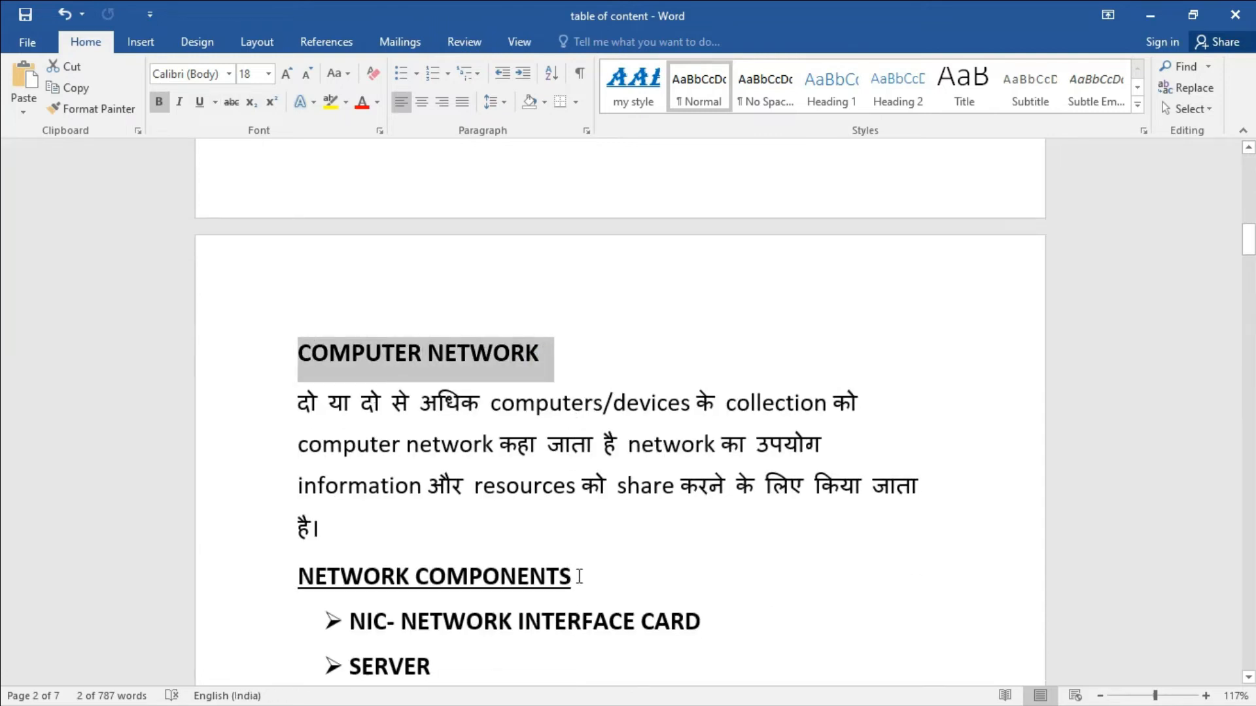
pyautogui.moveTo(579, 577); pyautogui.dragTo(281, 577)
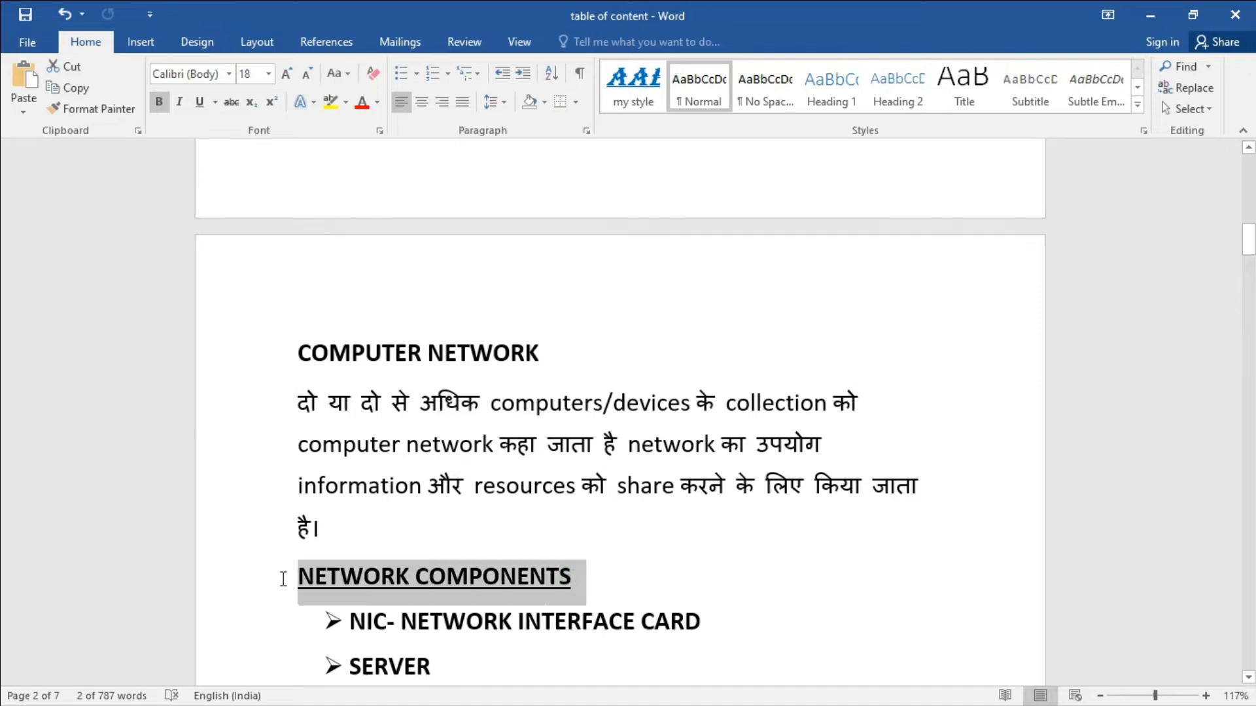
pyautogui.scroll(-3, 519, 481)
pyautogui.scroll(-15, 519, 481)
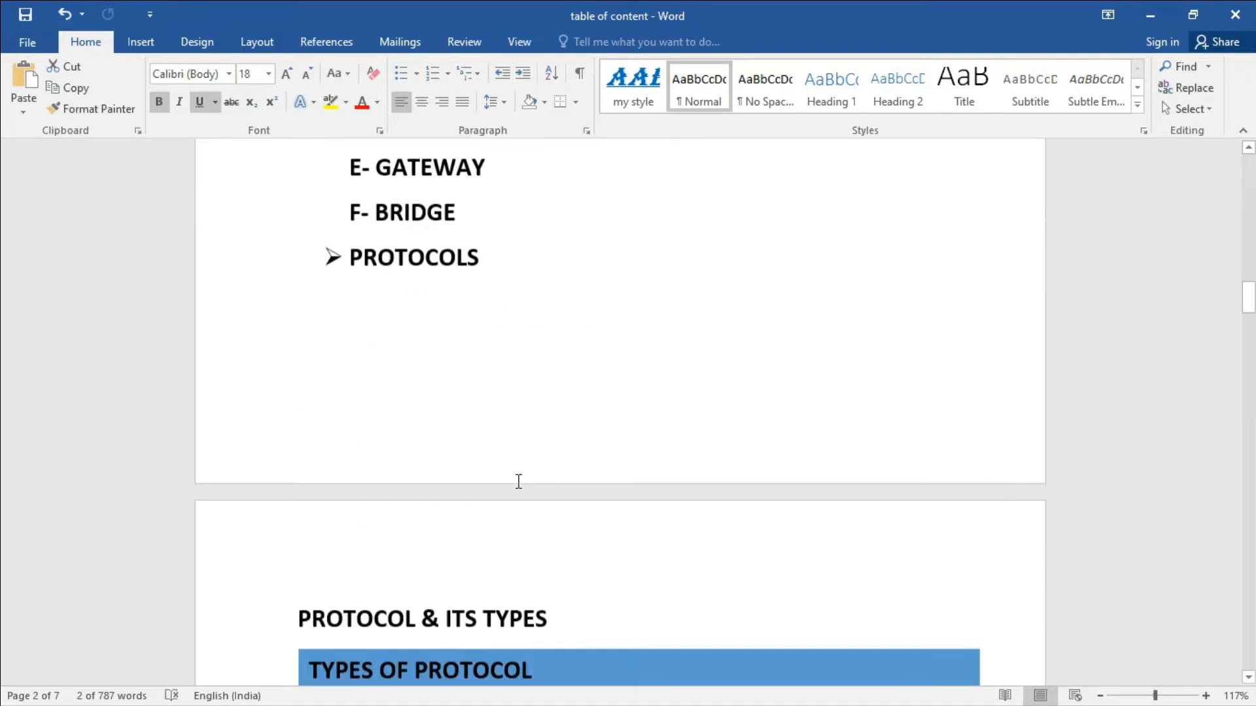
pyautogui.moveTo(557, 384); pyautogui.dragTo(386, 402)
pyautogui.scroll(-20, 533, 585)
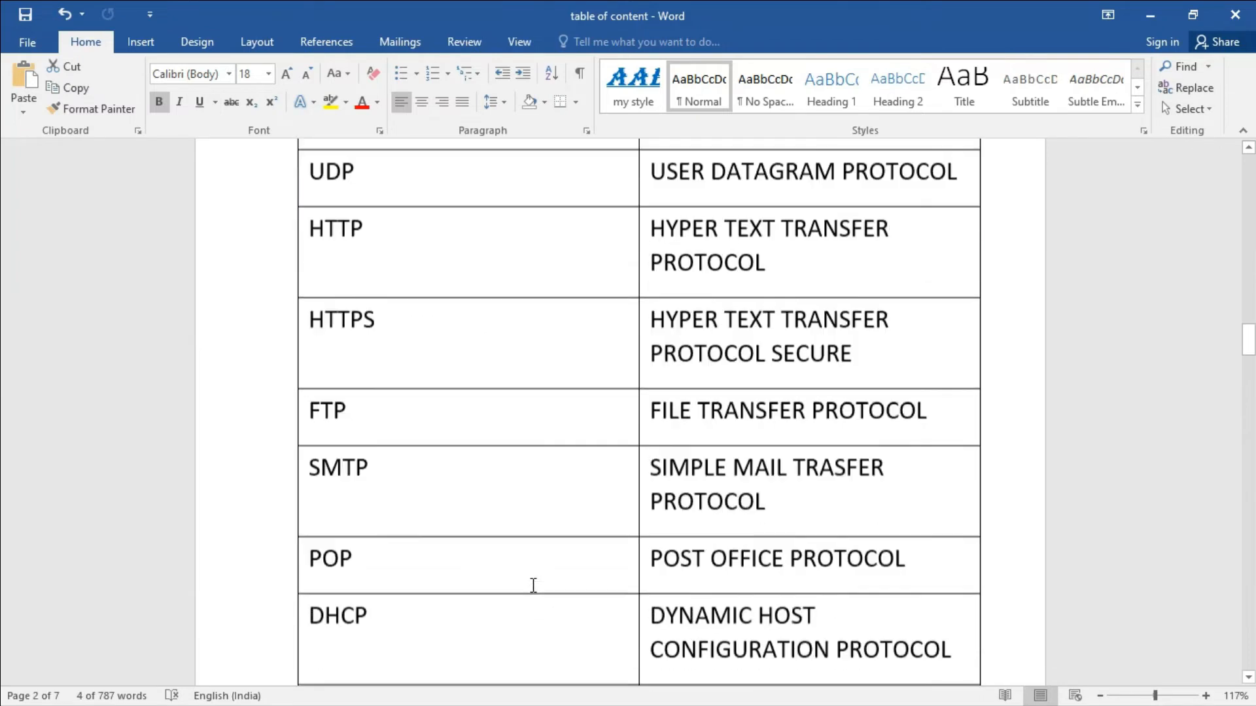
pyautogui.scroll(-2, 533, 585)
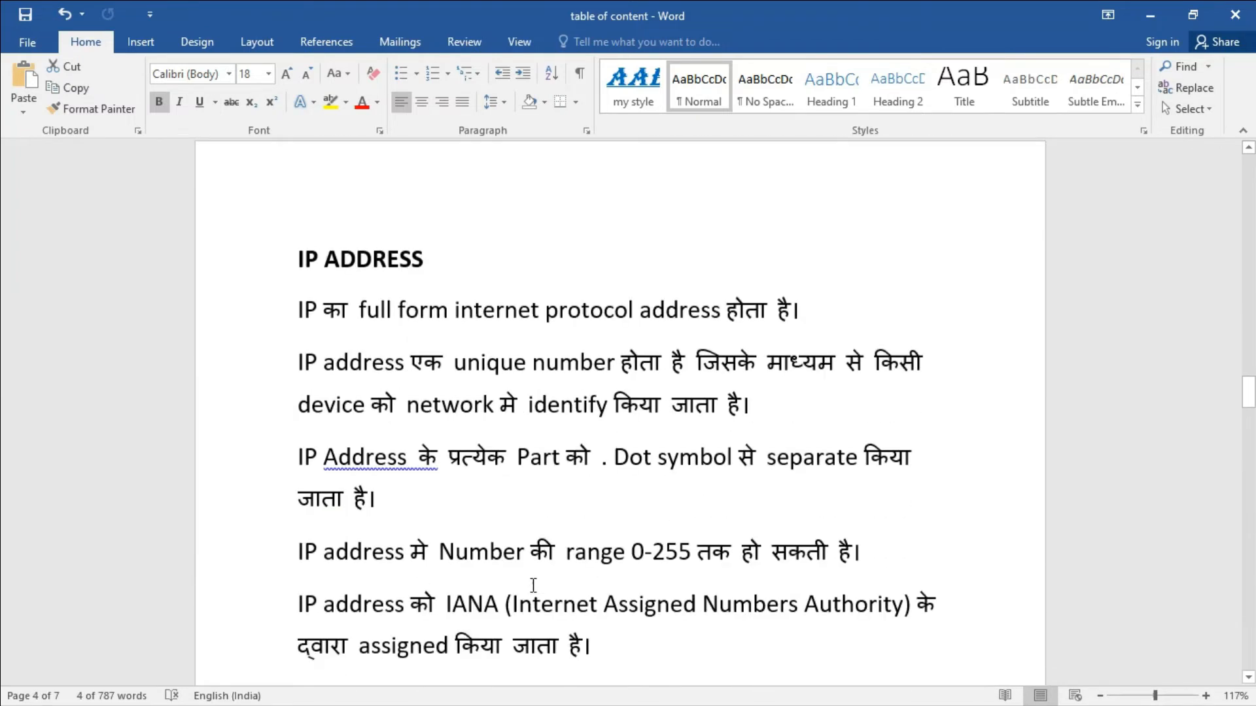
pyautogui.scroll(20, 533, 585)
pyautogui.scroll(20, 533, 585)
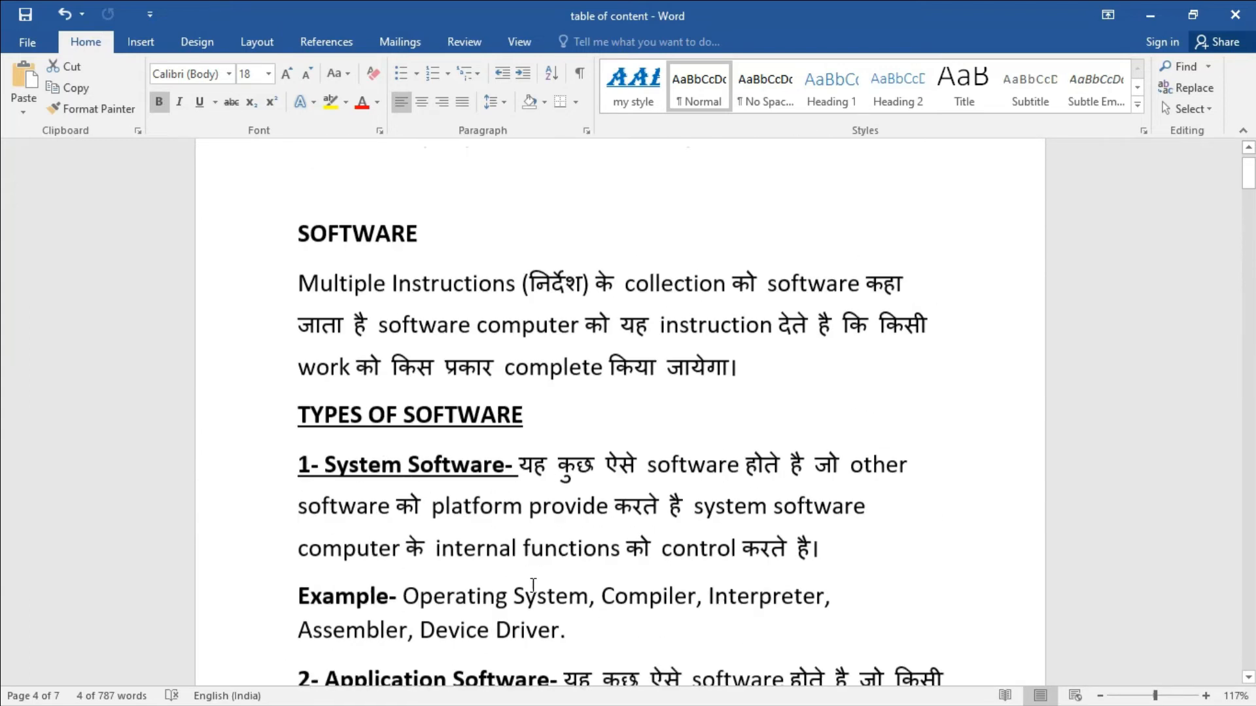
pyautogui.scroll(1, 533, 585)
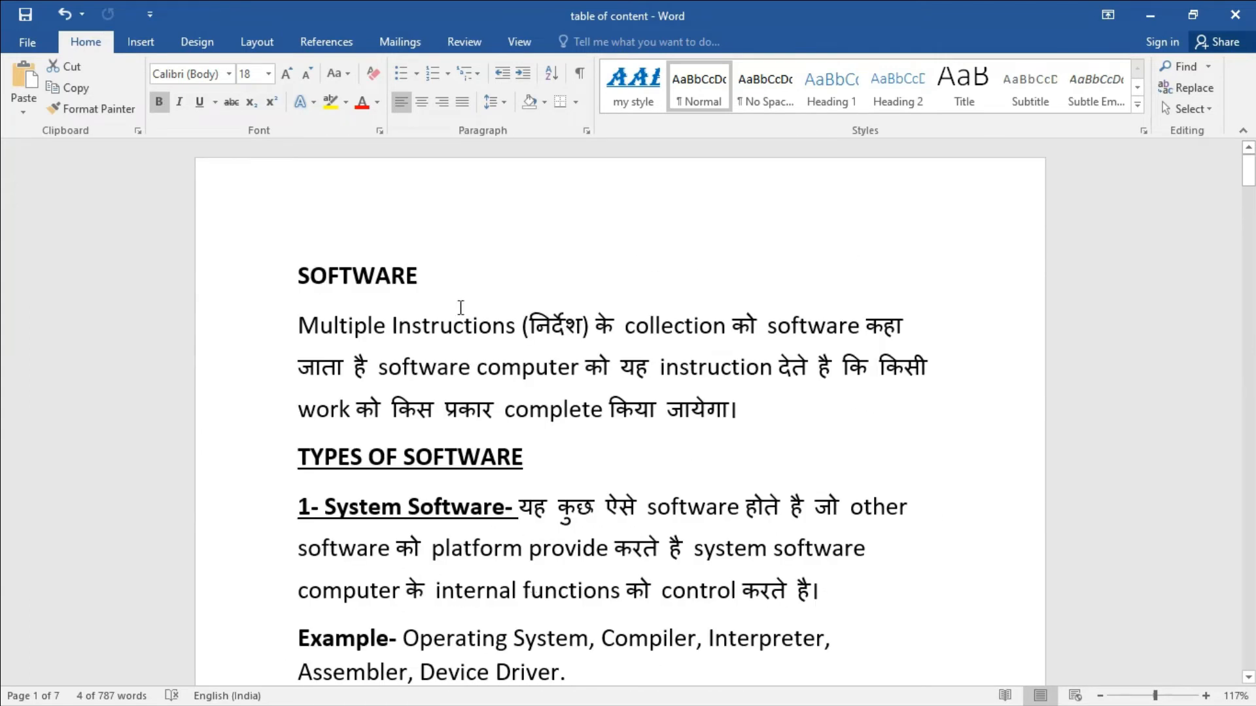
pyautogui.click(446, 292)
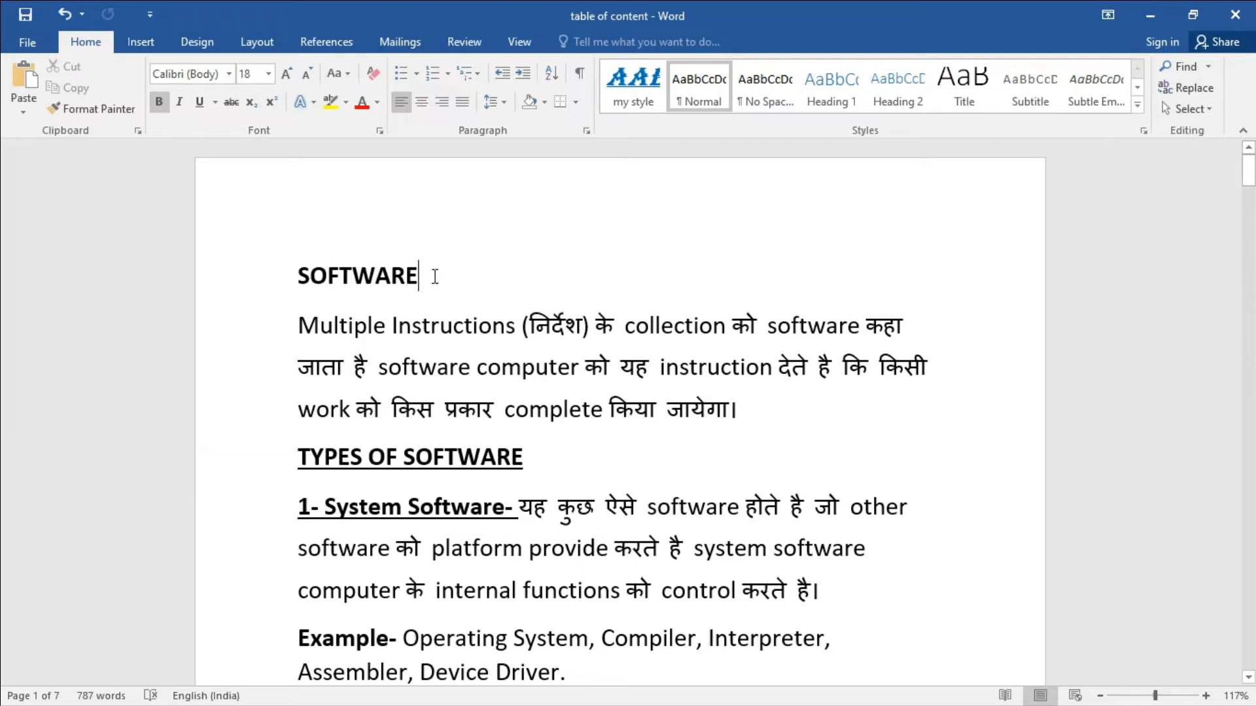
# Make SOFTWARE a Heading 1 and the '1- System Software-' label a Heading 2.
pyautogui.moveTo(435, 277); pyautogui.dragTo(298, 278)
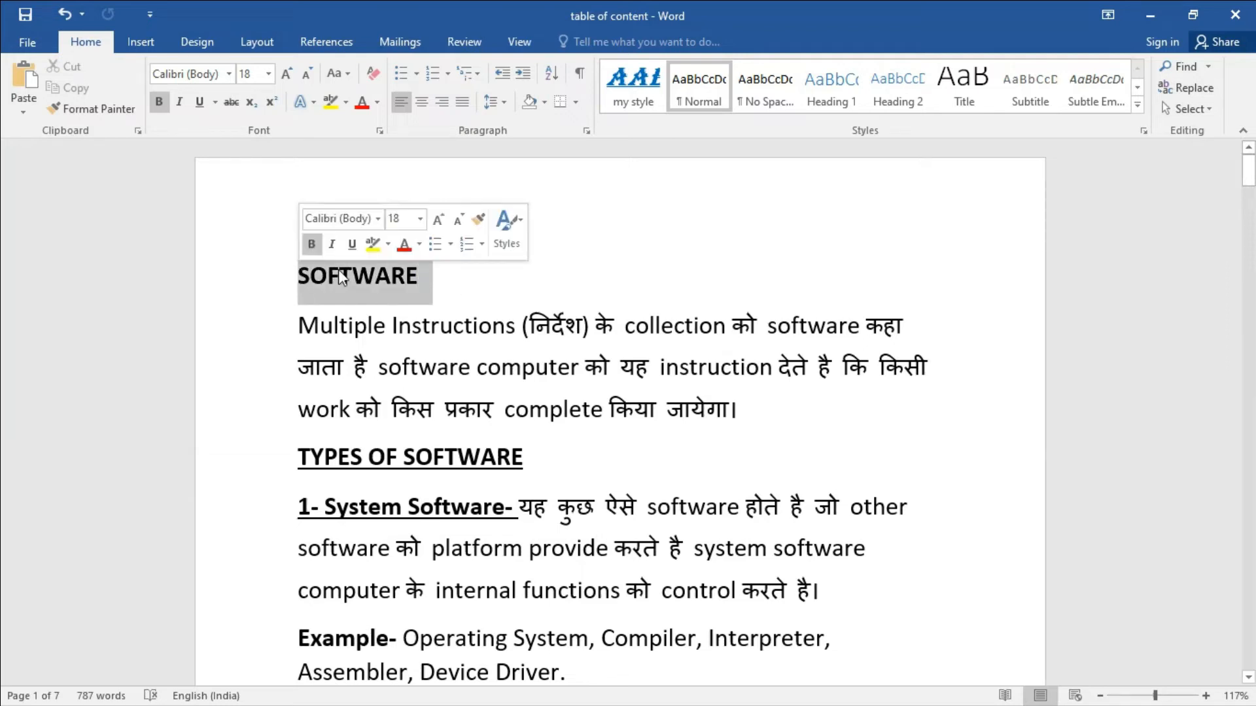
pyautogui.click(832, 88)
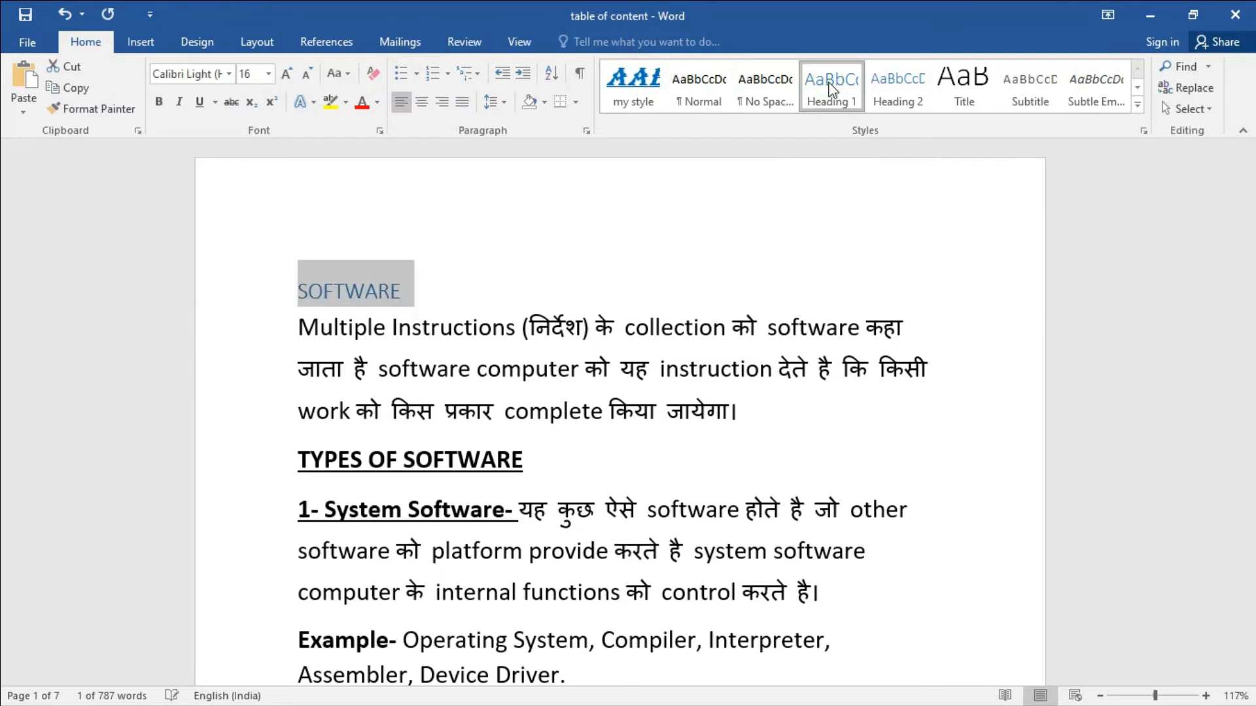
pyautogui.click(491, 288)
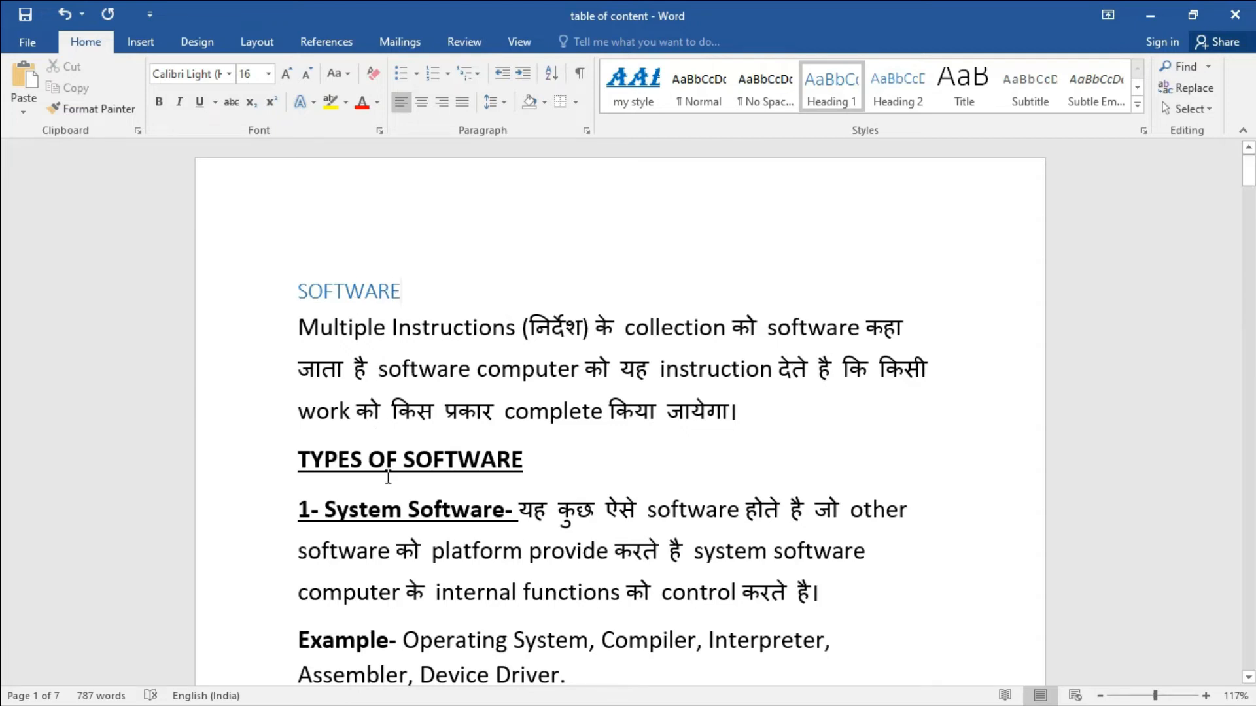
pyautogui.moveTo(516, 510); pyautogui.dragTo(296, 513)
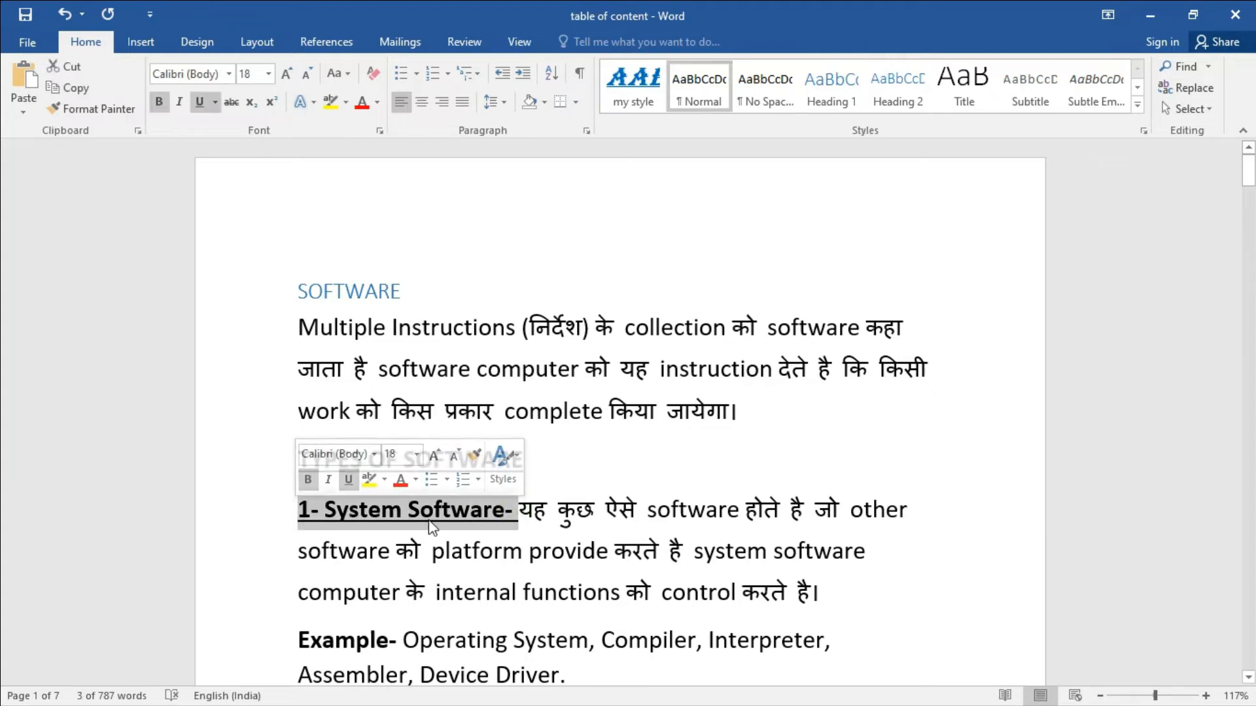
pyautogui.click(901, 87)
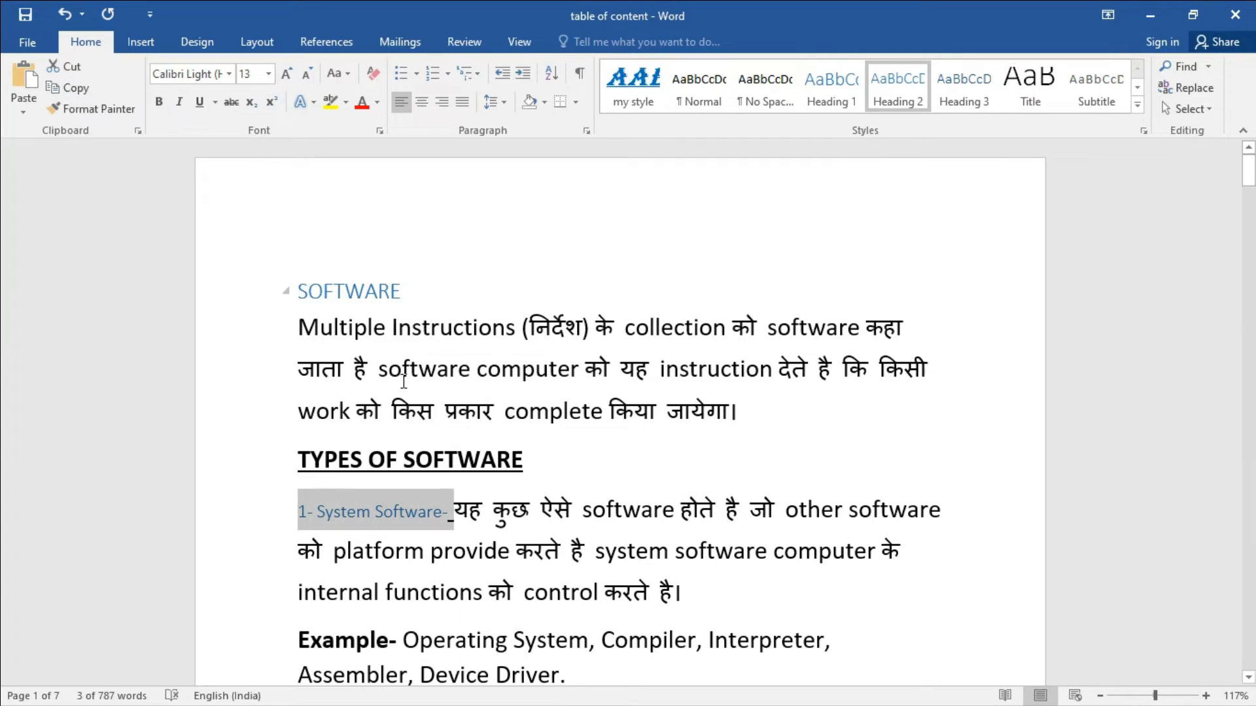
pyautogui.click(540, 484)
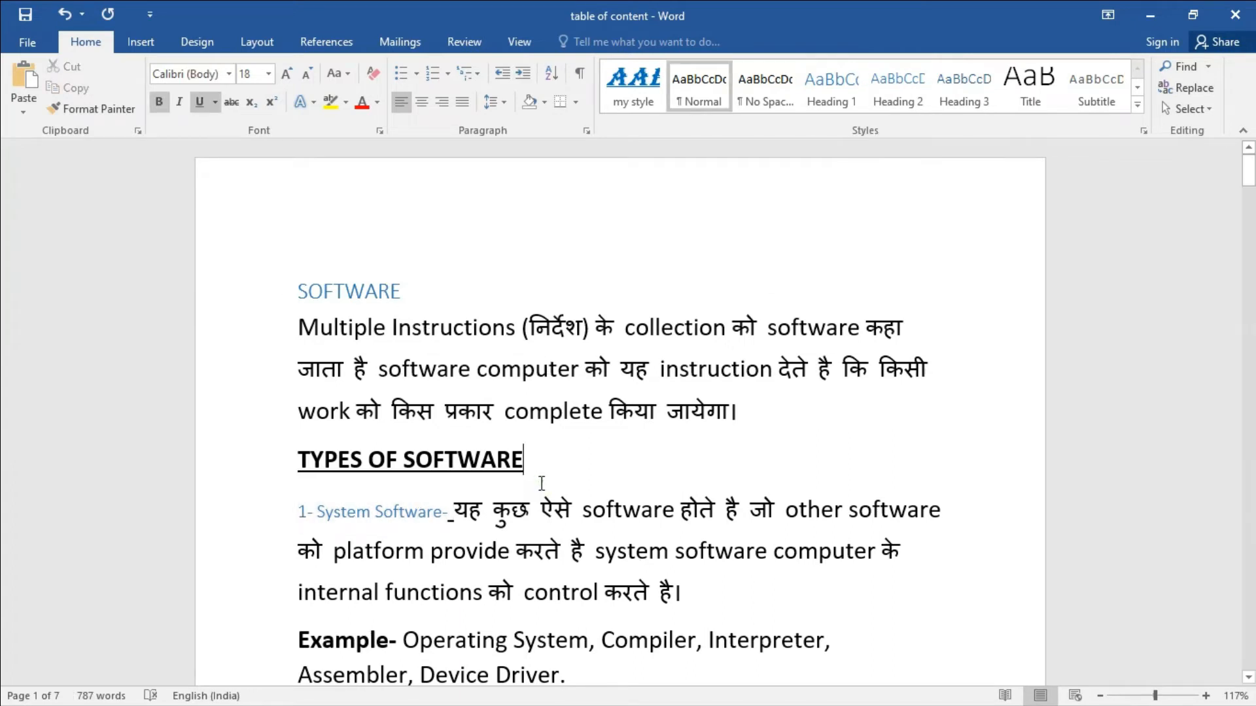
# Make the '2- Application Software-' label a Heading 2, undoing a style misapplied to the whole paragraph.
pyautogui.scroll(-2, 542, 484)
pyautogui.moveTo(561, 626); pyautogui.dragTo(296, 624)
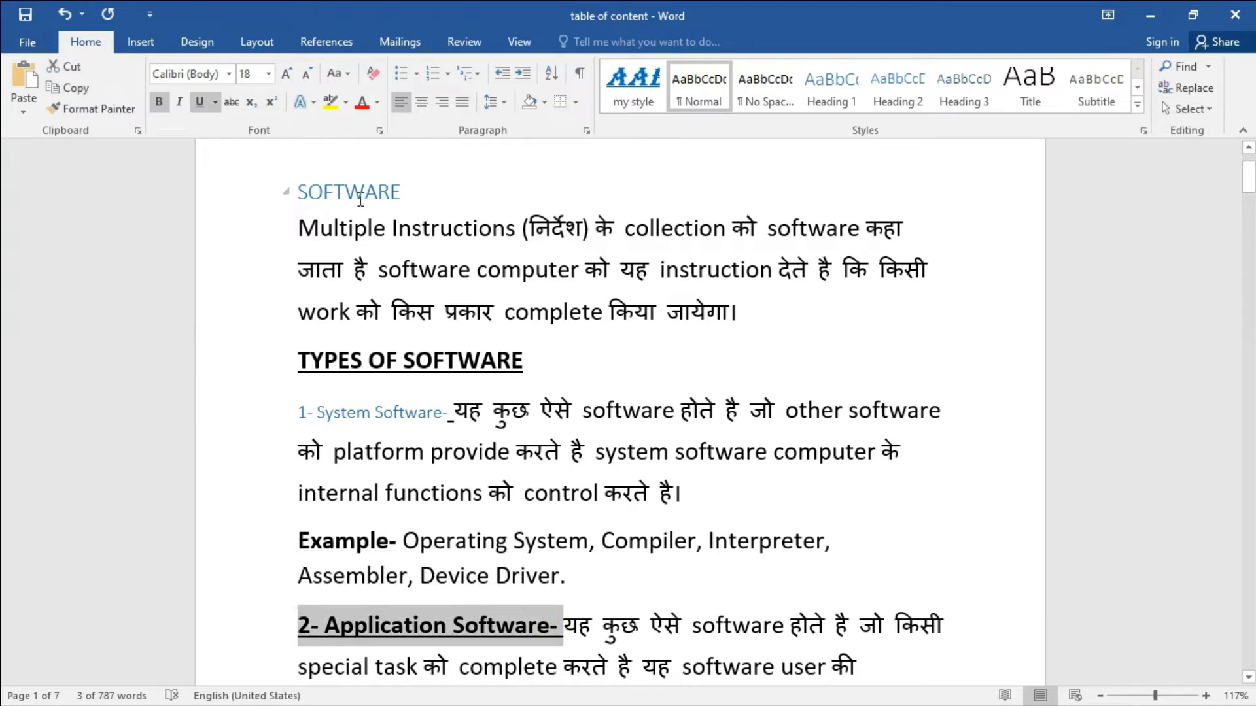
pyautogui.click(896, 82)
pyautogui.click(629, 508)
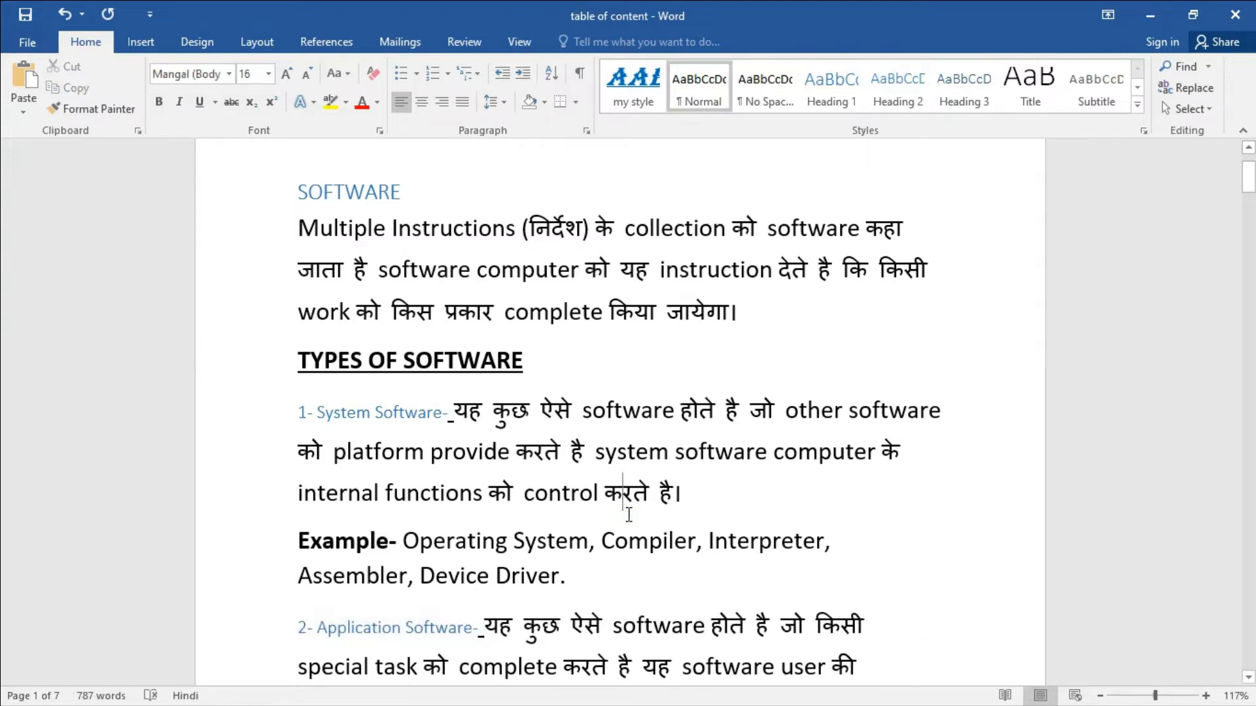
pyautogui.click(903, 91)
pyautogui.hotkey('ctrl', 'z')
pyautogui.click(895, 574)
pyautogui.scroll(-10, 895, 555)
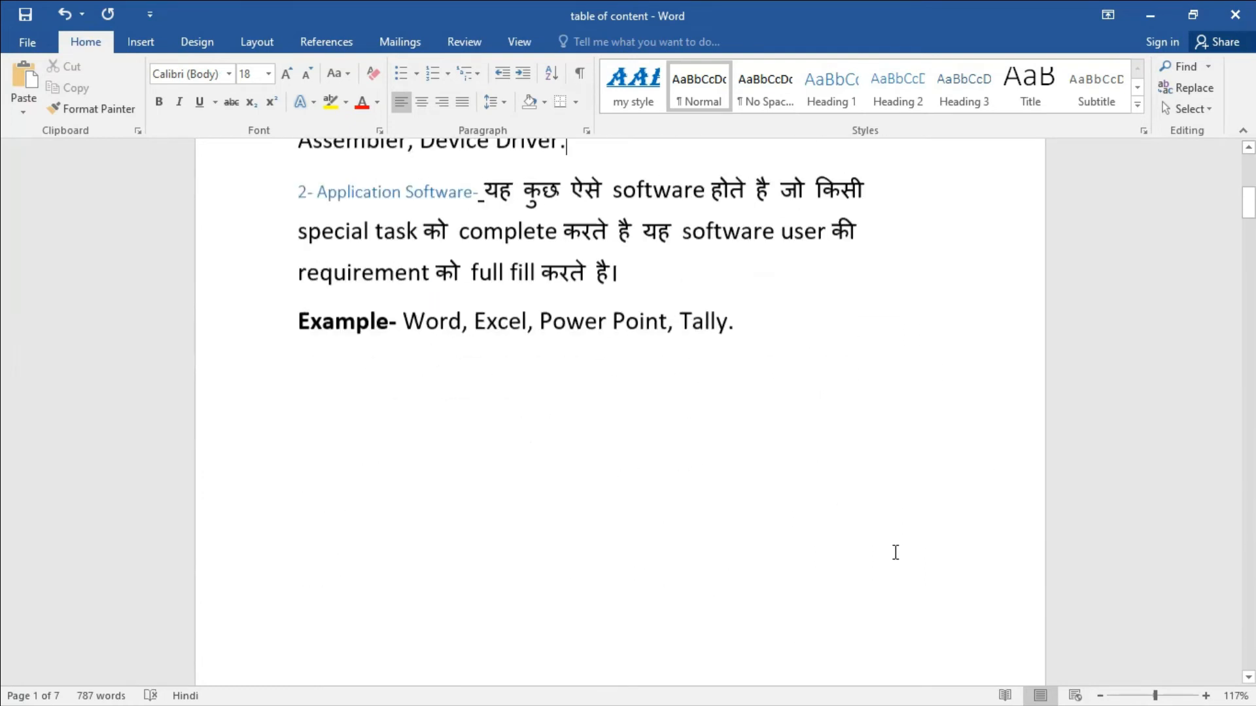
pyautogui.scroll(-5, 897, 527)
pyautogui.moveTo(551, 406); pyautogui.dragTo(353, 391)
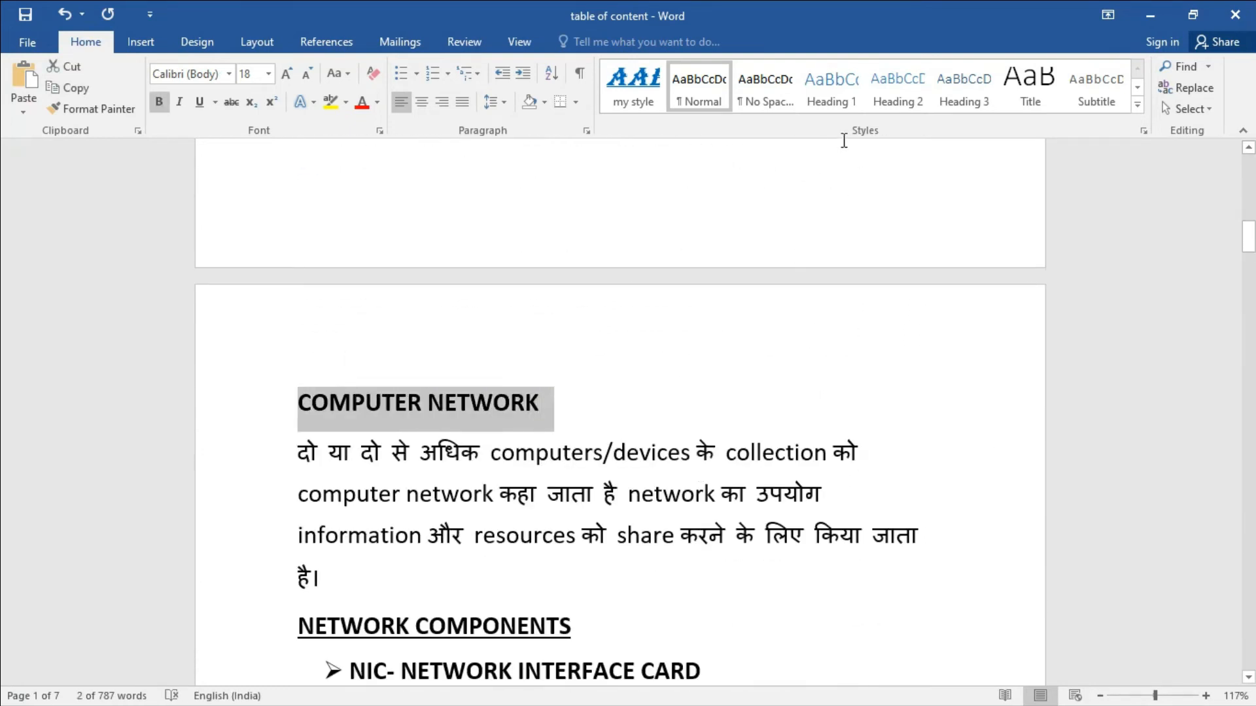
# Make COMPUTER NETWORK a Heading 1 and NETWORK COMPONENTS a Heading 2.
pyautogui.click(834, 84)
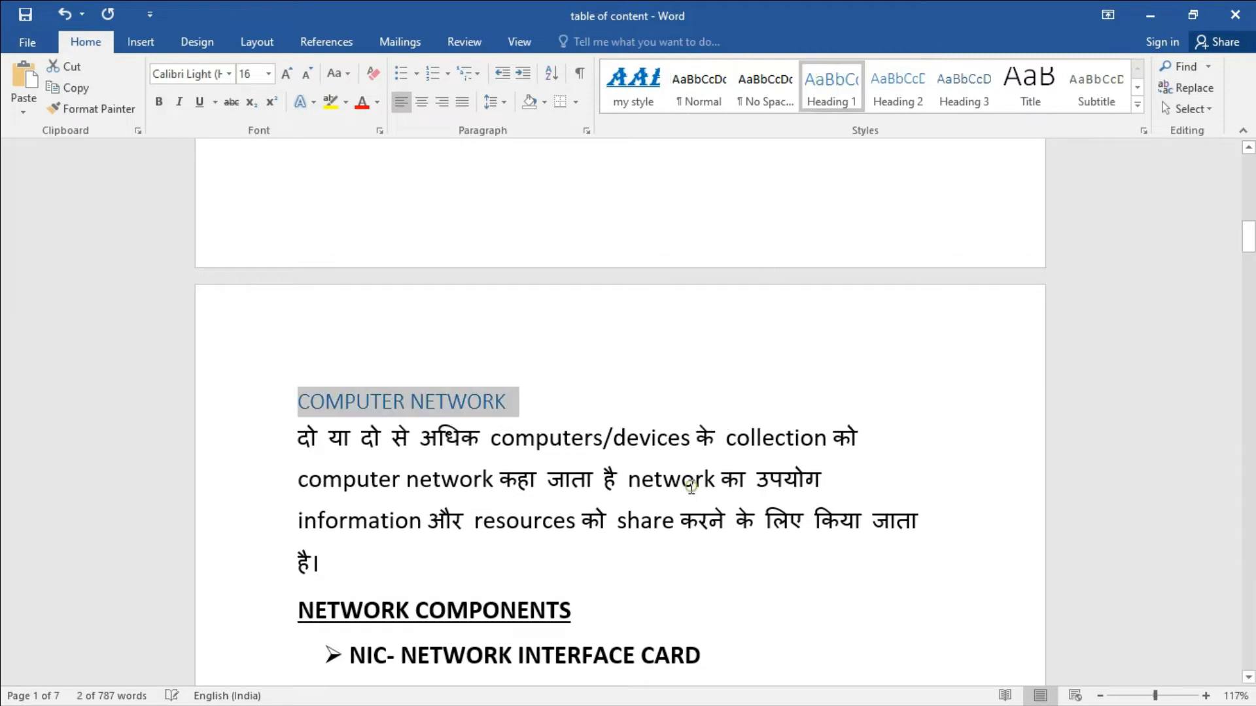
pyautogui.click(695, 484)
pyautogui.scroll(-3, 586, 588)
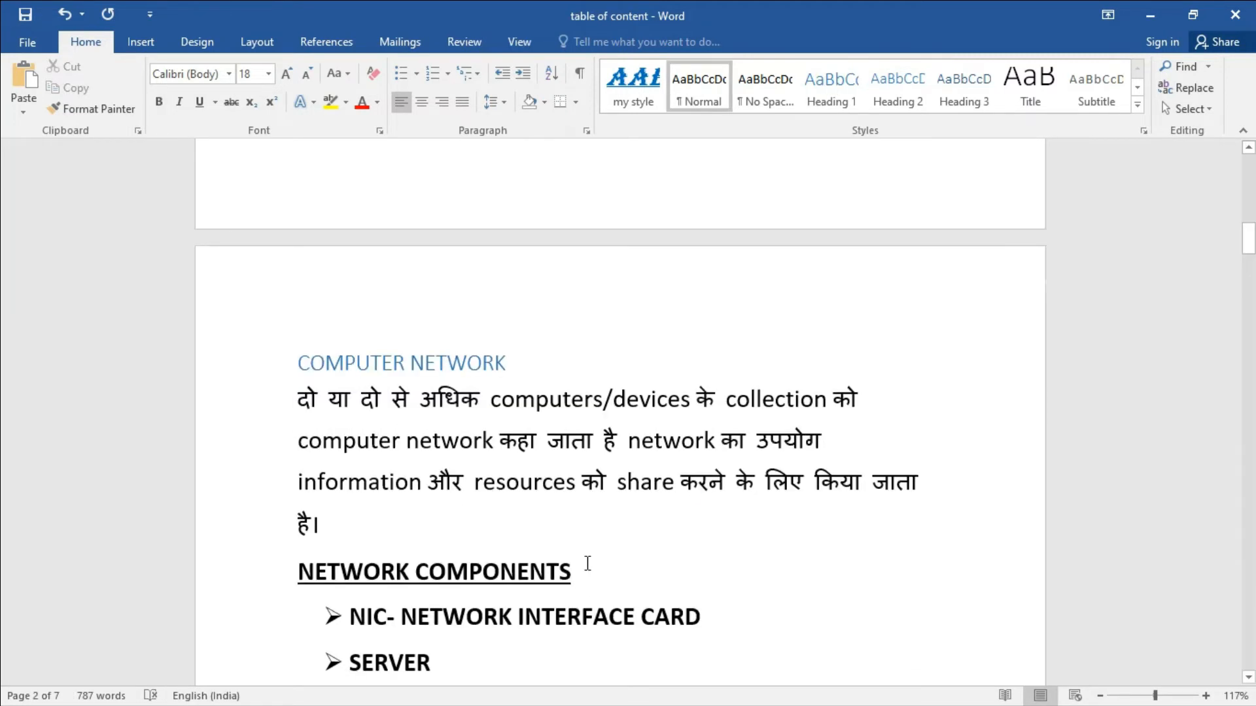
pyautogui.moveTo(570, 509); pyautogui.dragTo(298, 509)
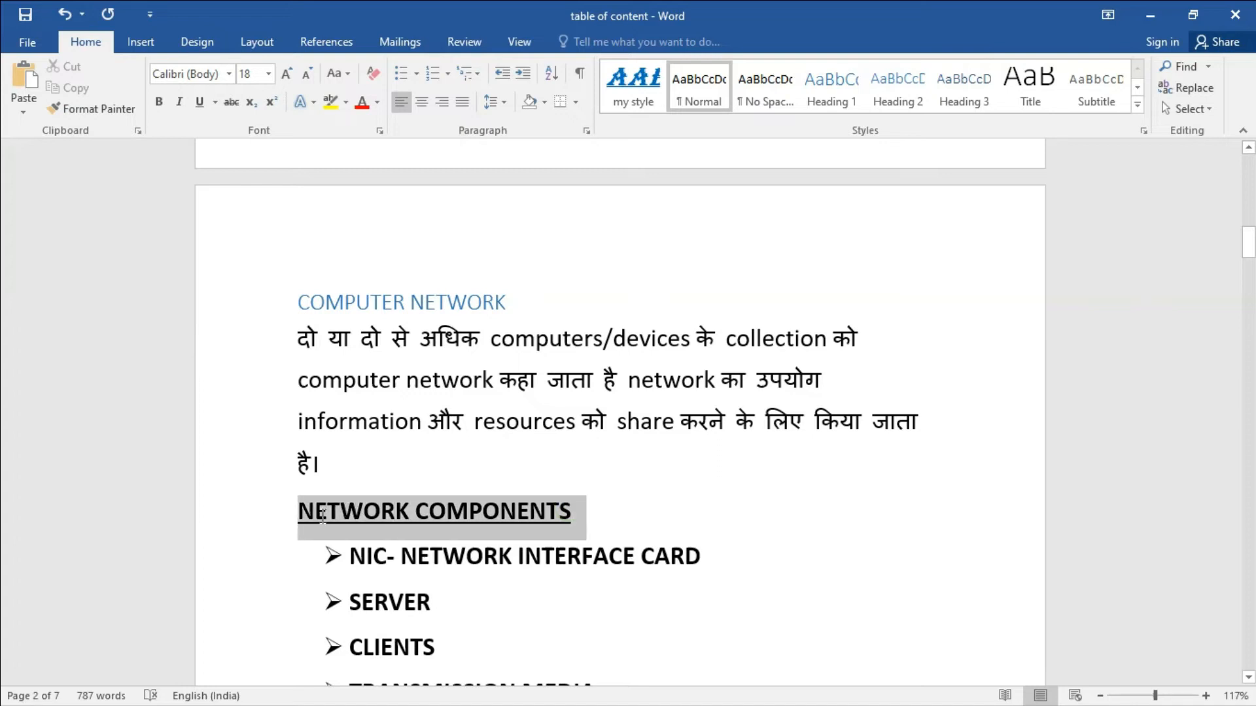
pyautogui.click(901, 85)
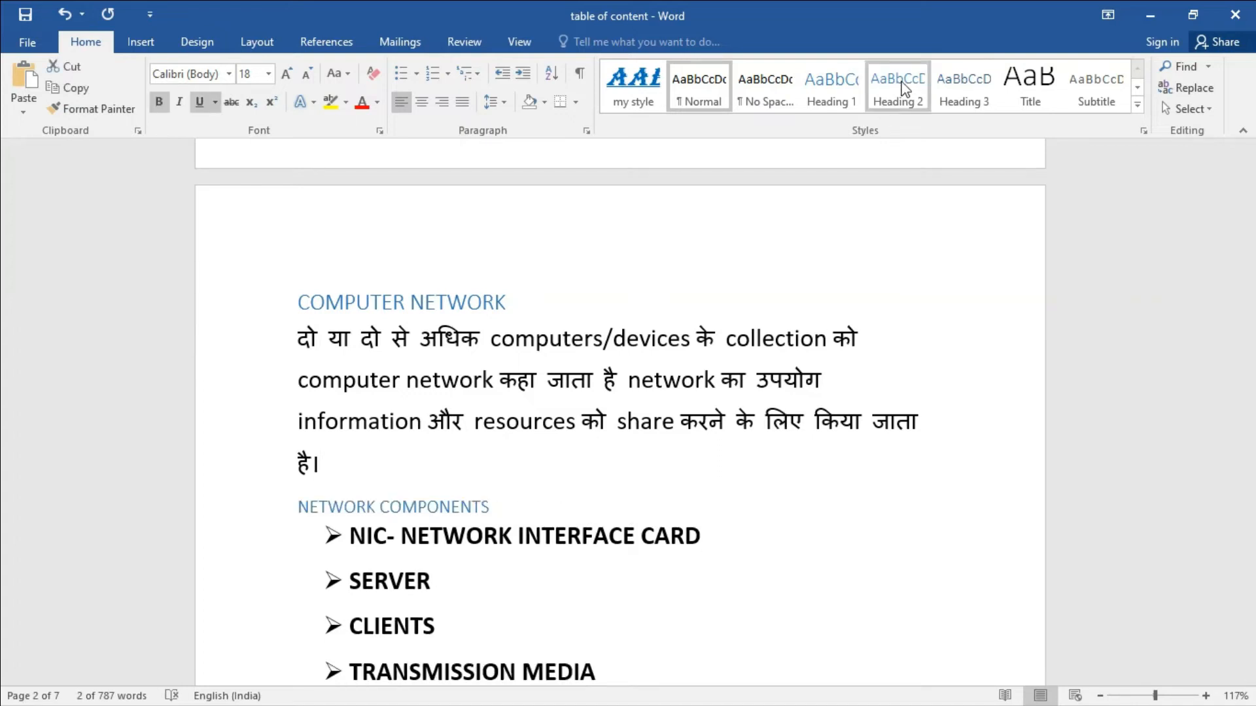
pyautogui.click(608, 484)
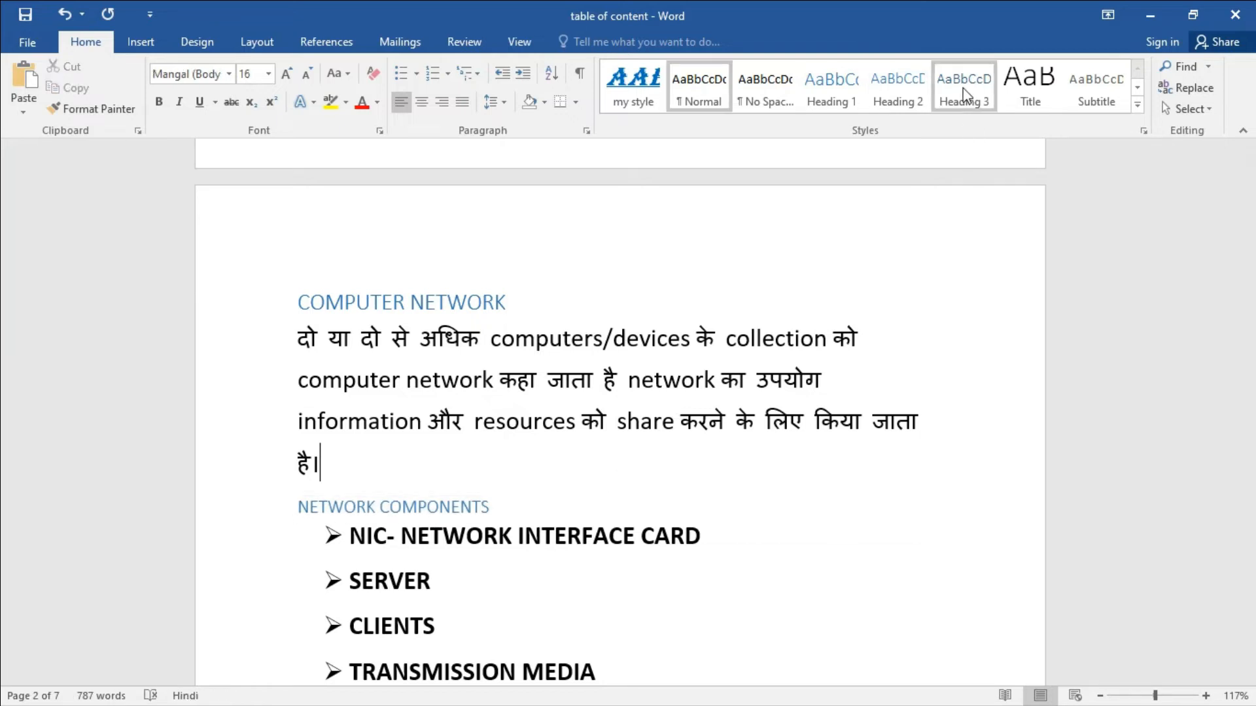
pyautogui.scroll(-12, 710, 553)
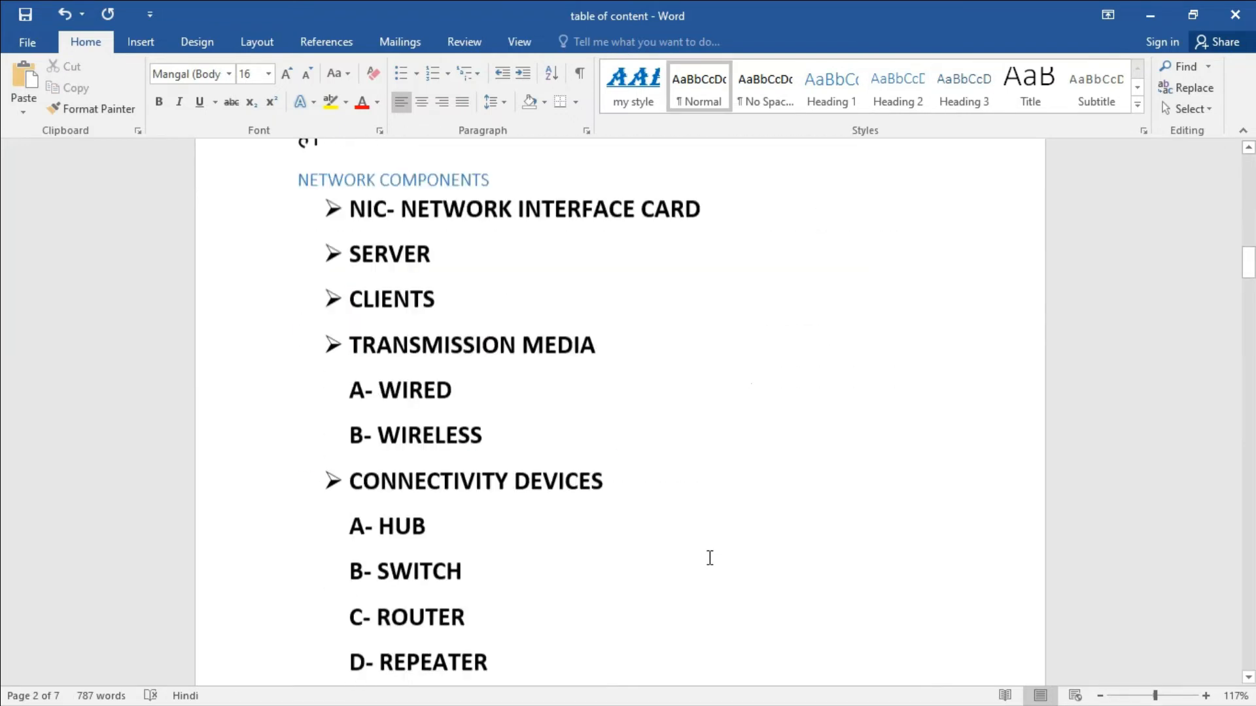
pyautogui.scroll(-3, 710, 566)
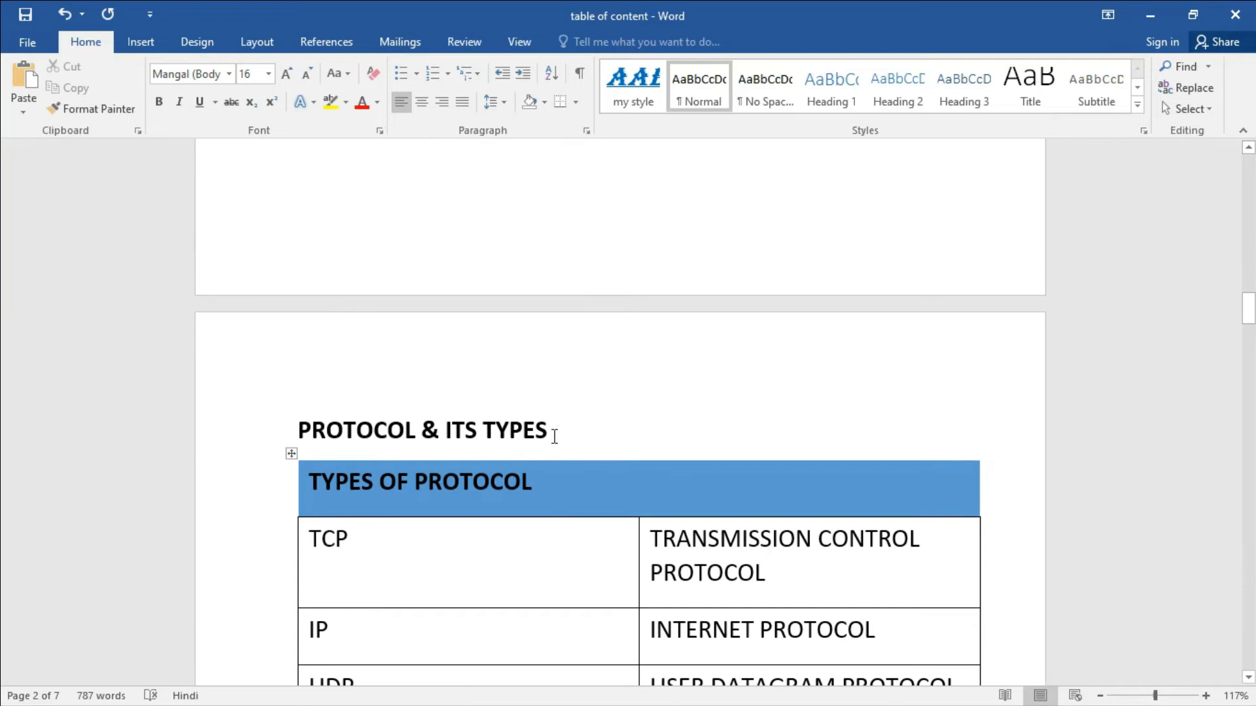
# Apply the Heading 1 style to the PROTOCOL & ITS TYPES line.
pyautogui.moveTo(554, 436); pyautogui.dragTo(299, 432)
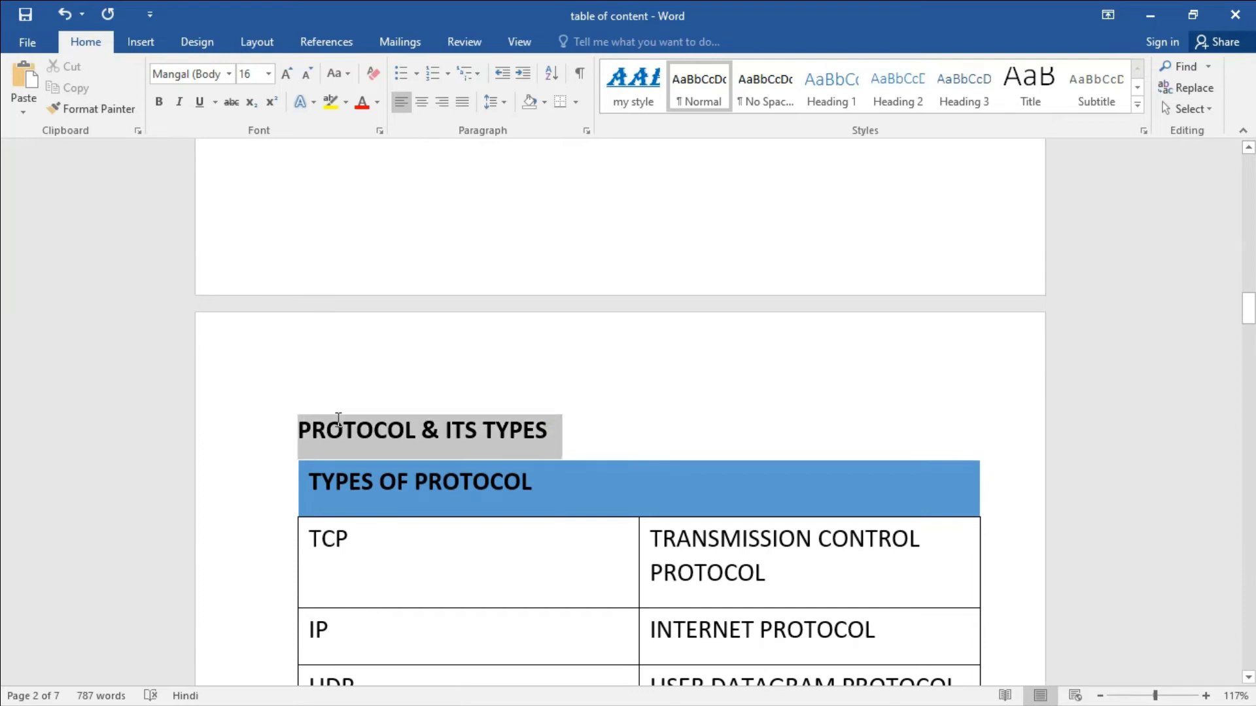
pyautogui.click(831, 92)
pyautogui.click(635, 389)
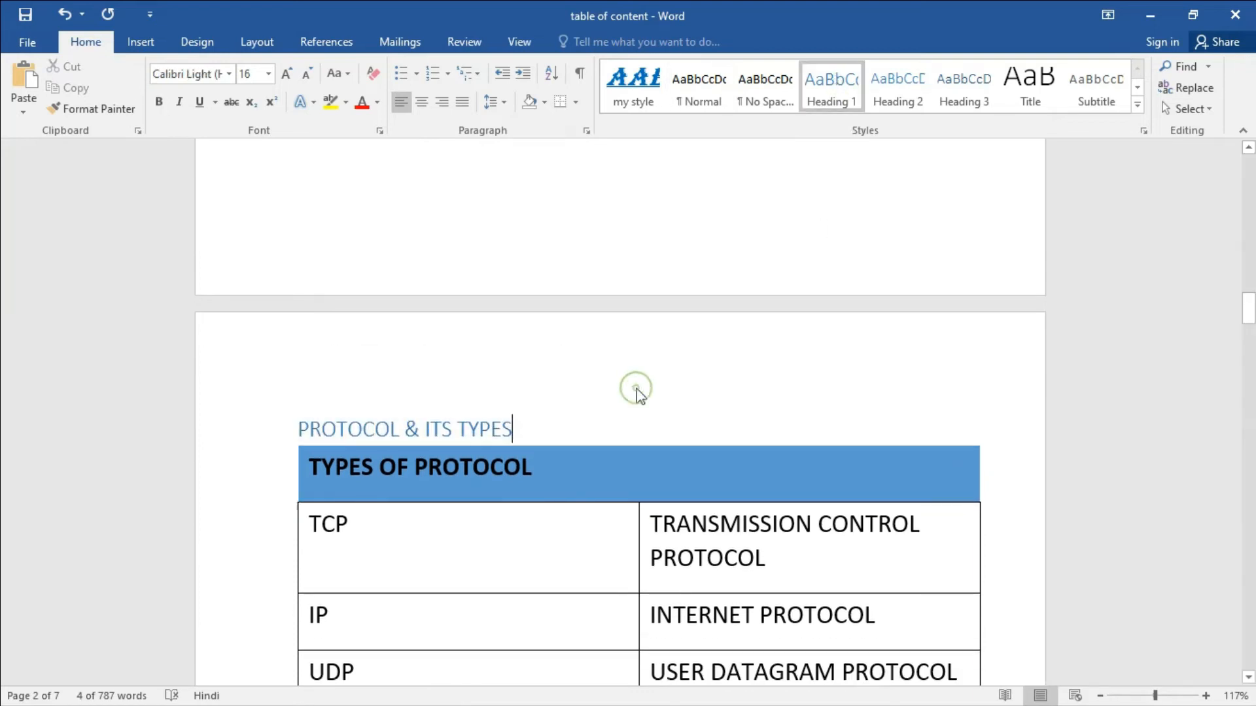
pyautogui.scroll(-8, 636, 423)
pyautogui.scroll(-7, 637, 423)
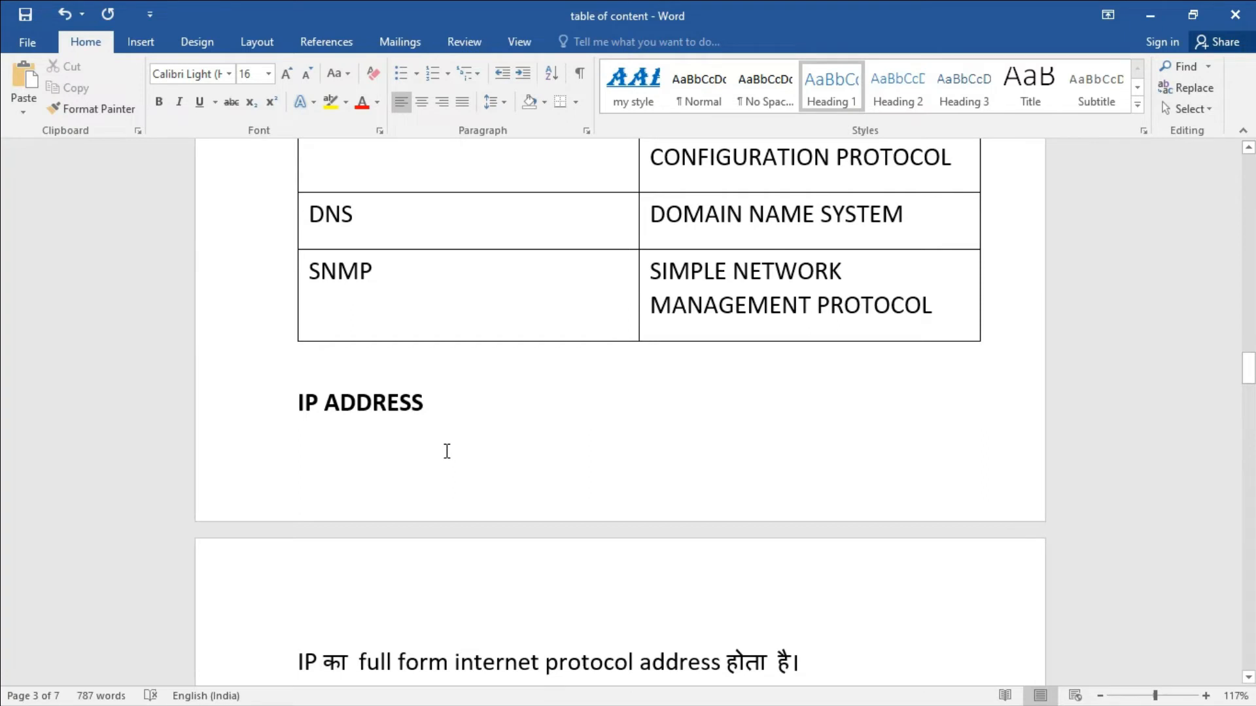
# Apply Heading 1 to the IP ADDRESS and OSI MODEL LAYERS headings.
pyautogui.moveTo(438, 402); pyautogui.dragTo(304, 407)
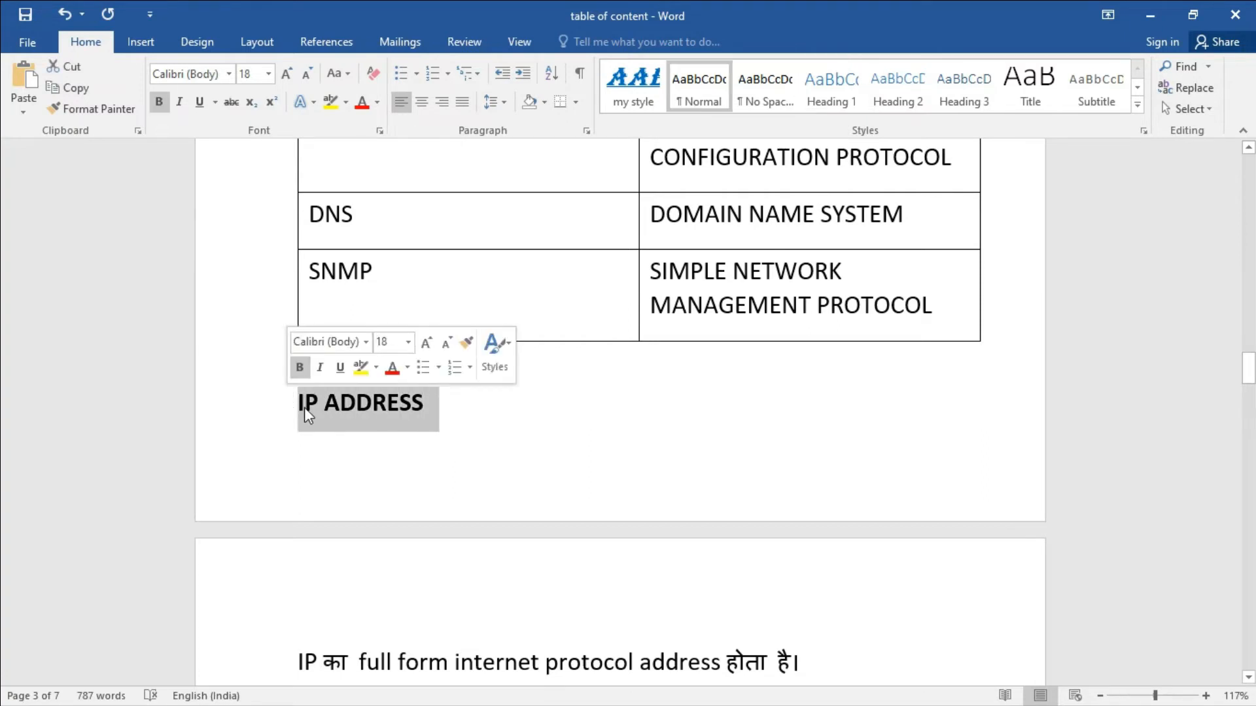
pyautogui.click(842, 81)
pyautogui.scroll(-3, 546, 511)
pyautogui.scroll(-9, 554, 538)
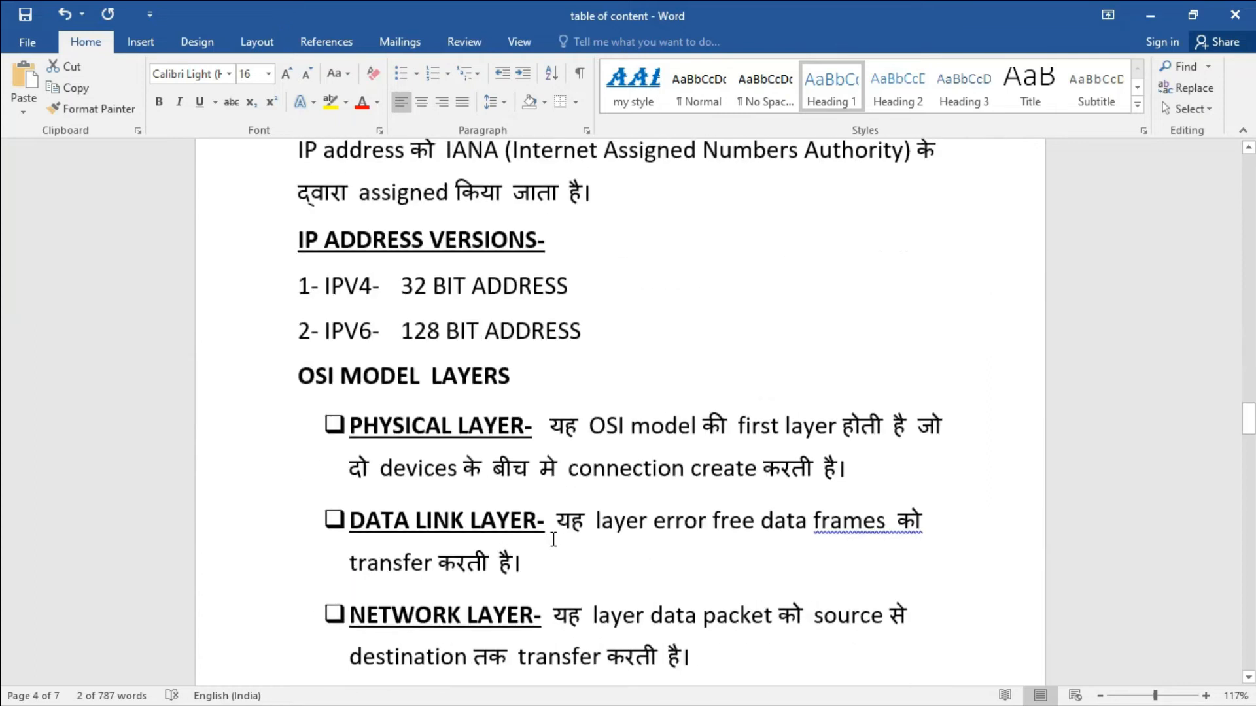
pyautogui.scroll(-3, 553, 539)
pyautogui.scroll(4, 554, 539)
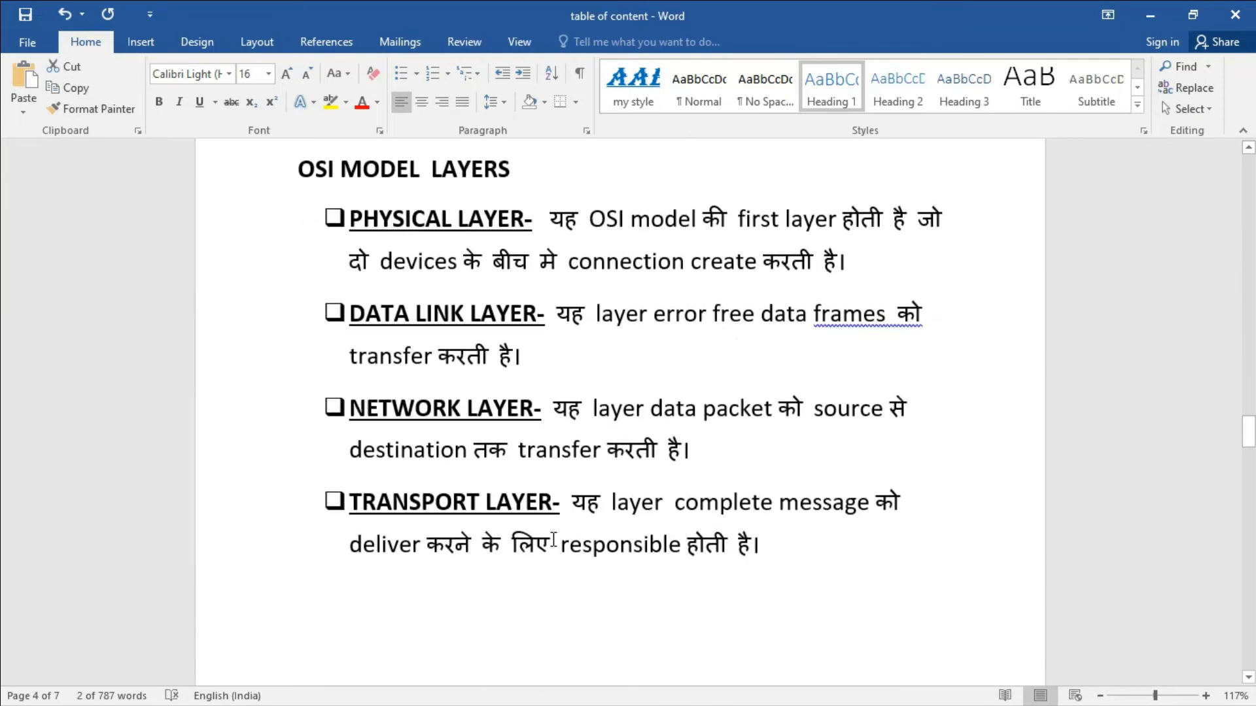
pyautogui.moveTo(517, 220); pyautogui.dragTo(318, 214)
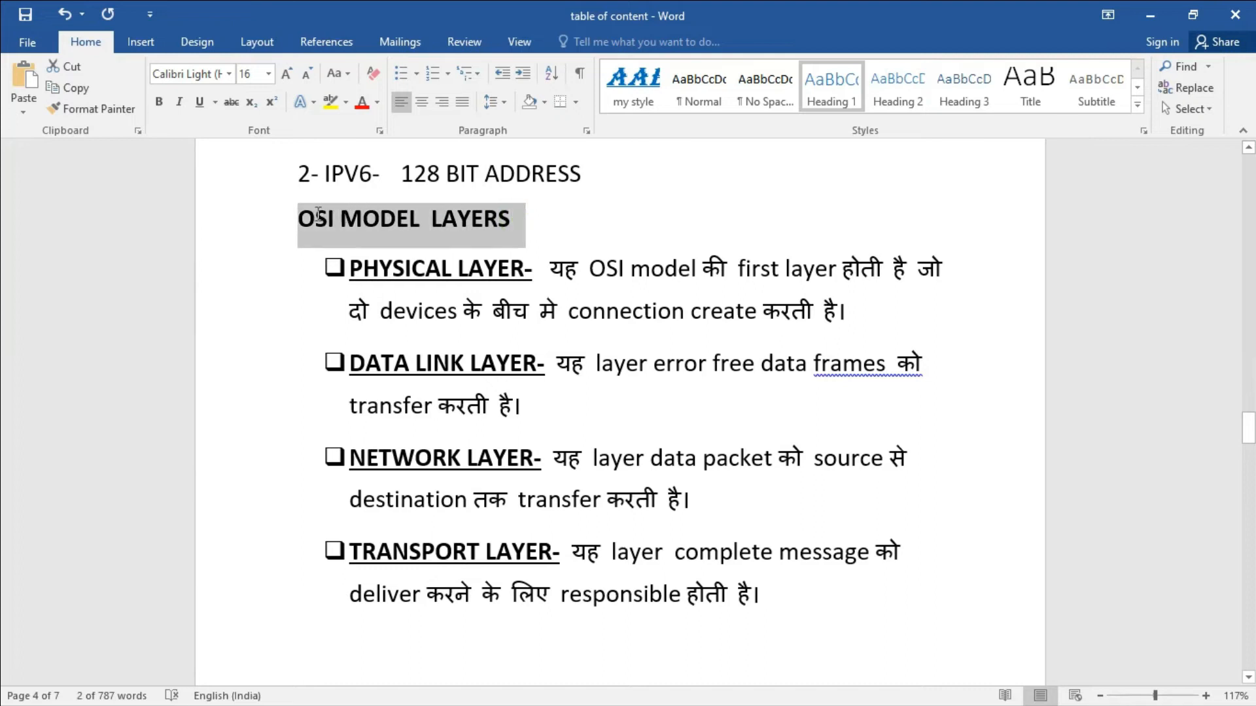
pyautogui.click(828, 88)
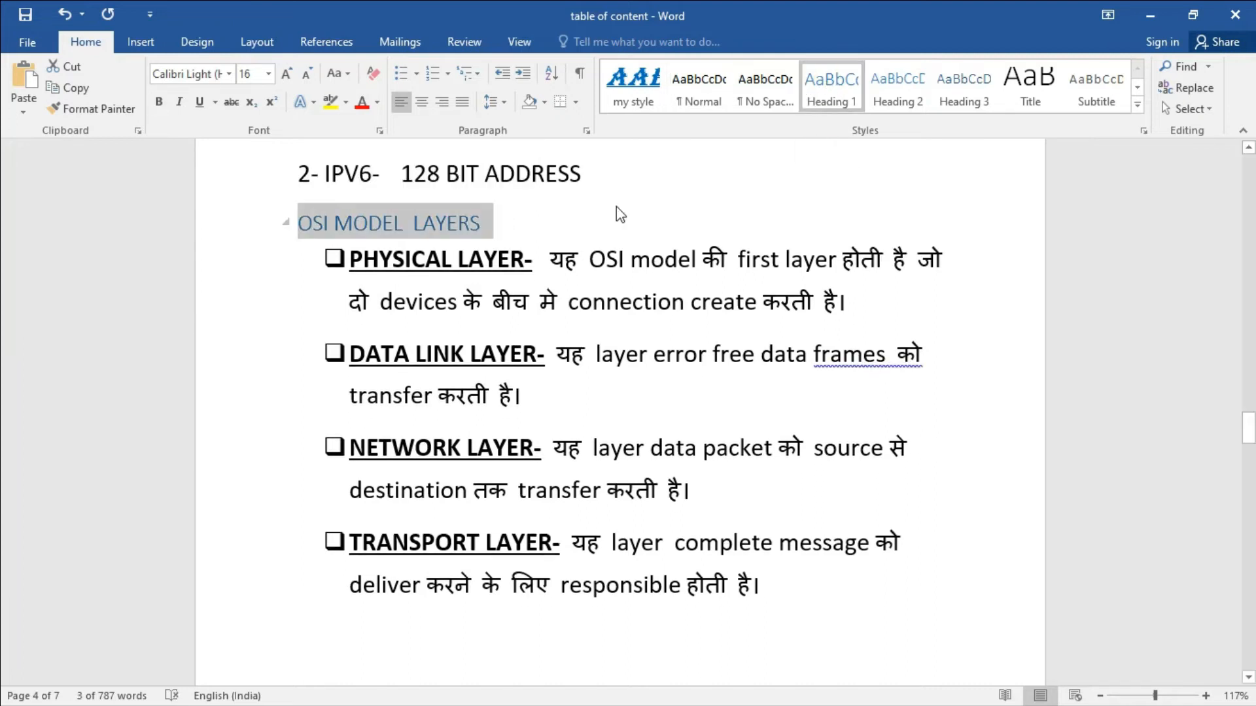
pyautogui.click(618, 210)
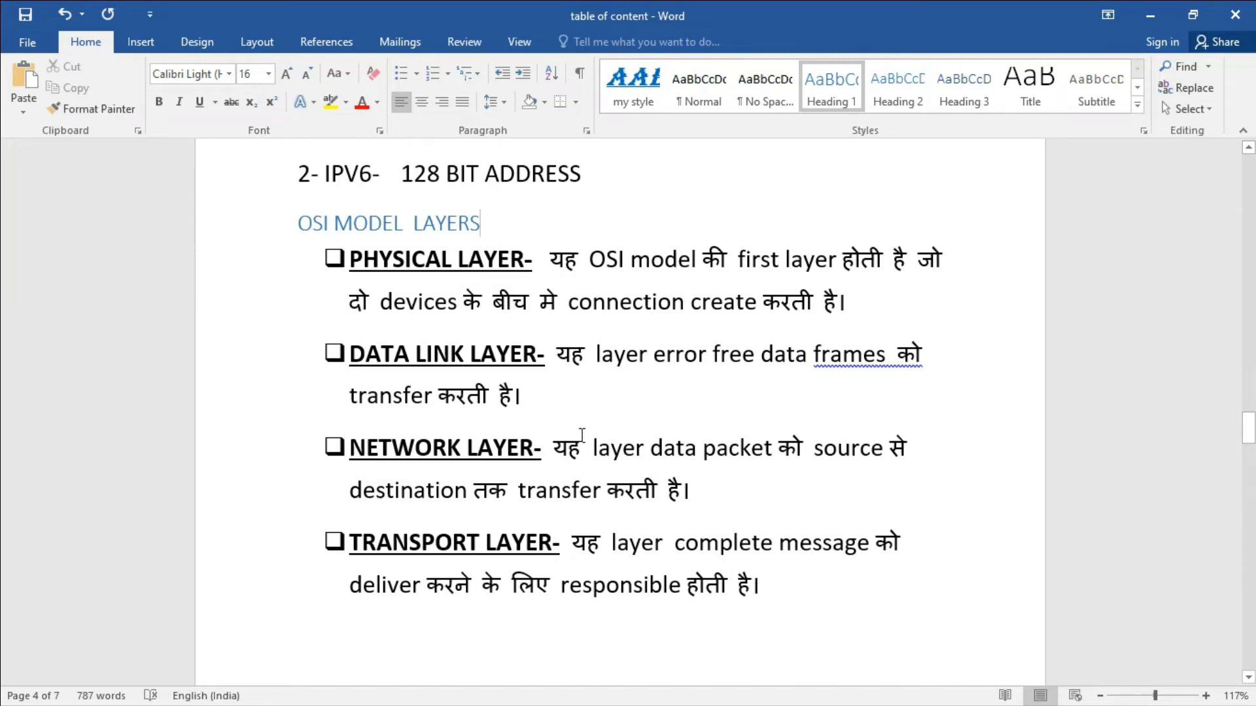
# Apply Heading 1 to the E-MAIL and MONITOR headings.
pyautogui.scroll(-10, 582, 434)
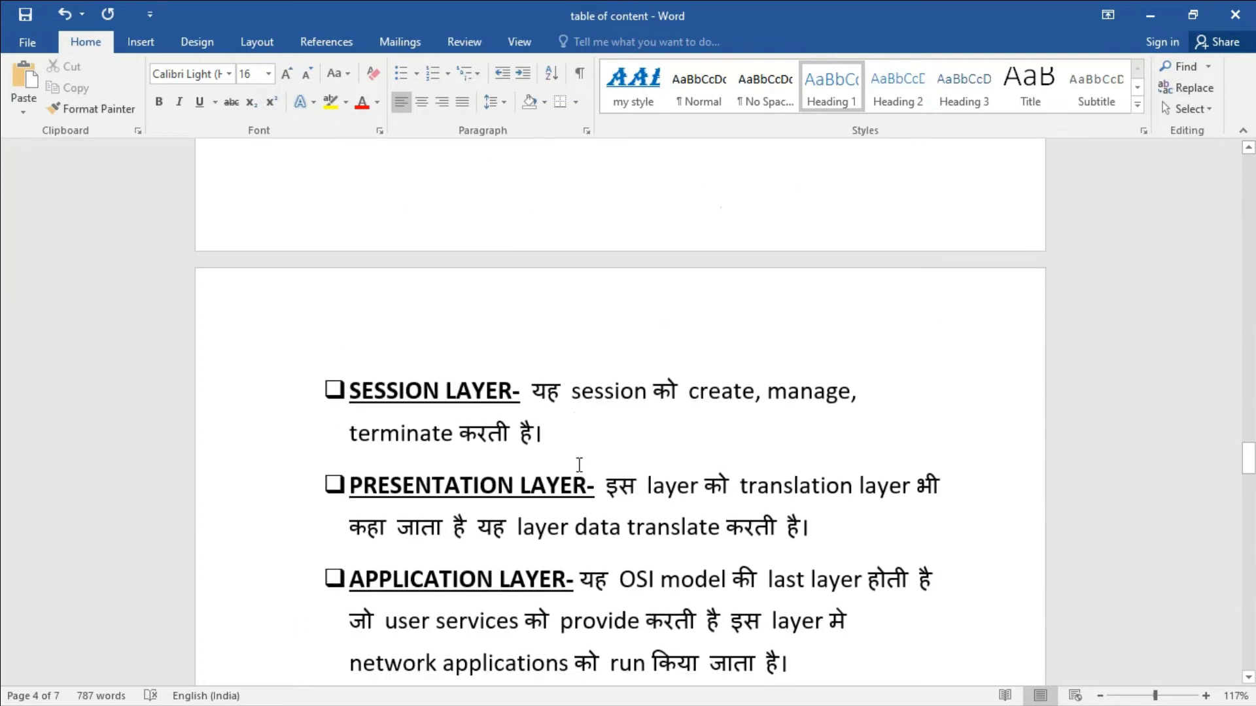
pyautogui.scroll(-3, 580, 466)
pyautogui.click(288, 399)
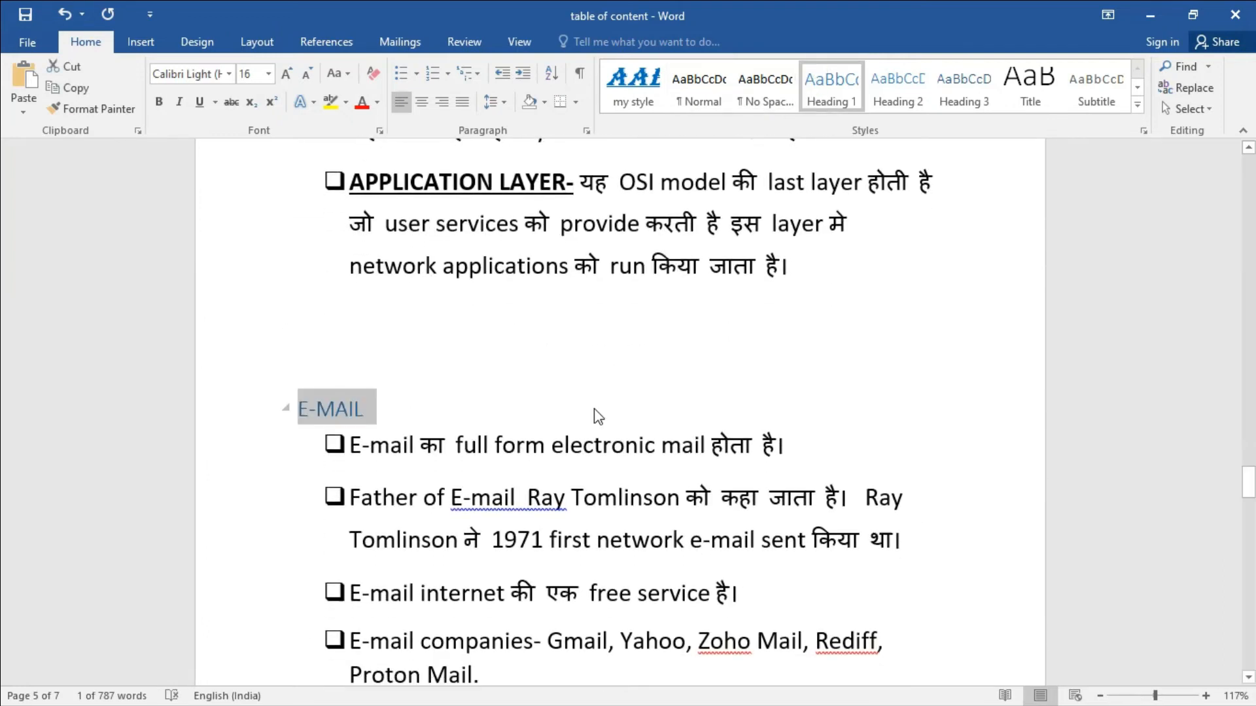
pyautogui.scroll(-5, 593, 429)
pyautogui.scroll(-8, 597, 468)
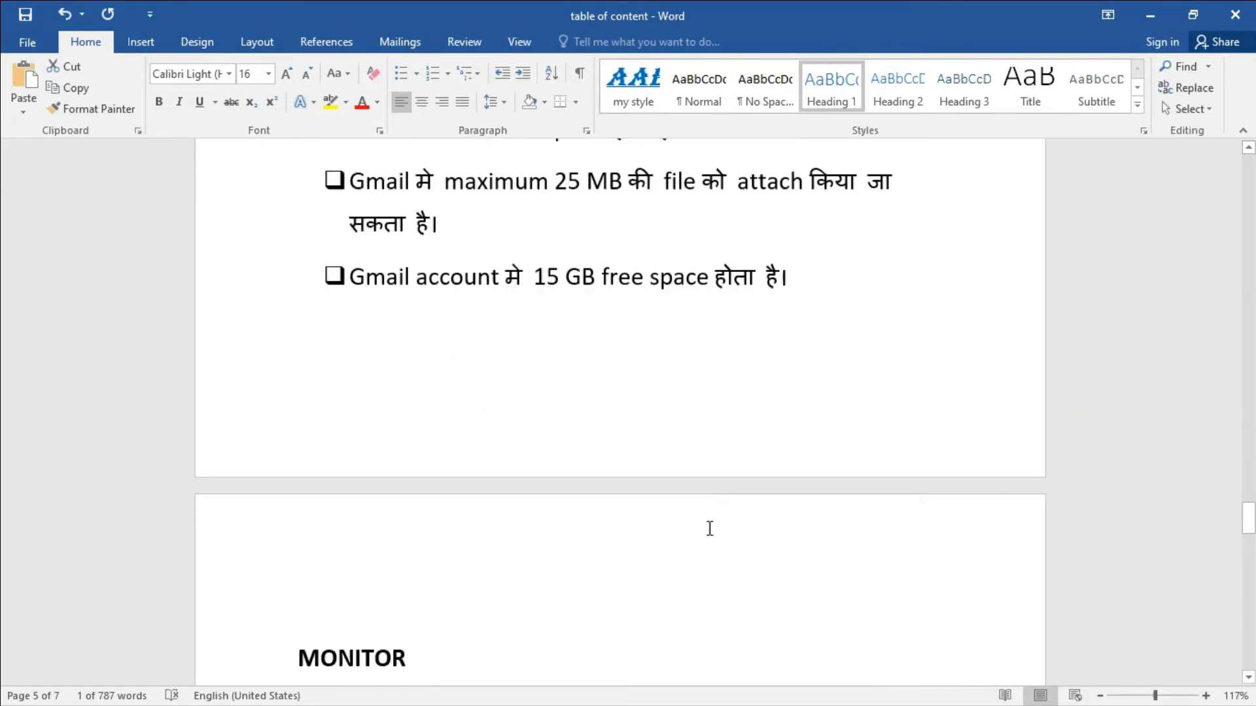
pyautogui.click(281, 400)
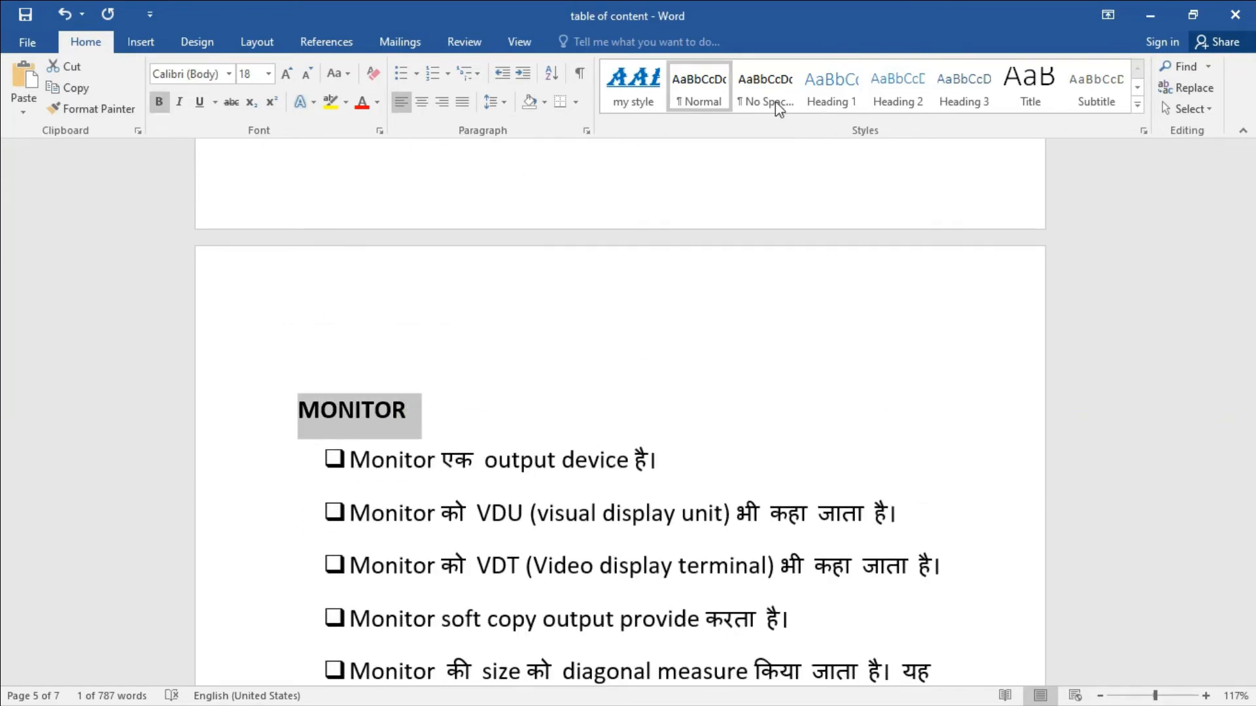
pyautogui.click(826, 84)
# Give OPERATING SYSTEM the Heading 1 style and return to the first page.
pyautogui.scroll(-7, 579, 280)
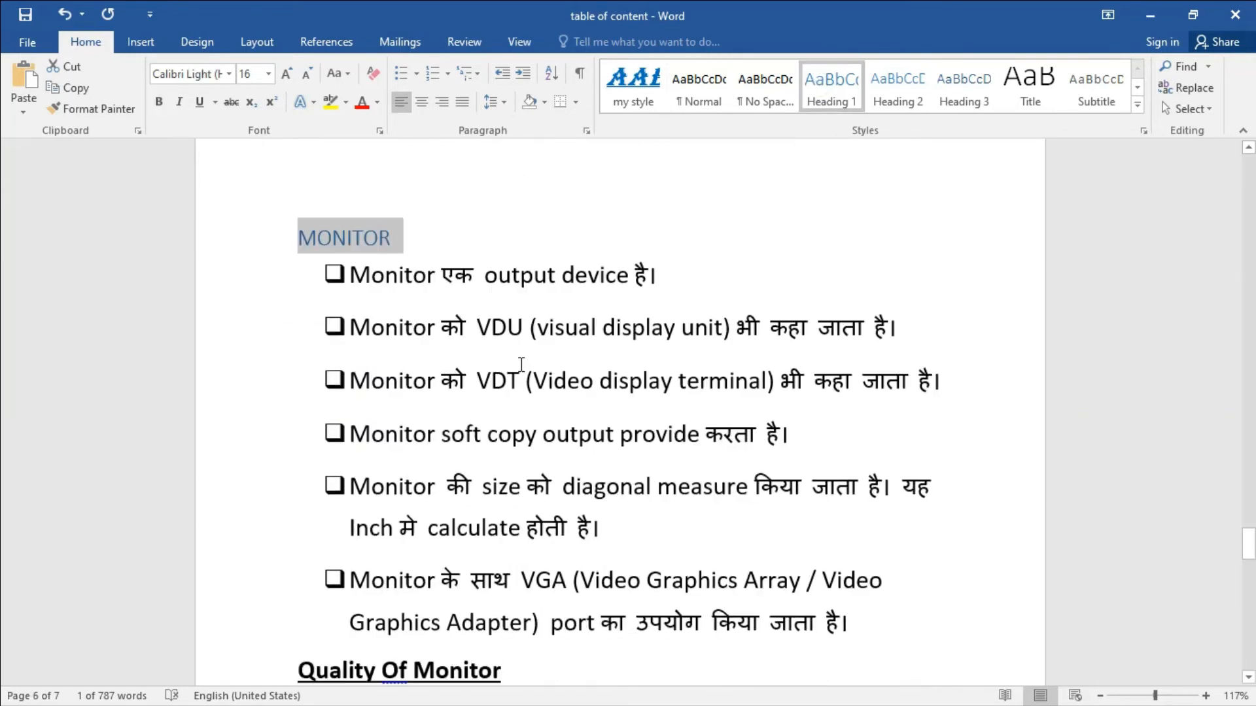
pyautogui.scroll(-12, 524, 381)
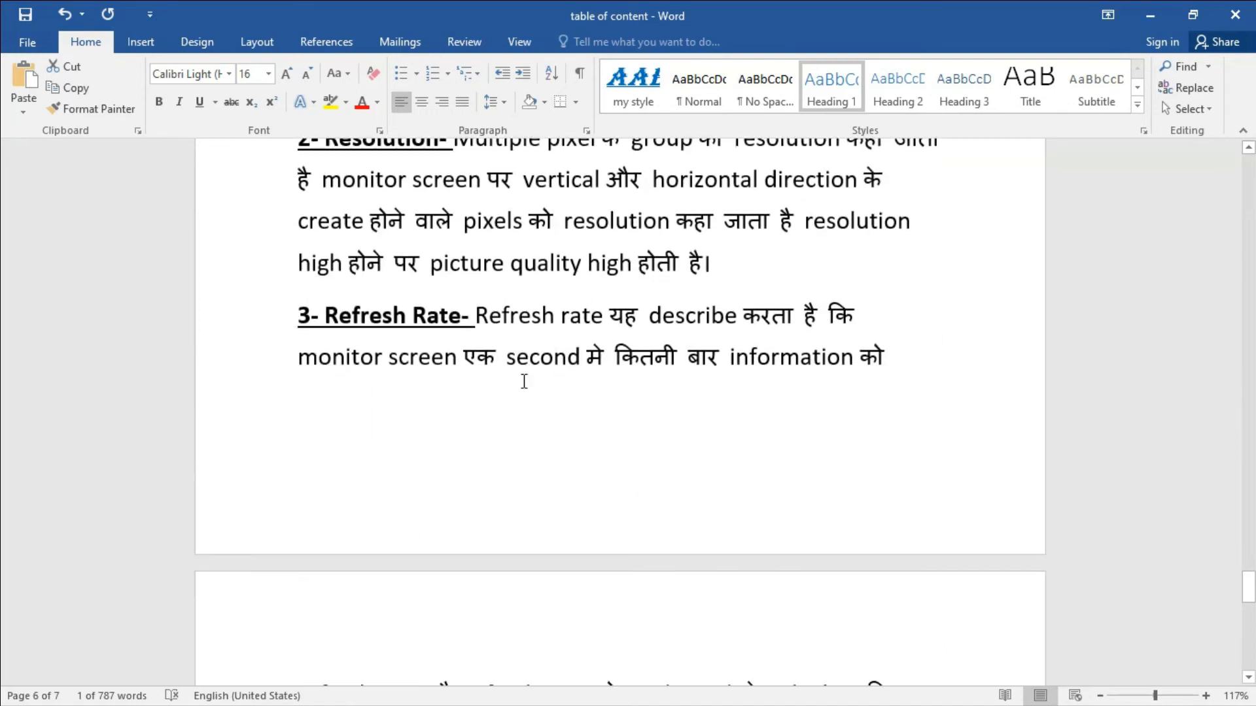
pyautogui.scroll(-3, 523, 381)
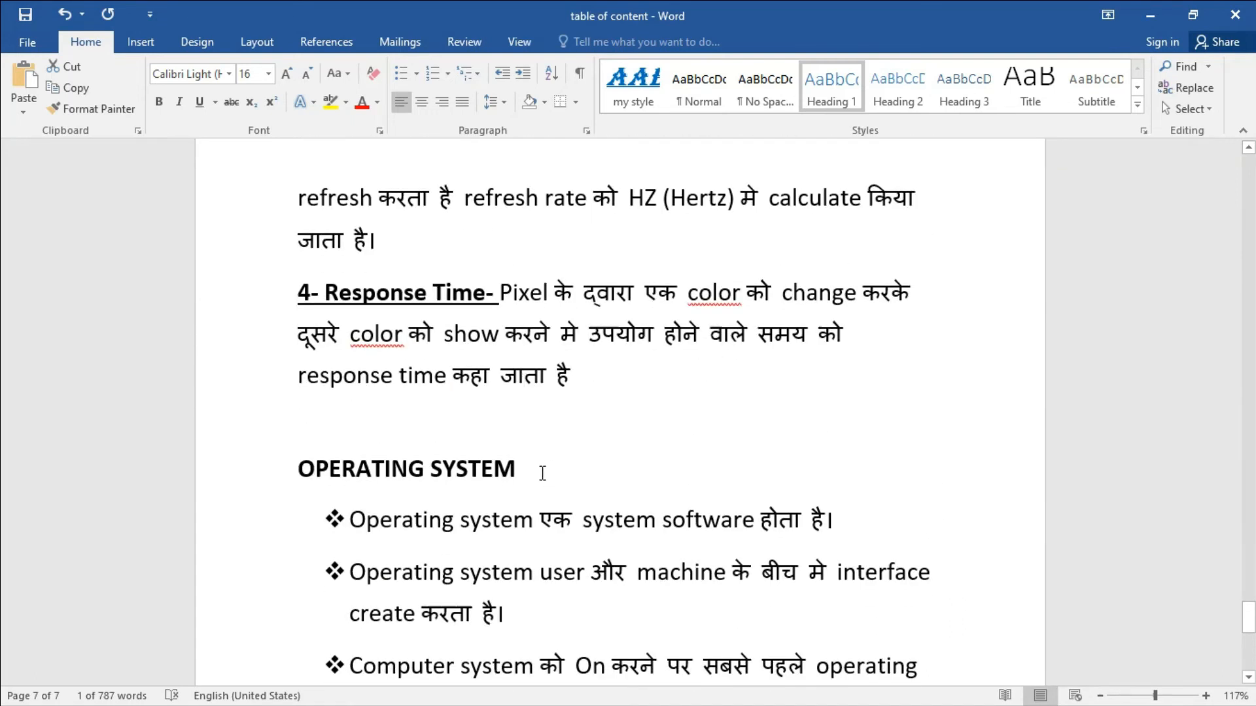
pyautogui.moveTo(541, 472); pyautogui.dragTo(299, 448)
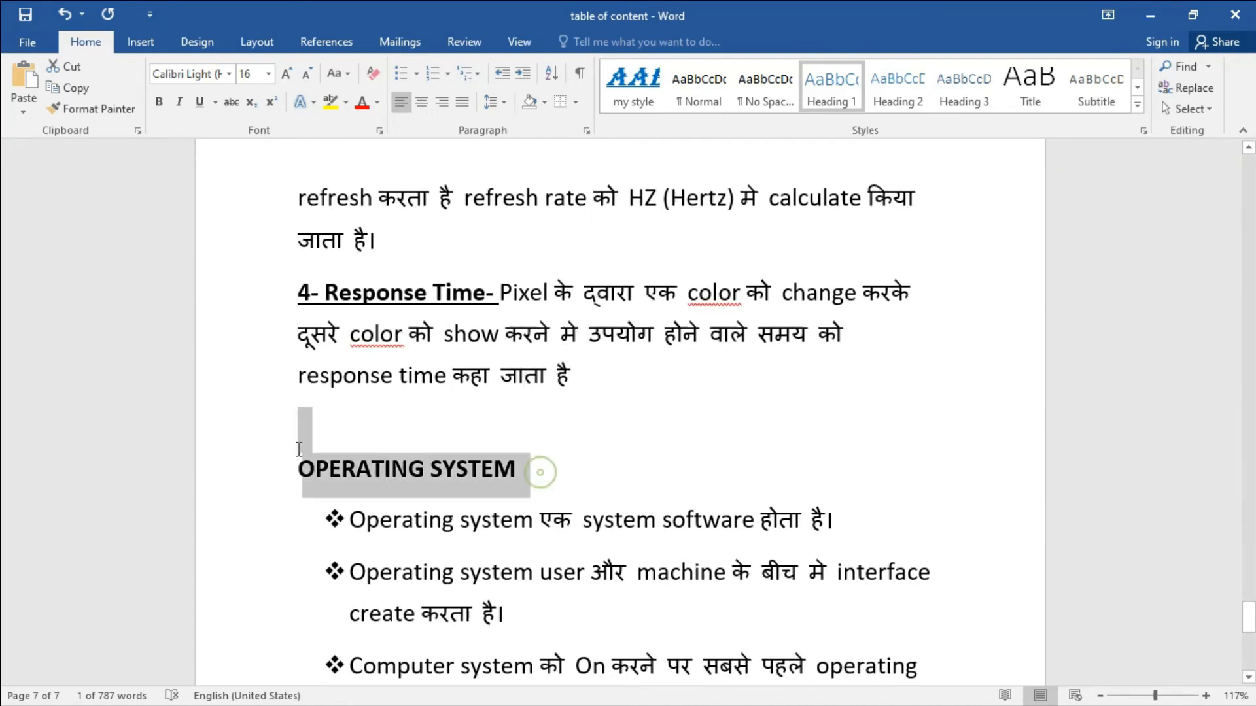
pyautogui.click(831, 85)
pyautogui.click(650, 435)
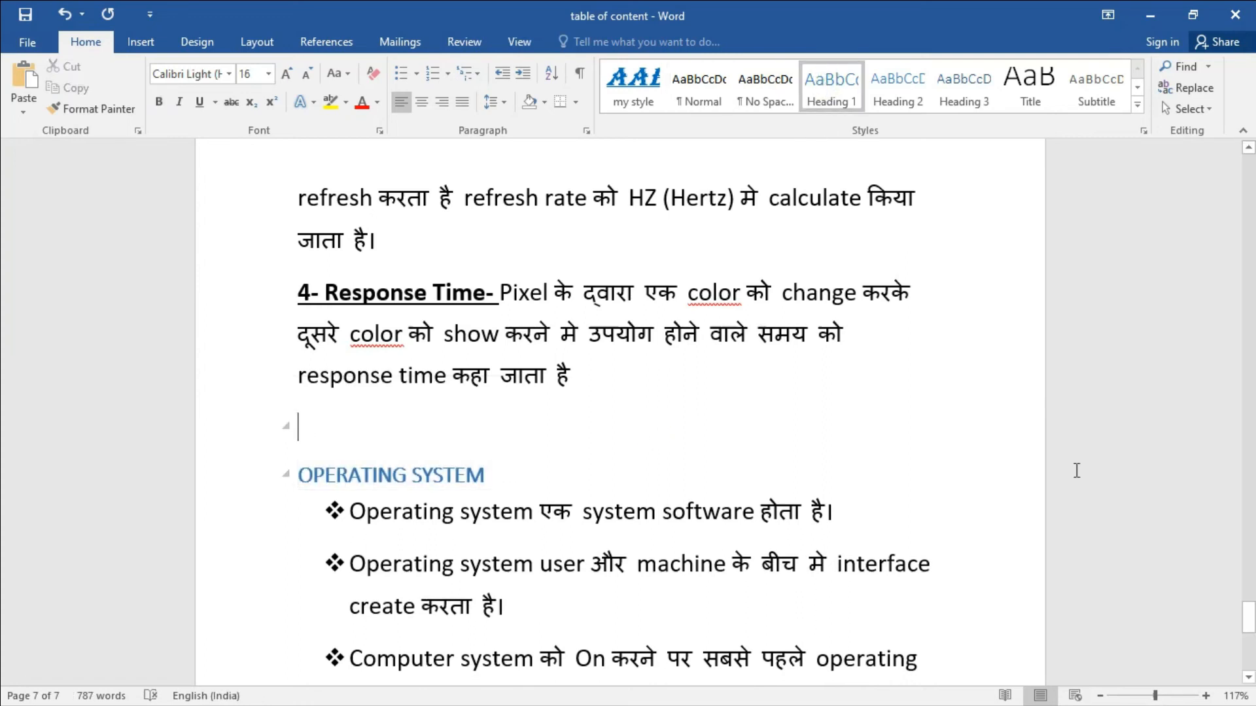
pyautogui.moveTo(1249, 615); pyautogui.dragTo(1249, 170)
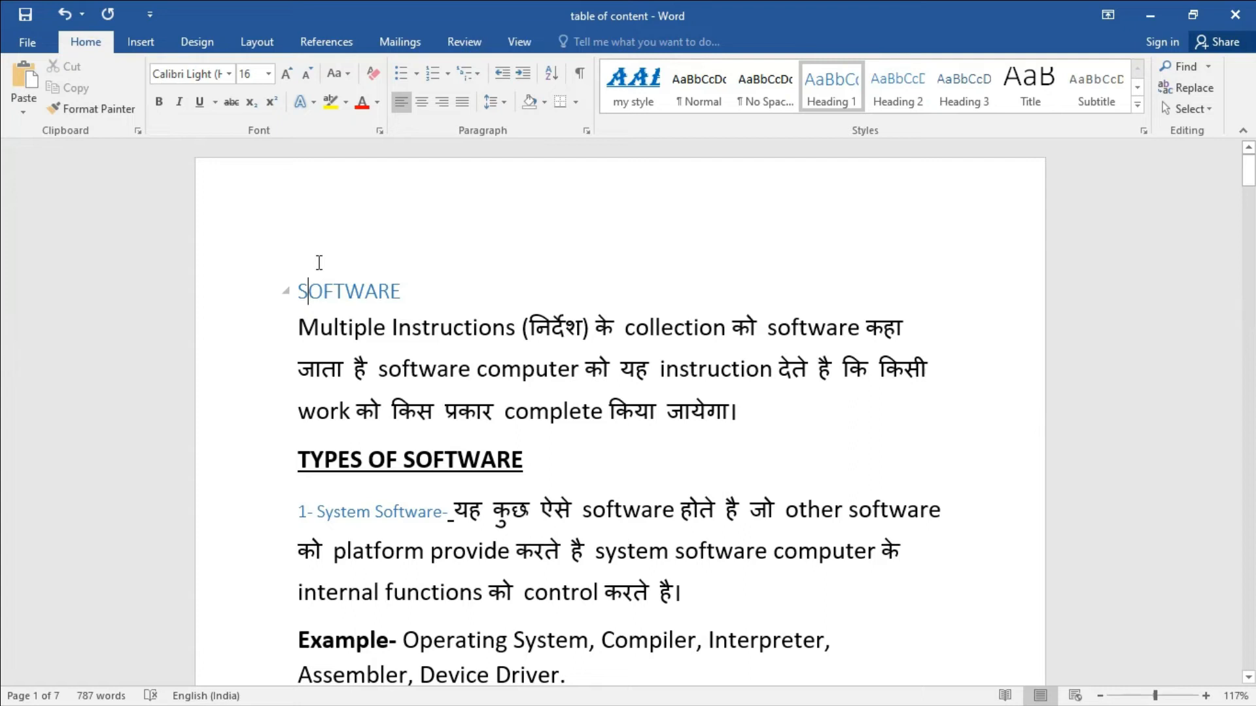
# Insert a page break before SOFTWARE so a blank page opens the document.
pyautogui.click(347, 235)
pyautogui.click(299, 263)
pyautogui.hotkey('ctrl', 'Return')
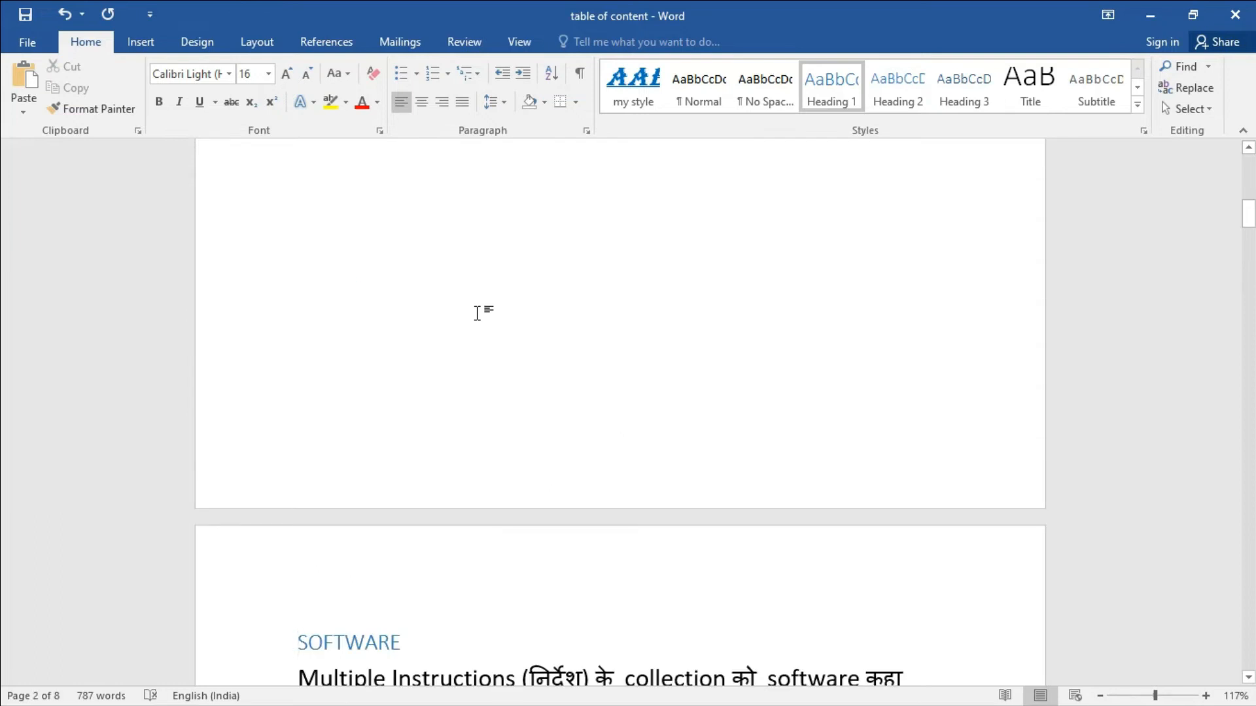
pyautogui.scroll(10, 478, 314)
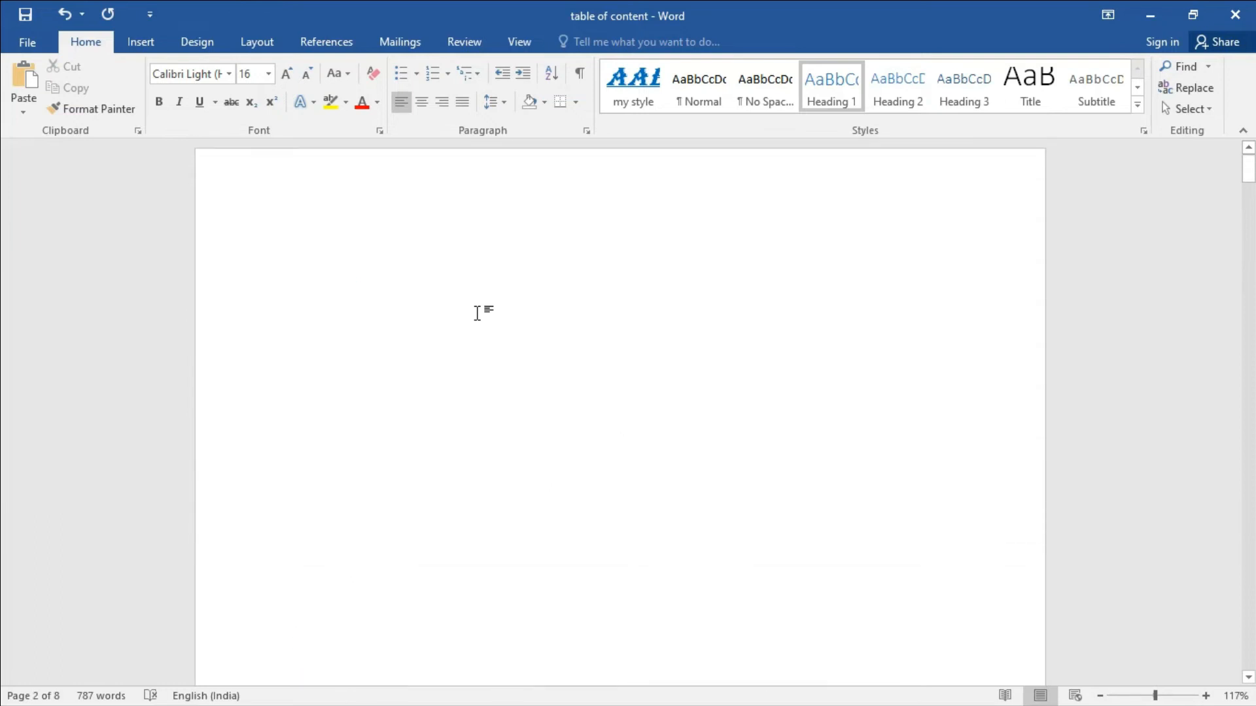
pyautogui.scroll(-10, 527, 469)
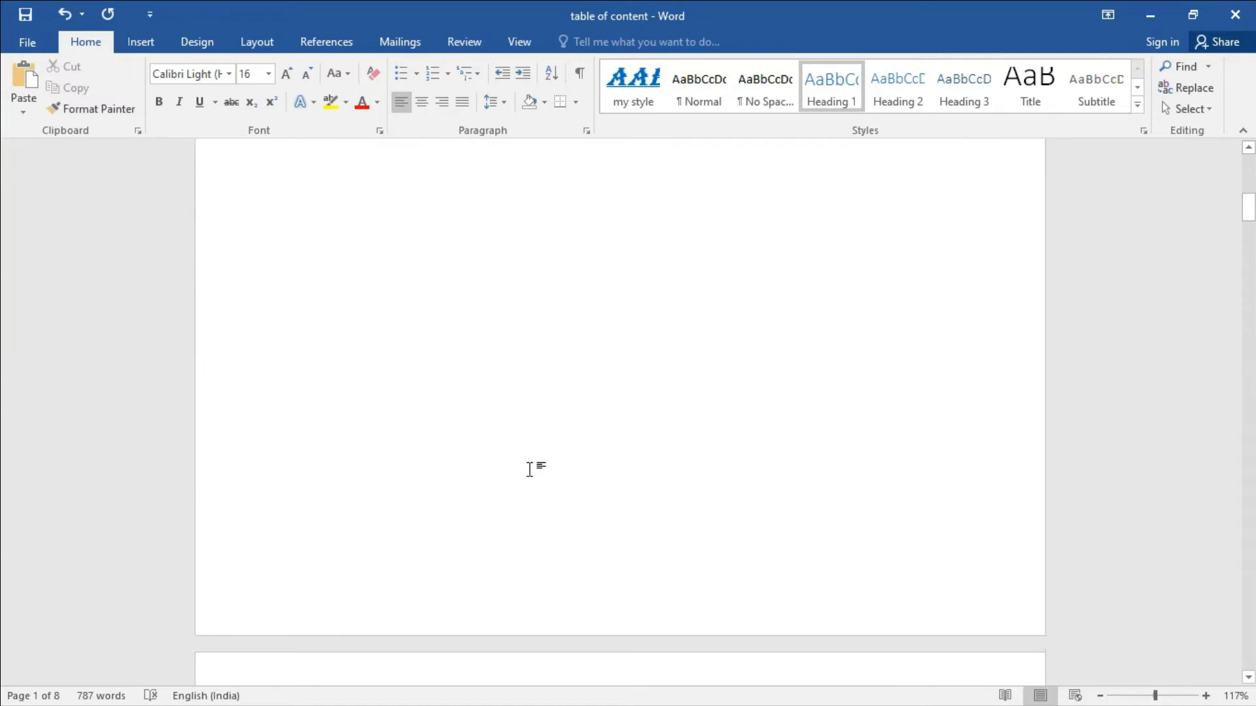
pyautogui.scroll(-3, 531, 469)
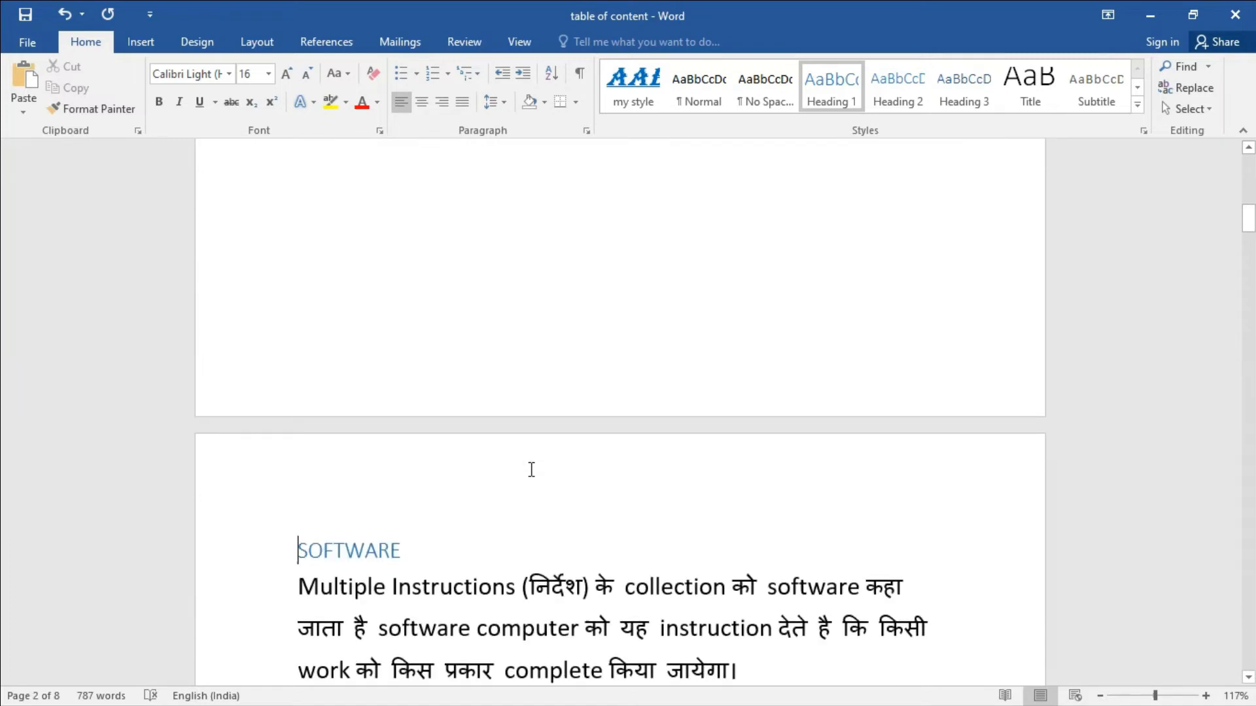
pyautogui.scroll(8, 531, 469)
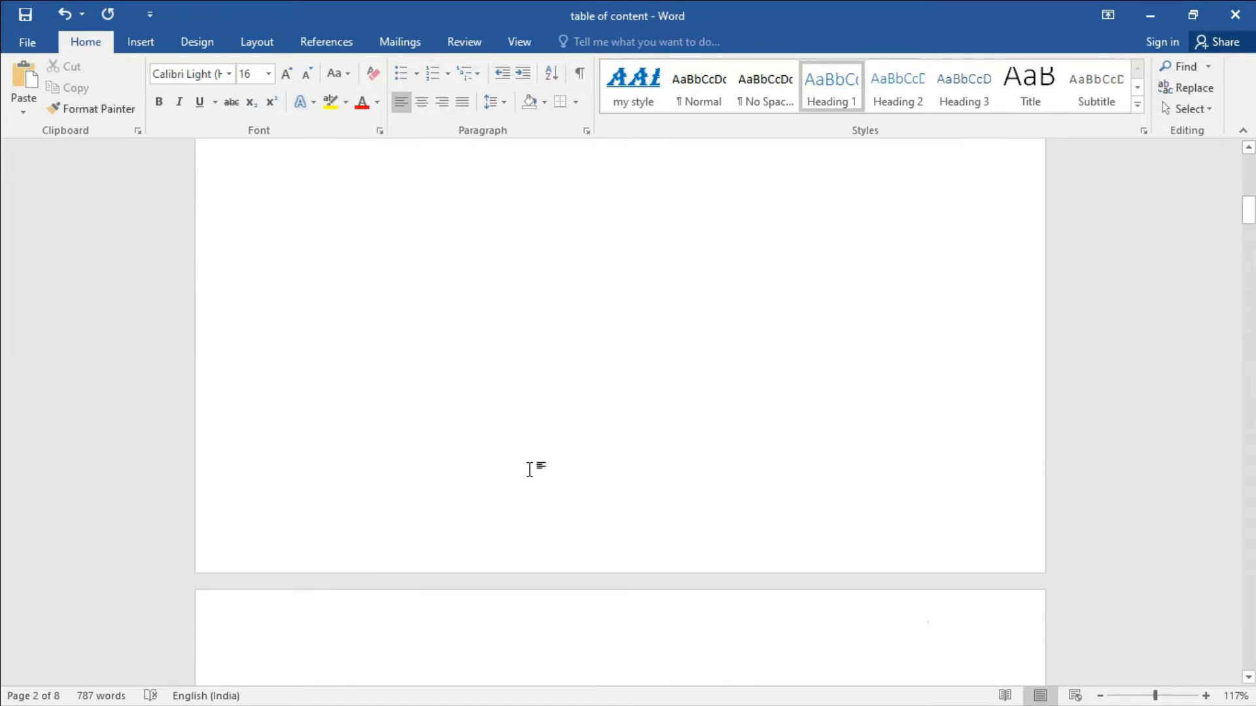
pyautogui.click(353, 248)
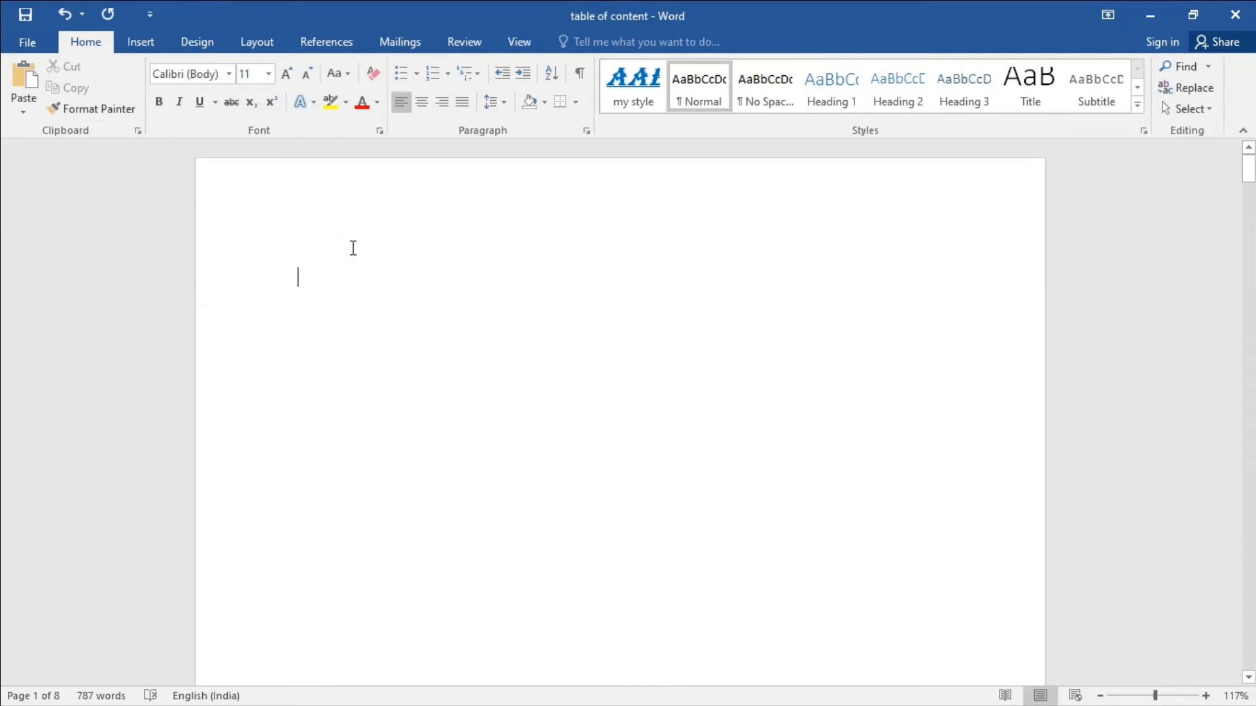
pyautogui.click(299, 278)
pyautogui.scroll(-8, 356, 407)
pyautogui.scroll(10, 358, 402)
# Insert Automatic Table 1 as the table of contents on the blank first page.
pyautogui.click(337, 43)
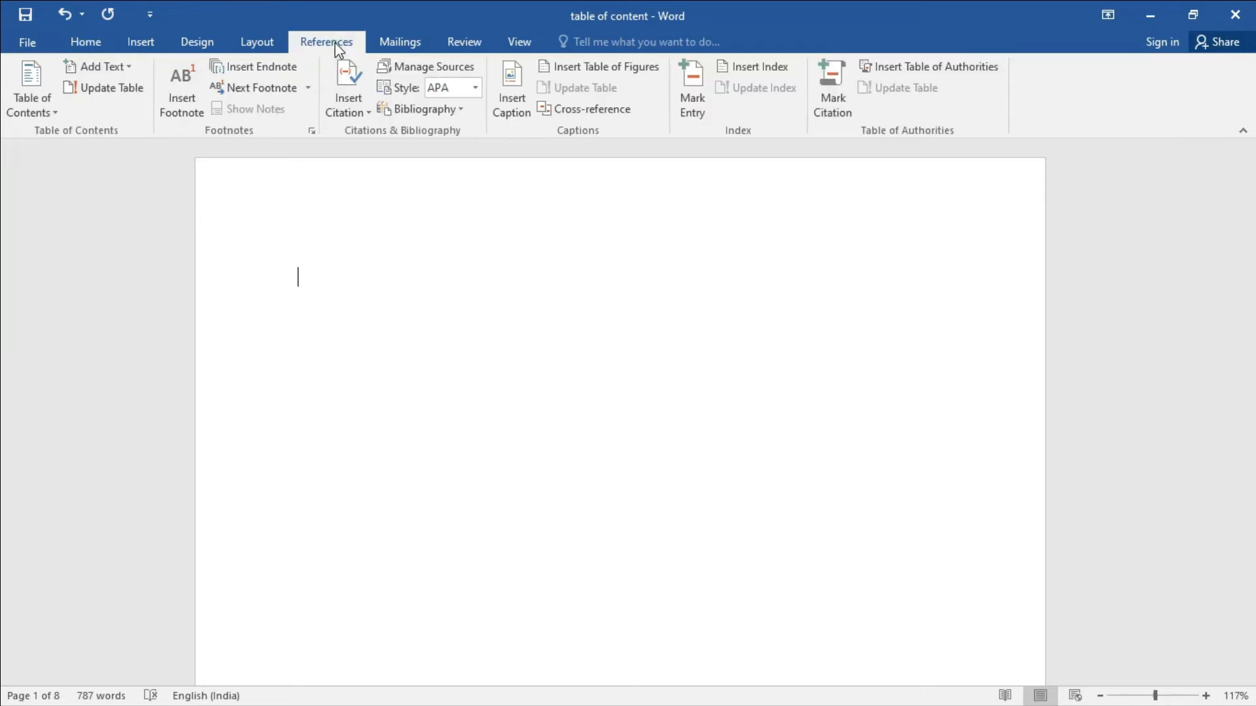
pyautogui.click(55, 114)
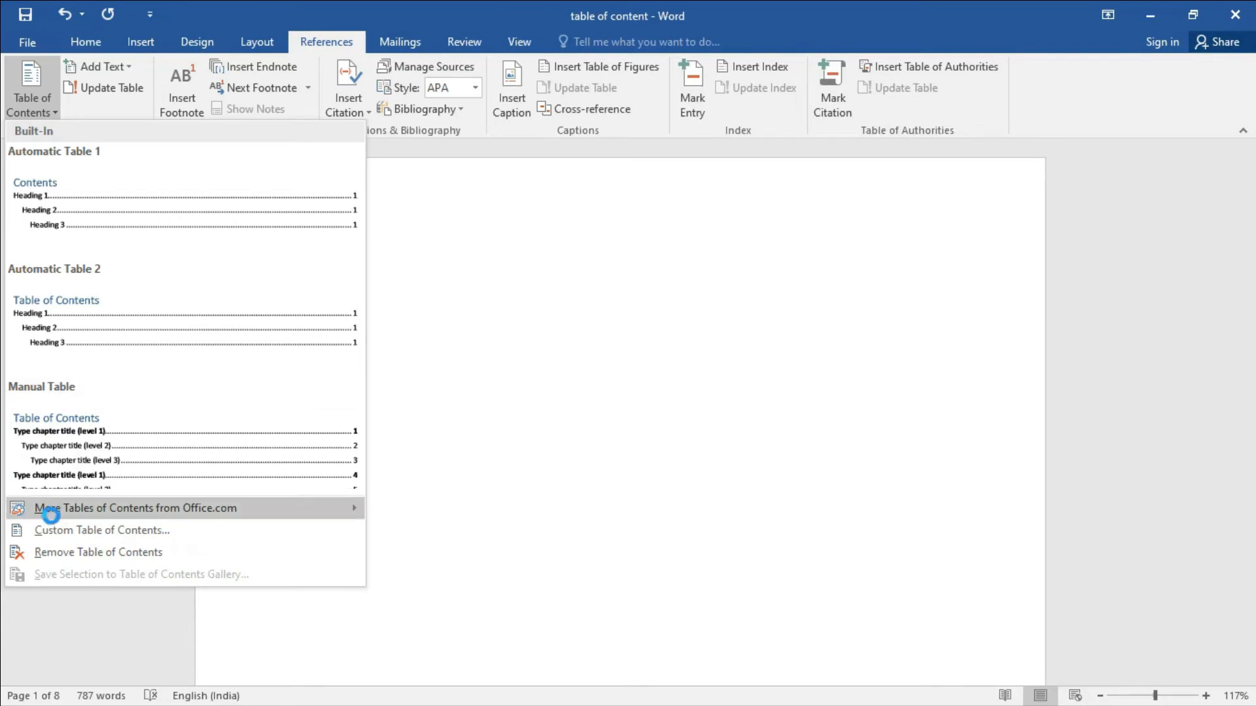
pyautogui.moveTo(123, 515)
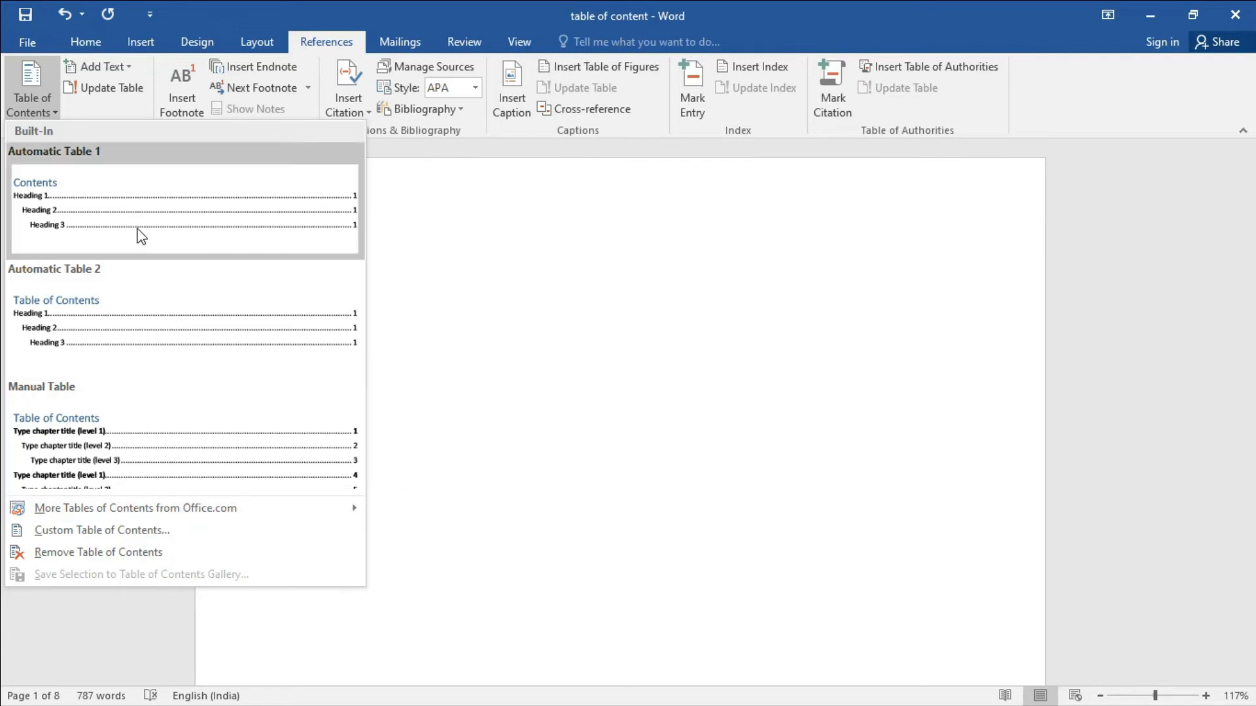
pyautogui.click(84, 207)
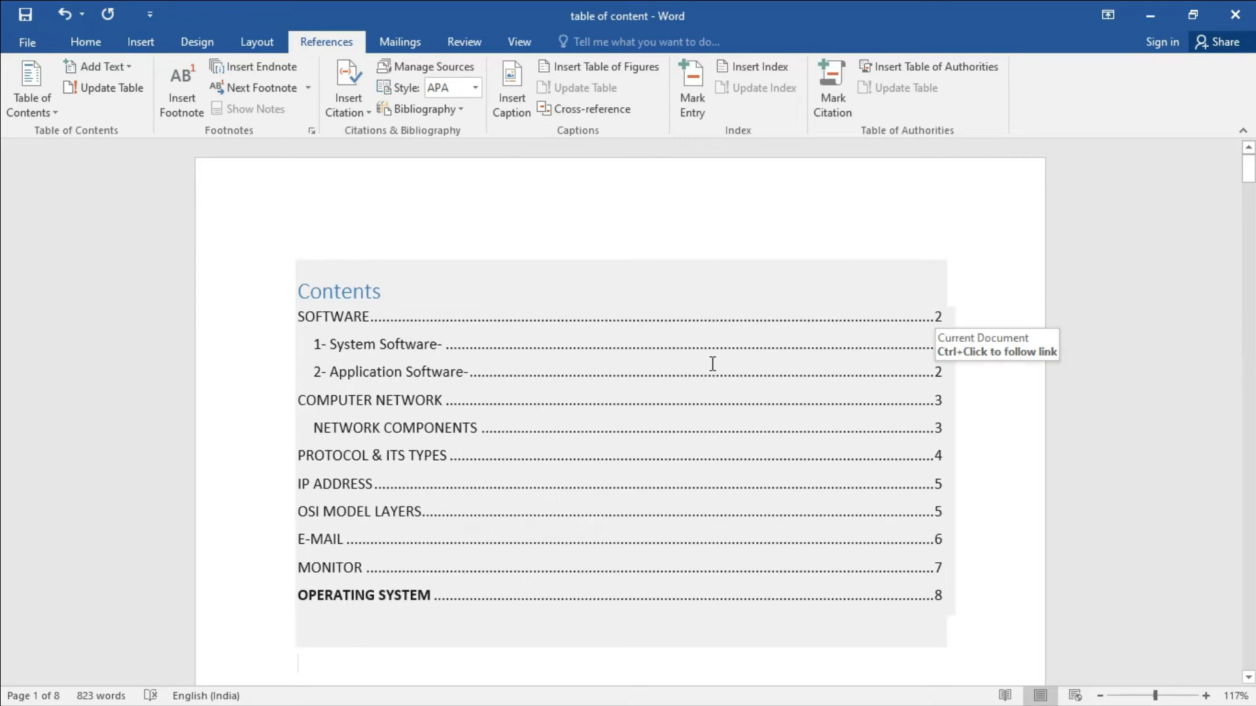
pyautogui.click(331, 318)
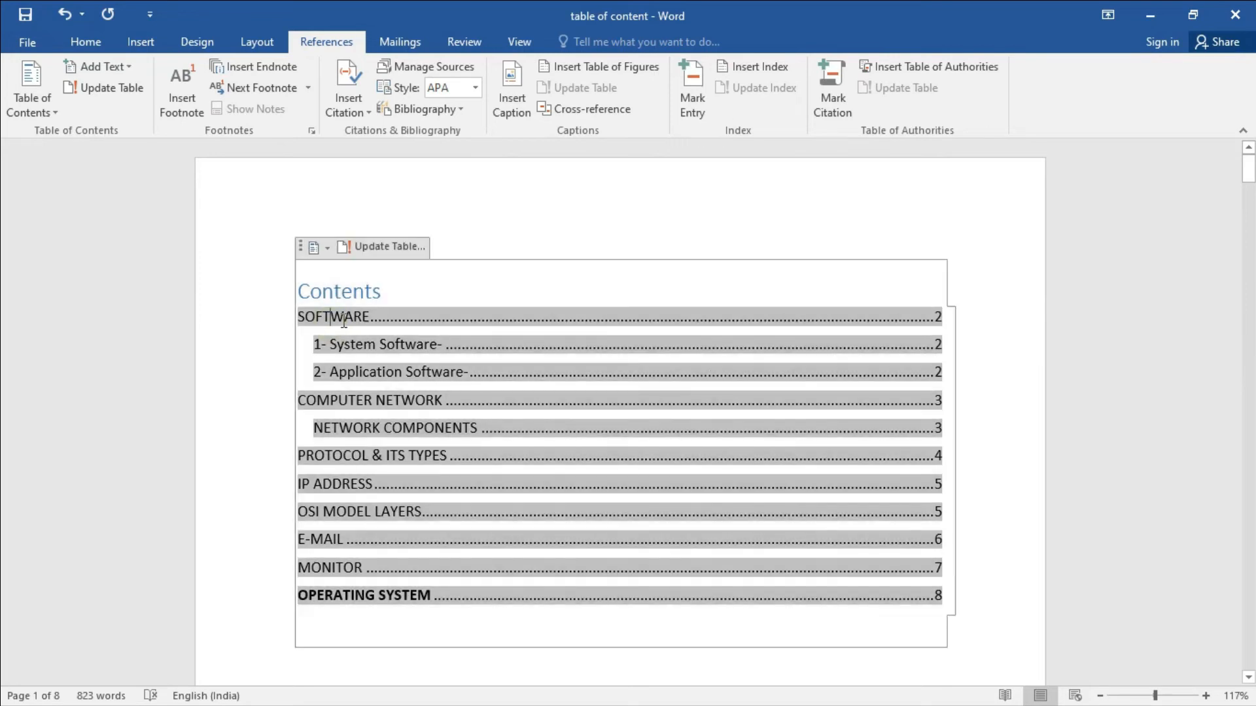
pyautogui.click(937, 316)
pyautogui.click(344, 345)
pyautogui.click(1004, 406)
pyautogui.click(928, 428)
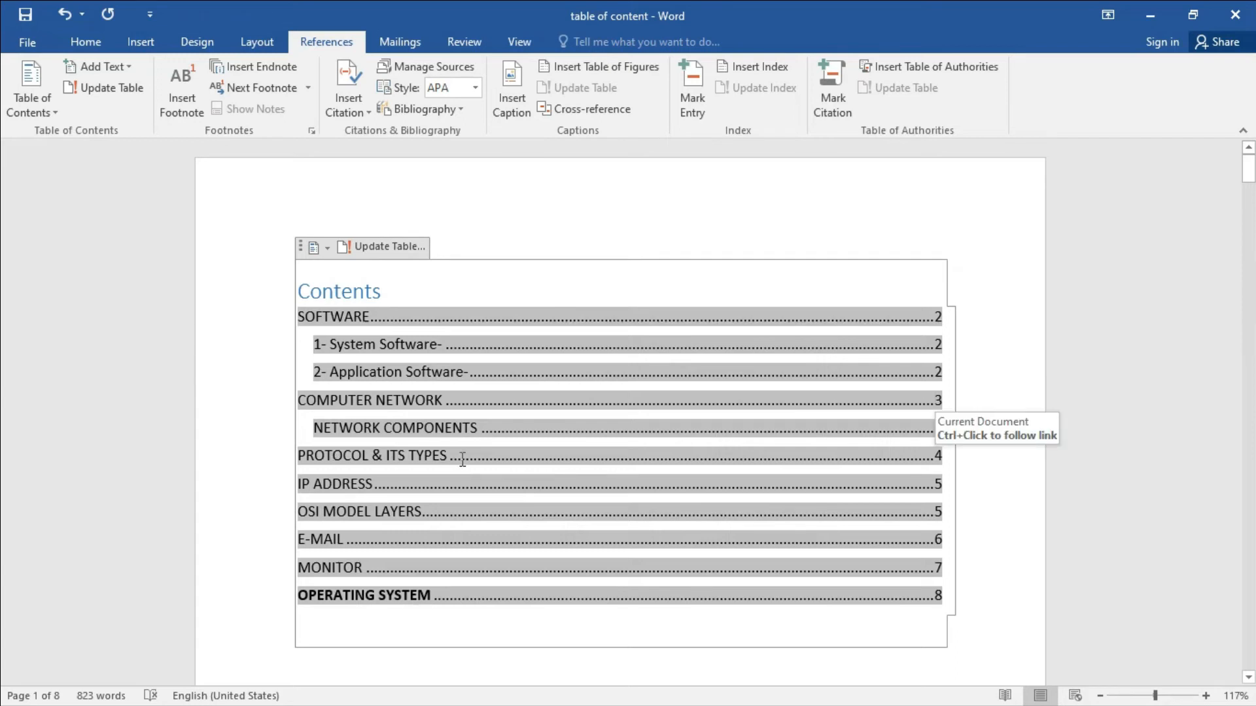
pyautogui.click(994, 371)
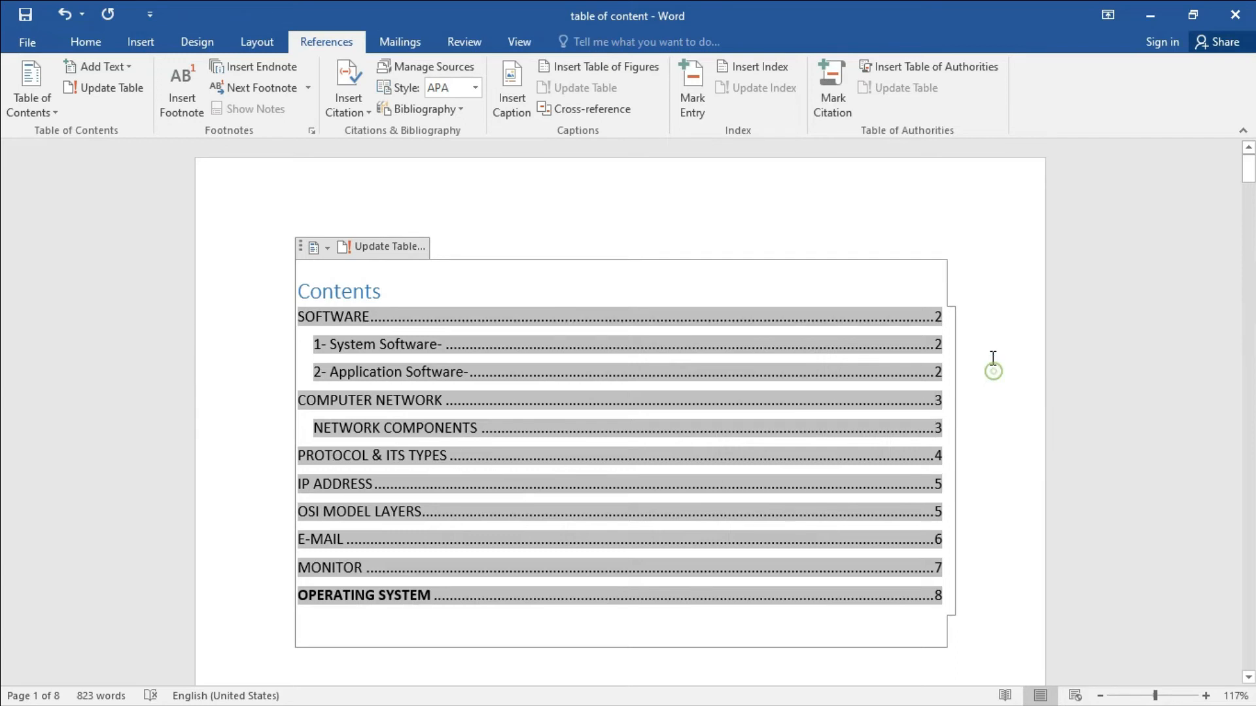
pyautogui.click(913, 214)
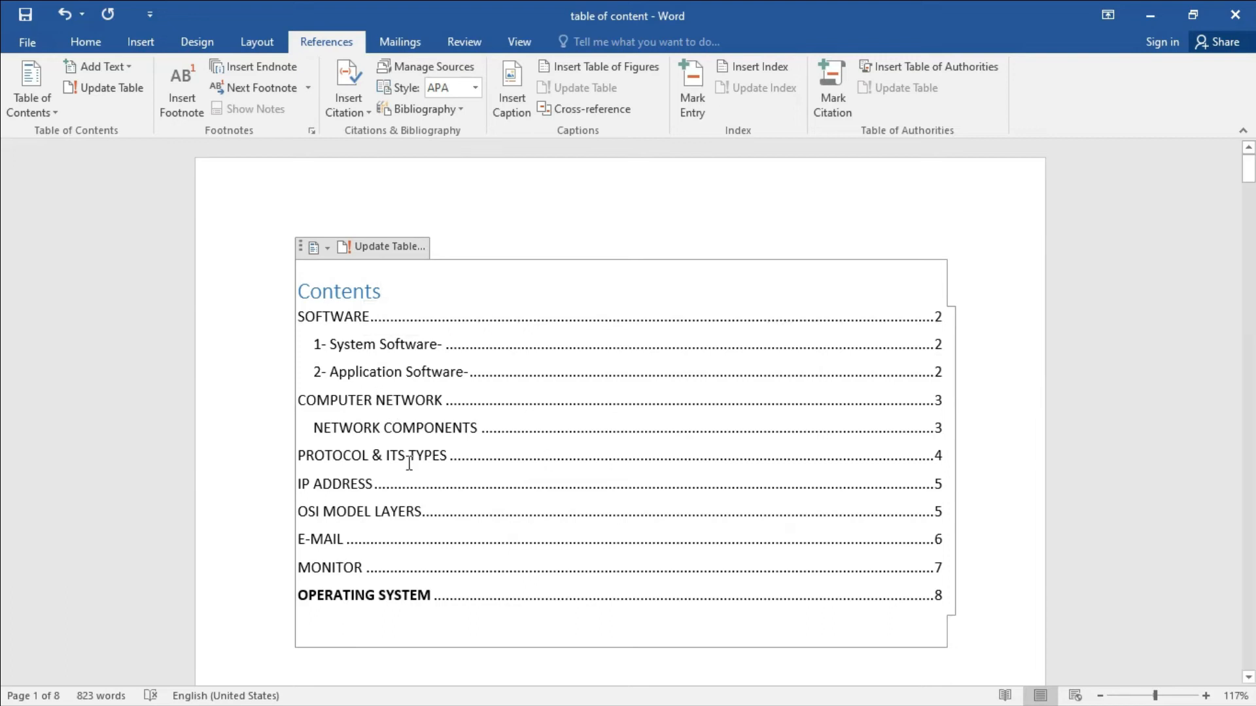
# Make every entry in the table of contents bold.
pyautogui.moveTo(457, 608)
pyautogui.mouseDown()
pyautogui.moveTo(340, 484)
pyautogui.moveTo(326, 424)
pyautogui.mouseUp()
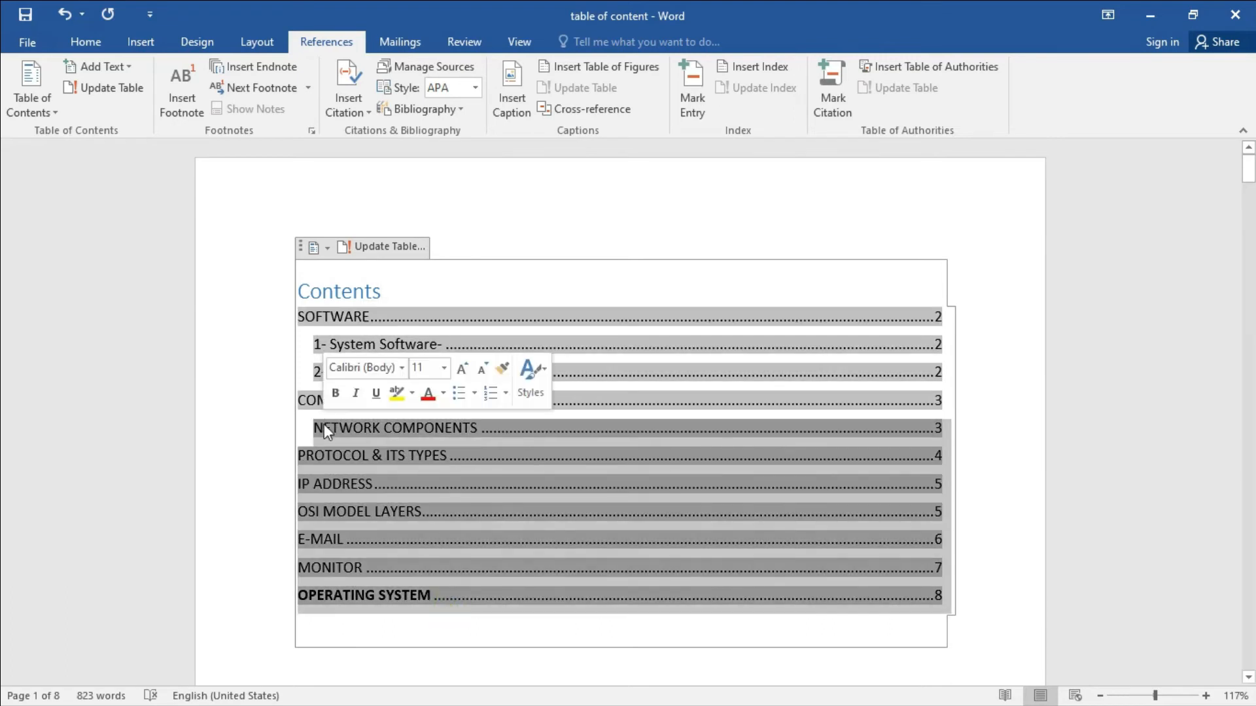
pyautogui.click(85, 42)
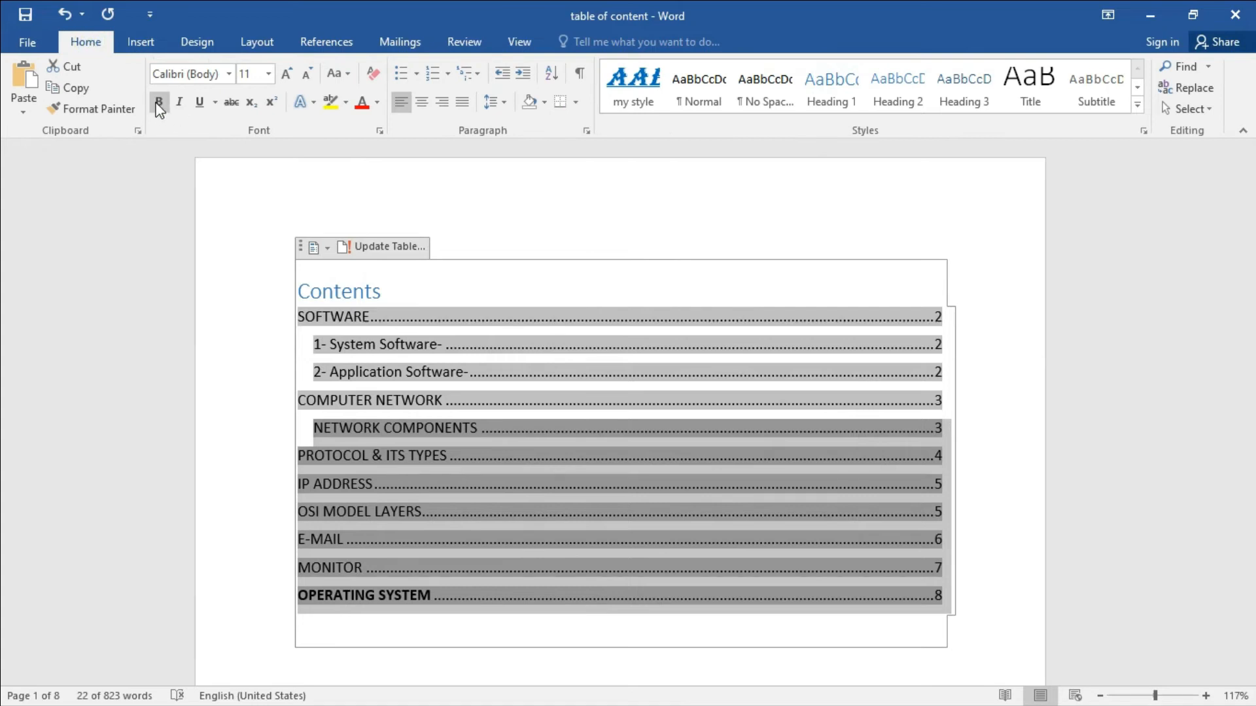
pyautogui.click(159, 103)
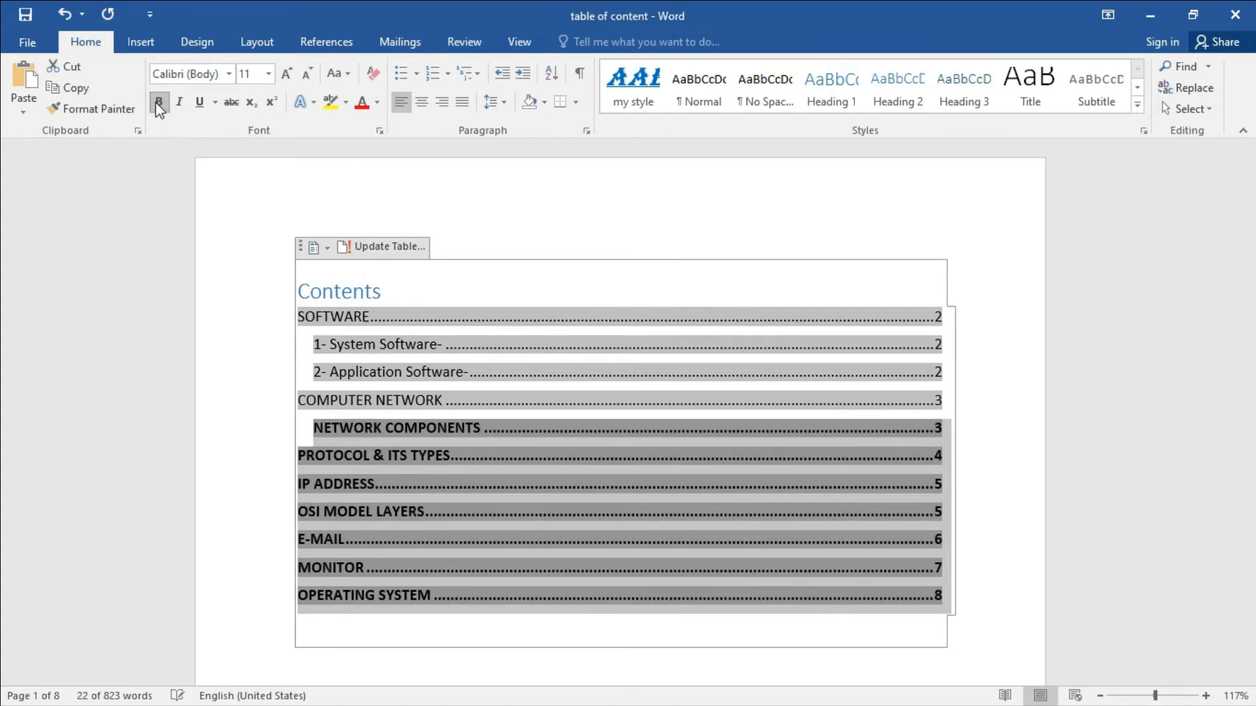
pyautogui.click(569, 624)
pyautogui.moveTo(571, 622); pyautogui.dragTo(310, 310)
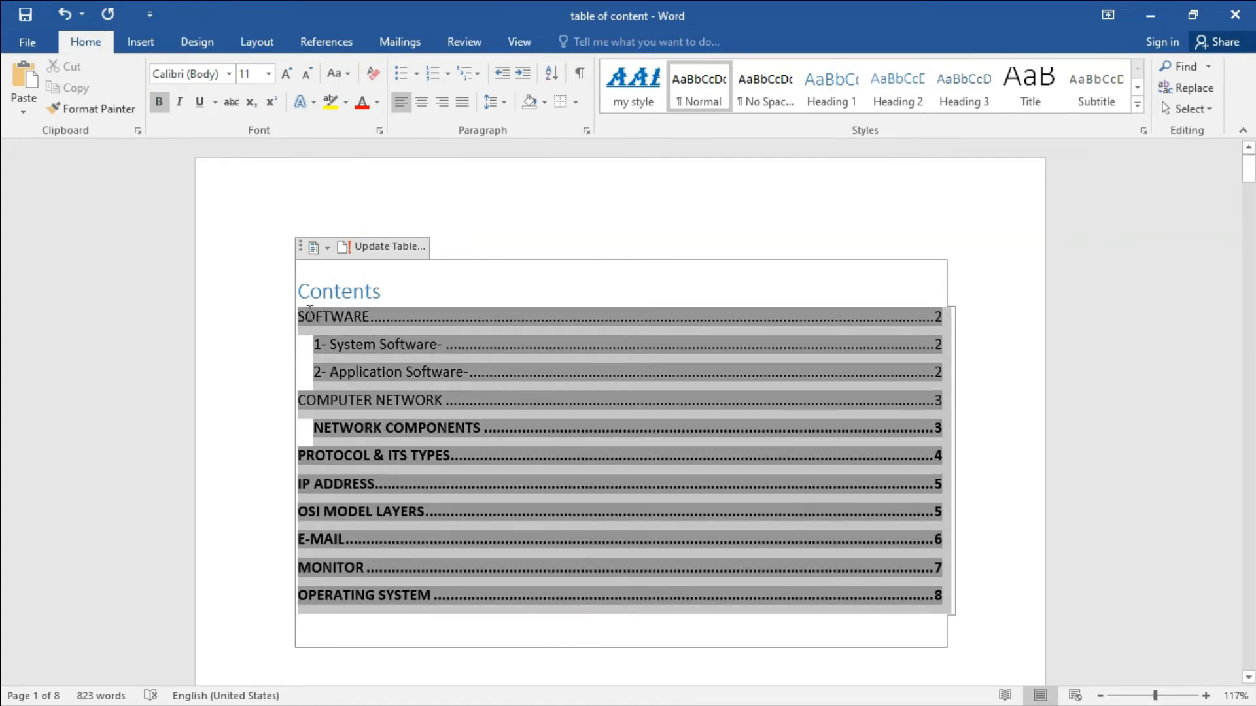
pyautogui.click(158, 103)
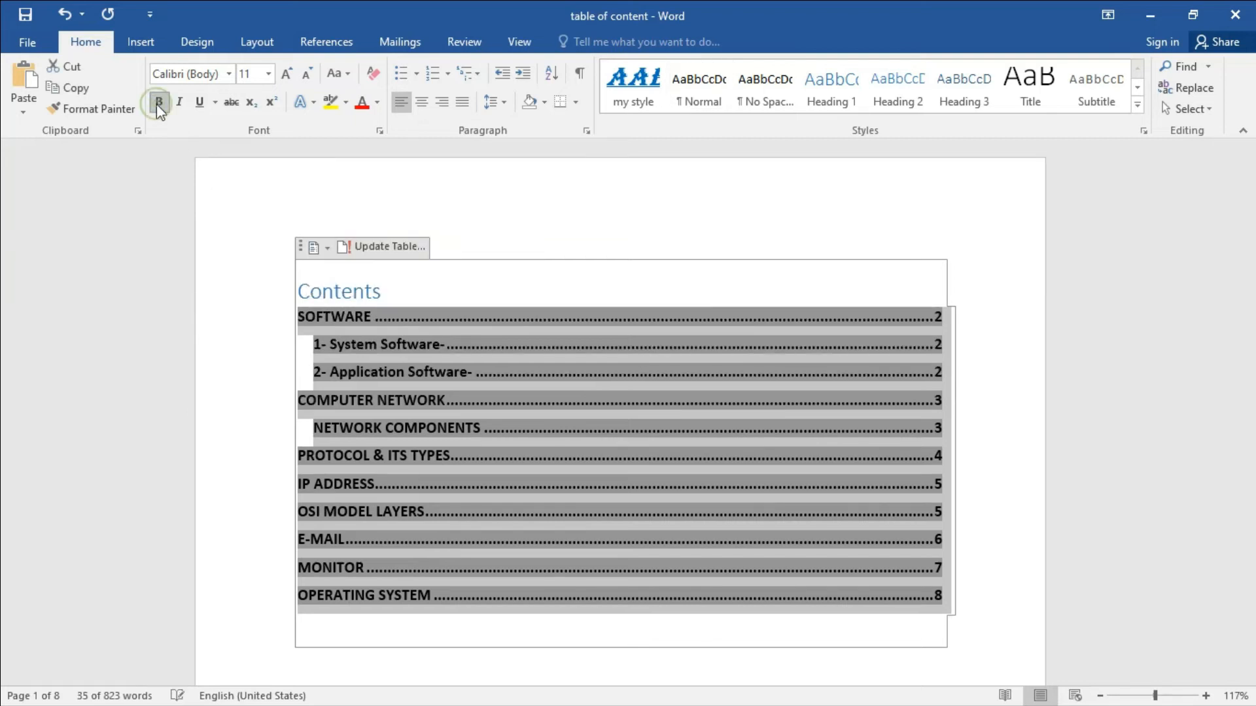
pyautogui.click(158, 103)
pyautogui.click(159, 105)
# Italicise the contents entries and colour them red.
pyautogui.click(180, 103)
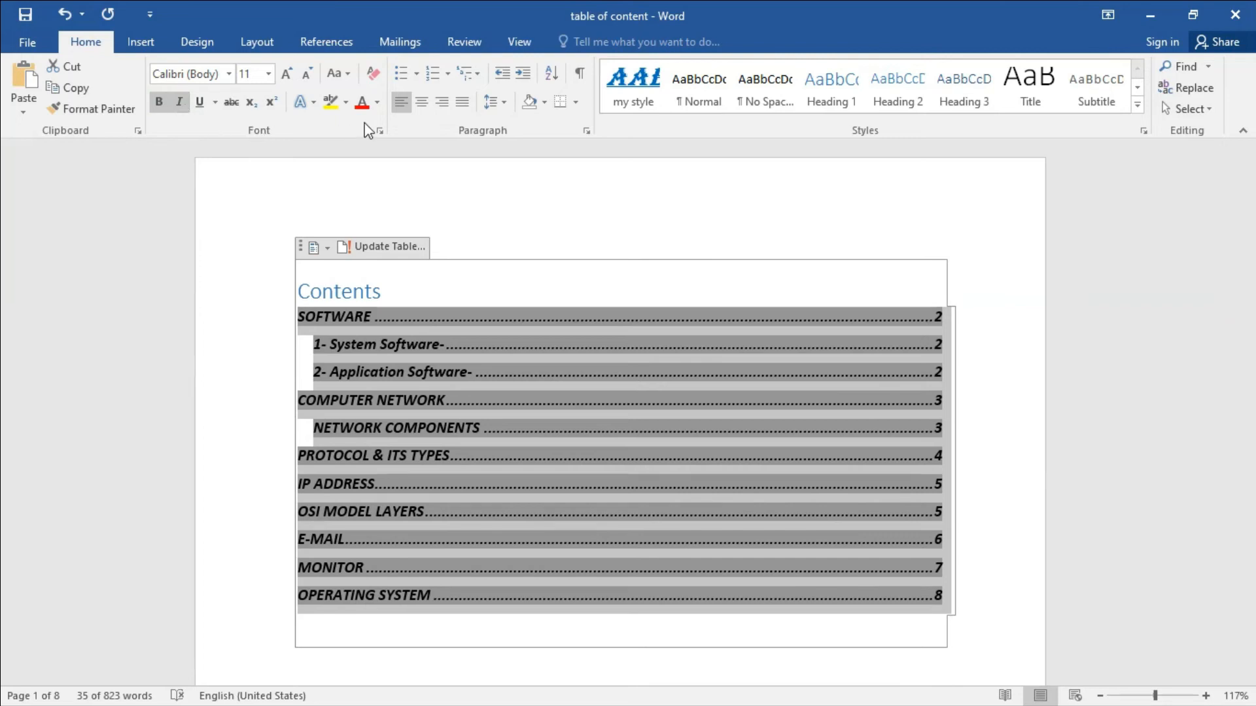
pyautogui.click(377, 102)
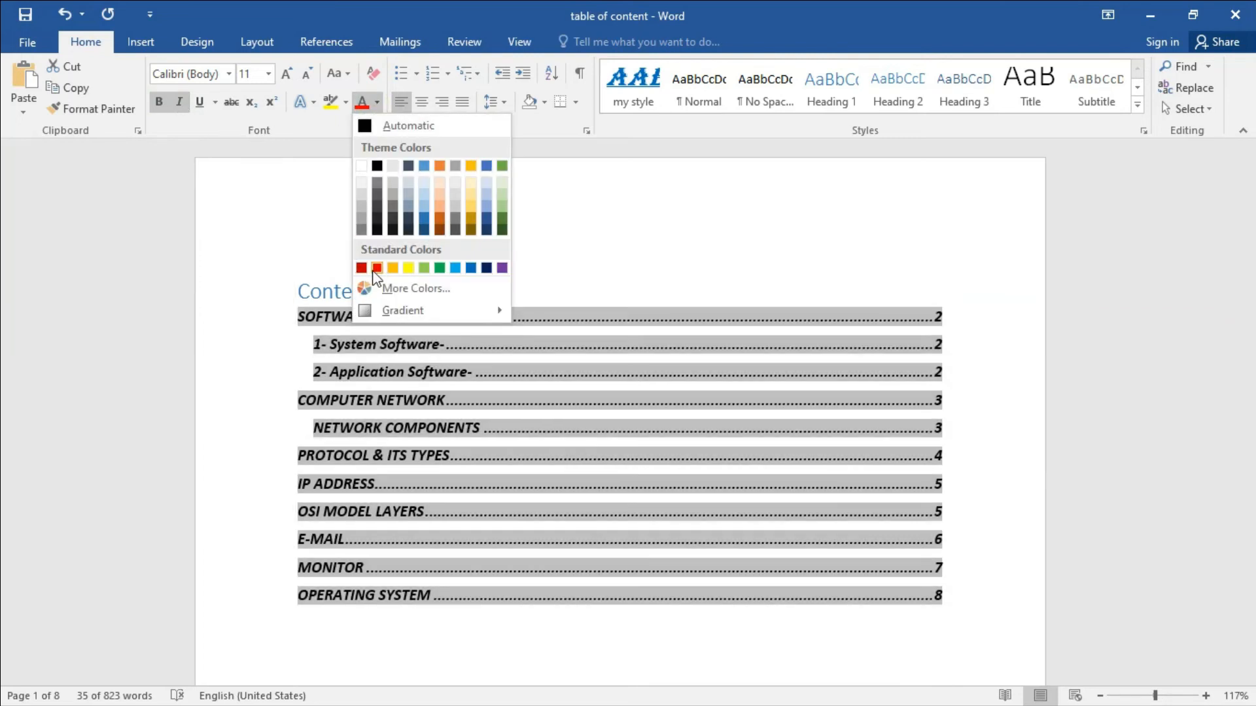
pyautogui.click(374, 268)
pyautogui.click(1007, 451)
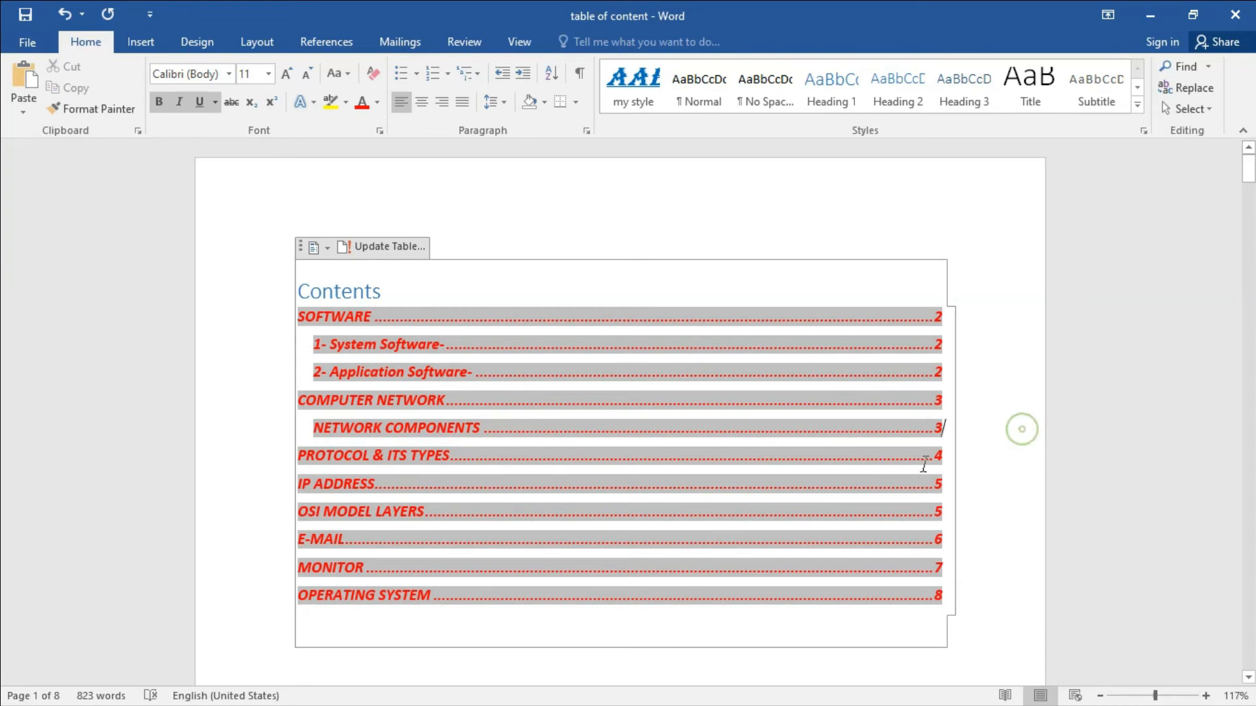
pyautogui.click(896, 646)
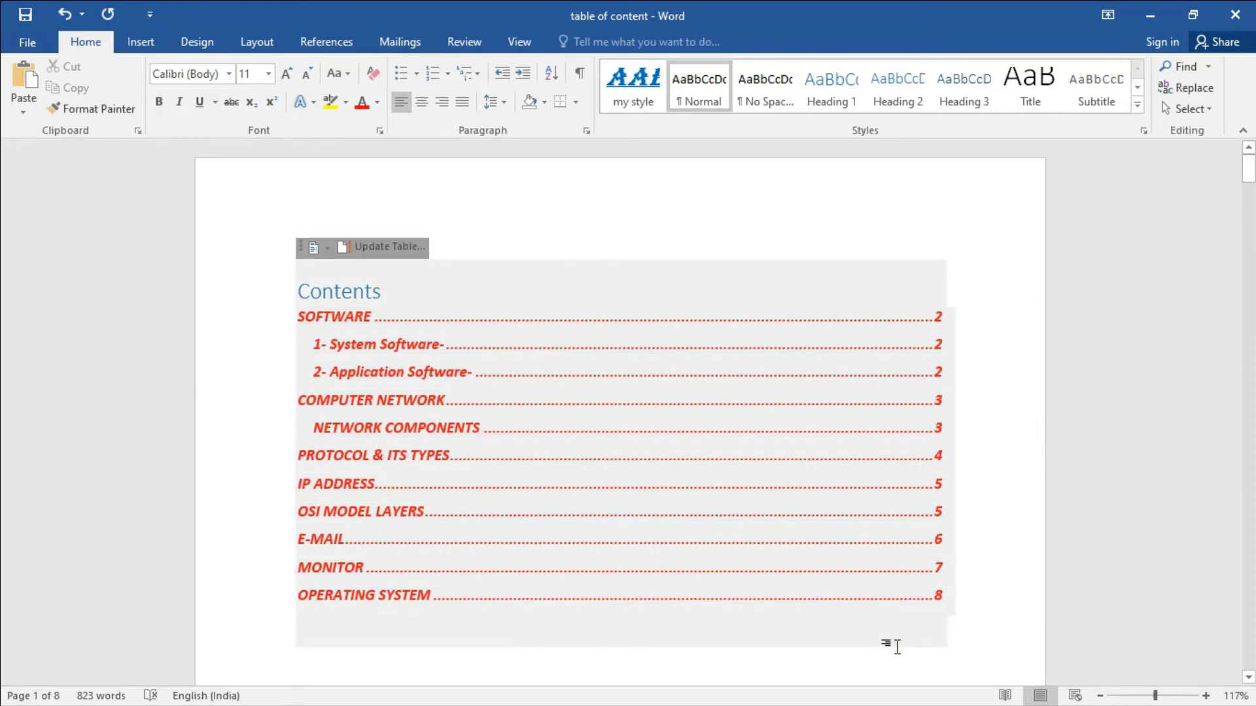
pyautogui.click(1002, 501)
pyautogui.click(1001, 501)
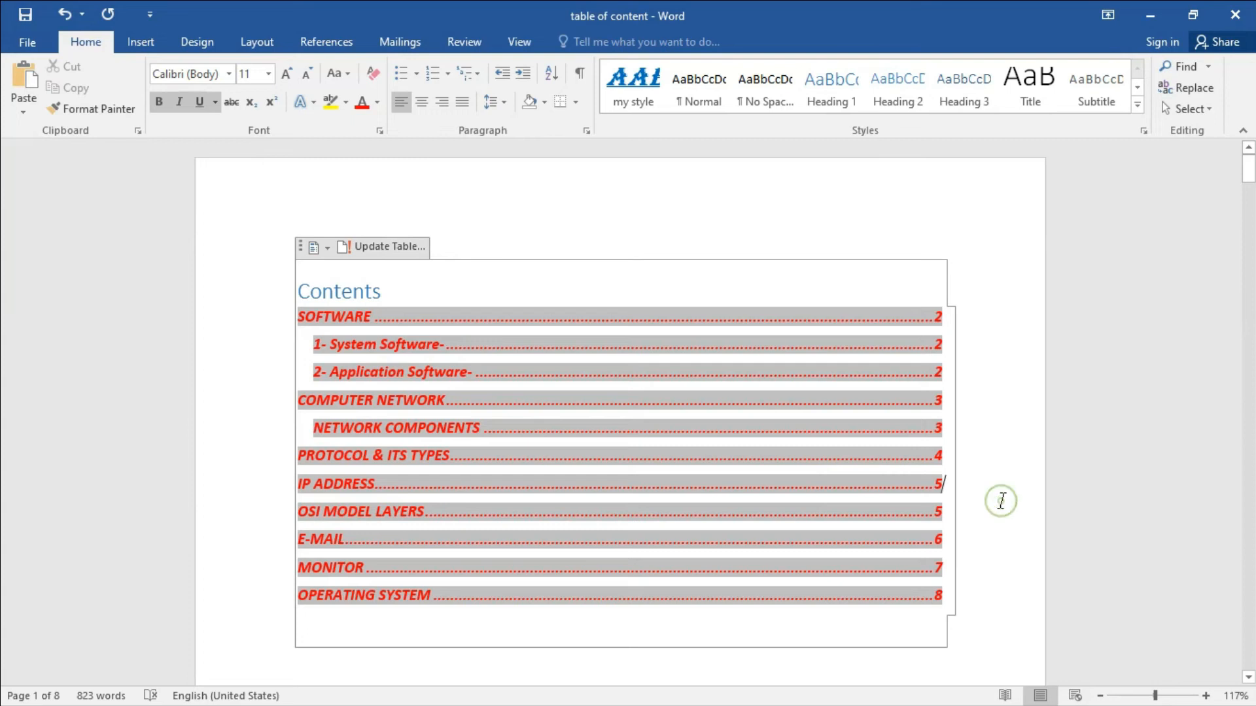
pyautogui.click(960, 640)
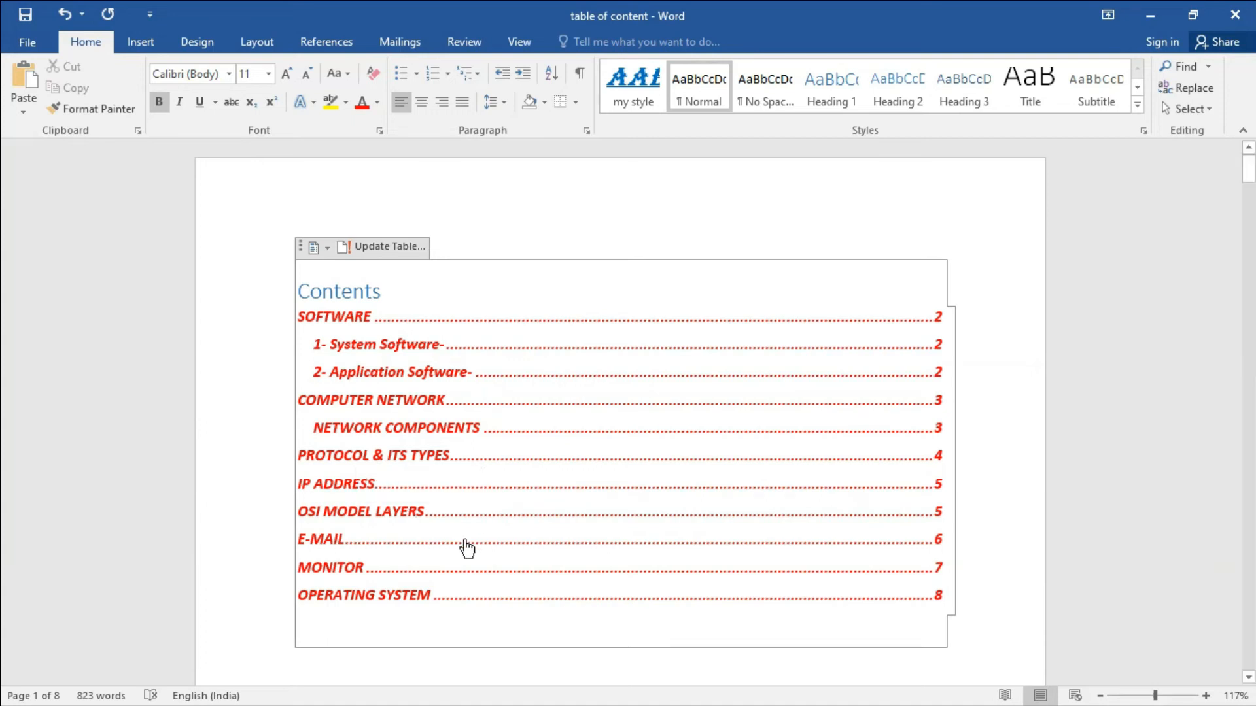
pyautogui.keyDown('ctrl'); pyautogui.click(359, 513); pyautogui.keyUp('ctrl')
pyautogui.scroll(-3, 361, 513)
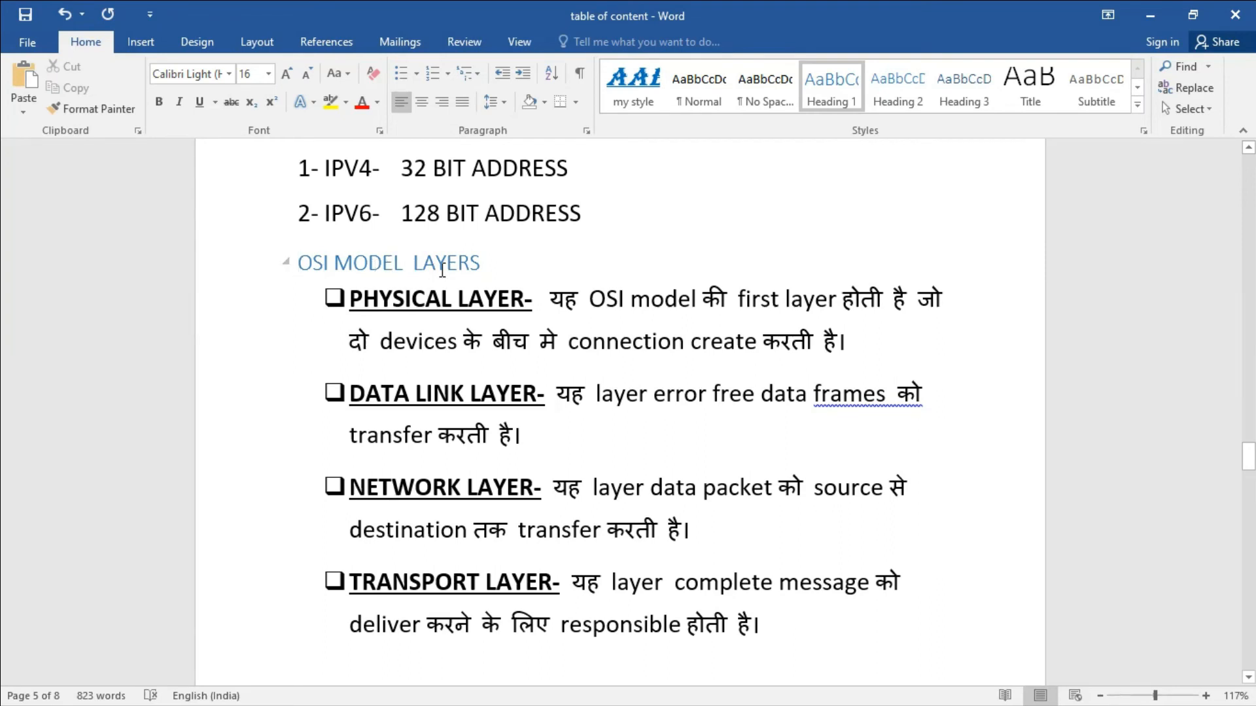
pyautogui.moveTo(1248, 458); pyautogui.dragTo(1252, 167)
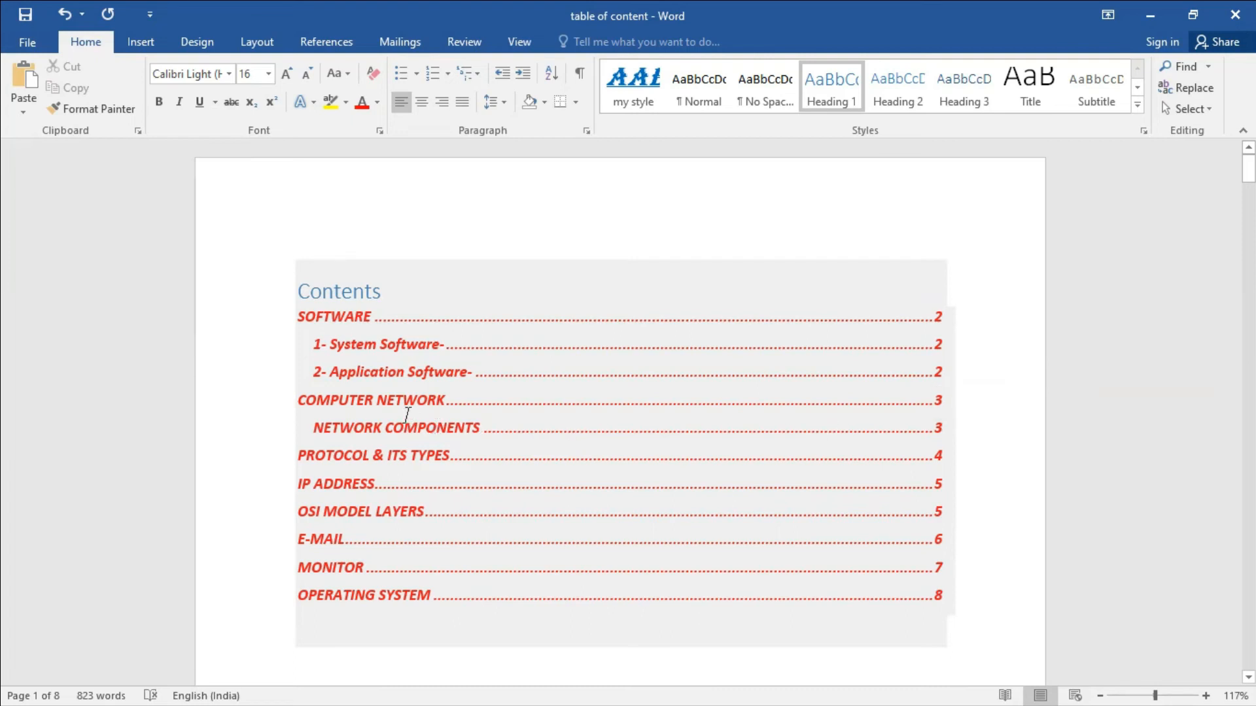
pyautogui.keyDown('ctrl'); pyautogui.click(366, 407); pyautogui.keyUp('ctrl')
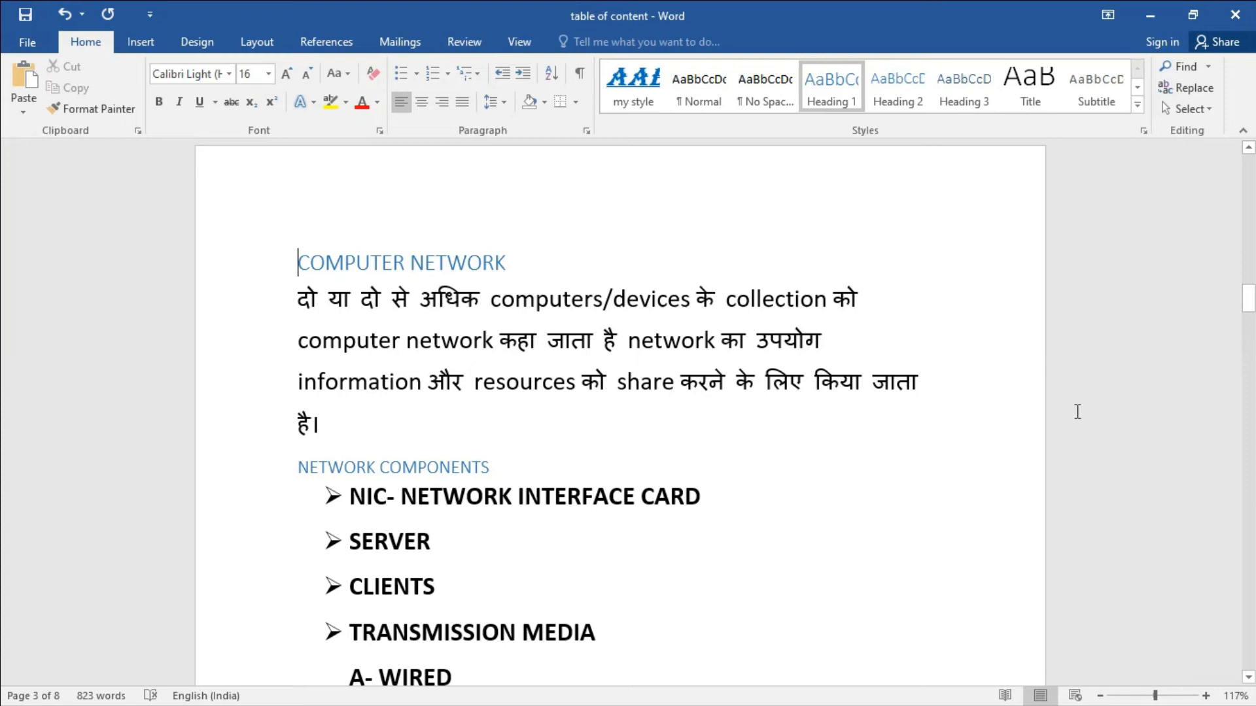
pyautogui.moveTo(1249, 306); pyautogui.dragTo(1253, 128)
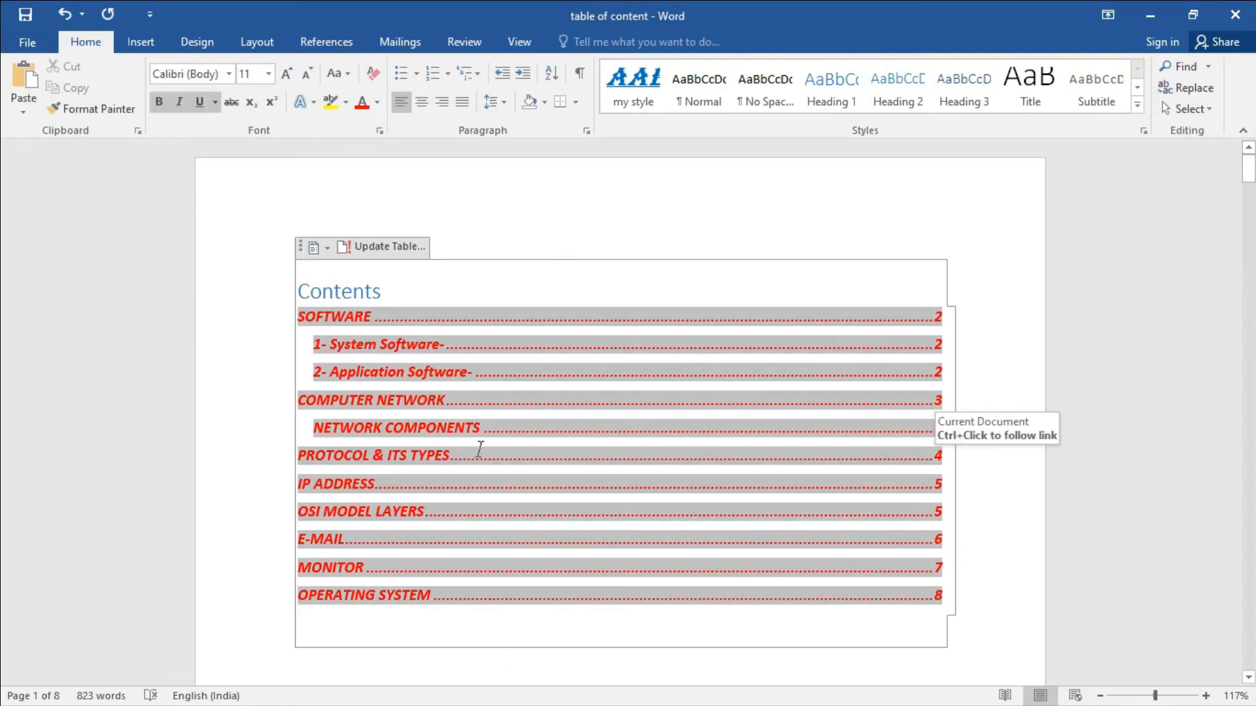
pyautogui.keyDown('ctrl'); pyautogui.click(347, 487); pyautogui.keyUp('ctrl')
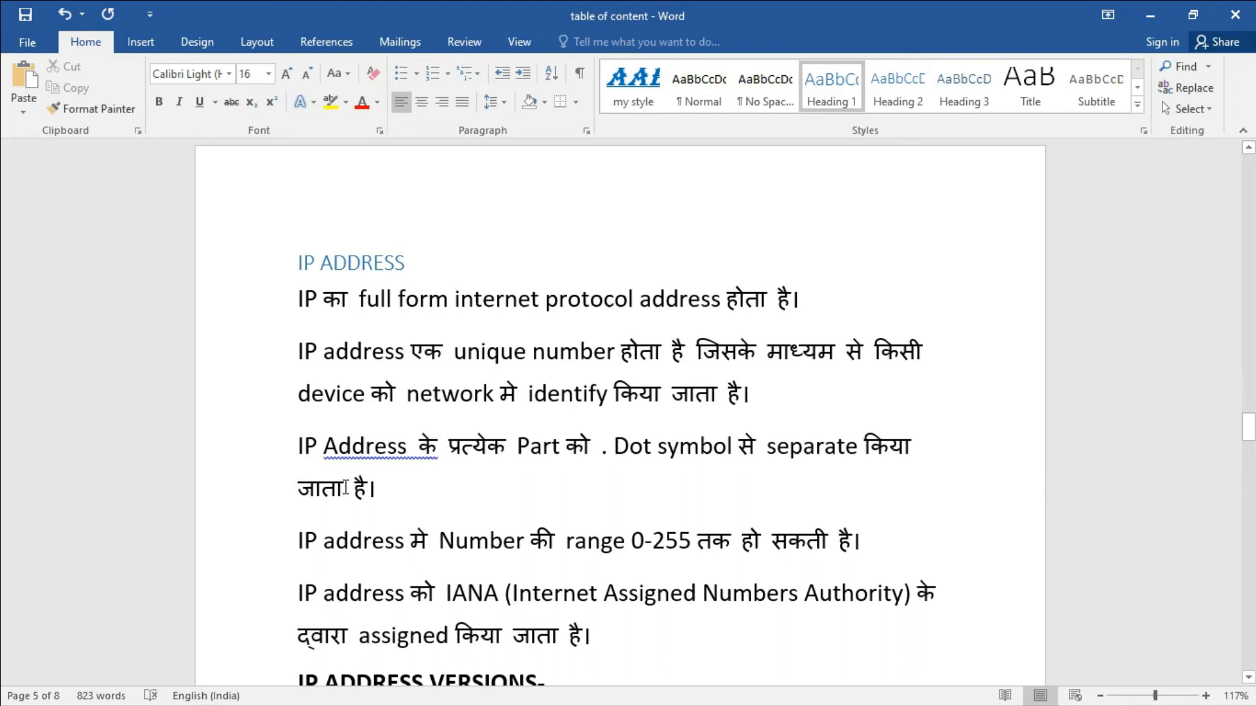
pyautogui.moveTo(1249, 430); pyautogui.dragTo(1253, 160)
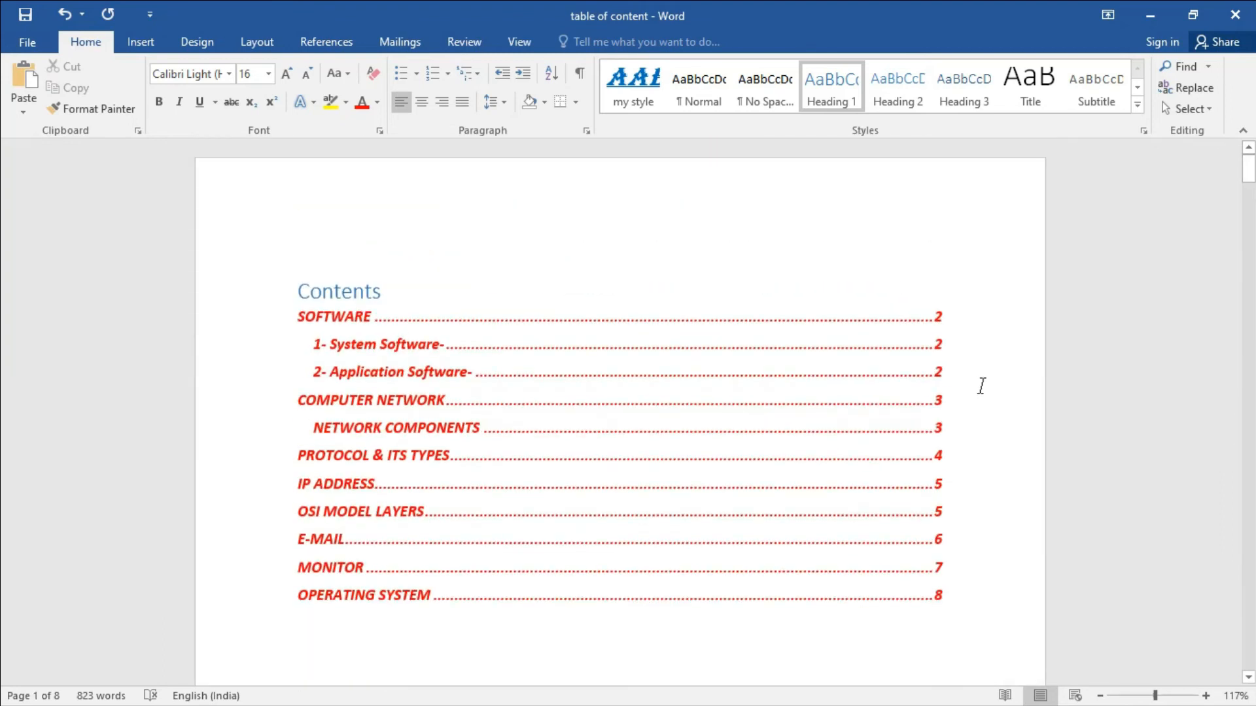
pyautogui.click(981, 386)
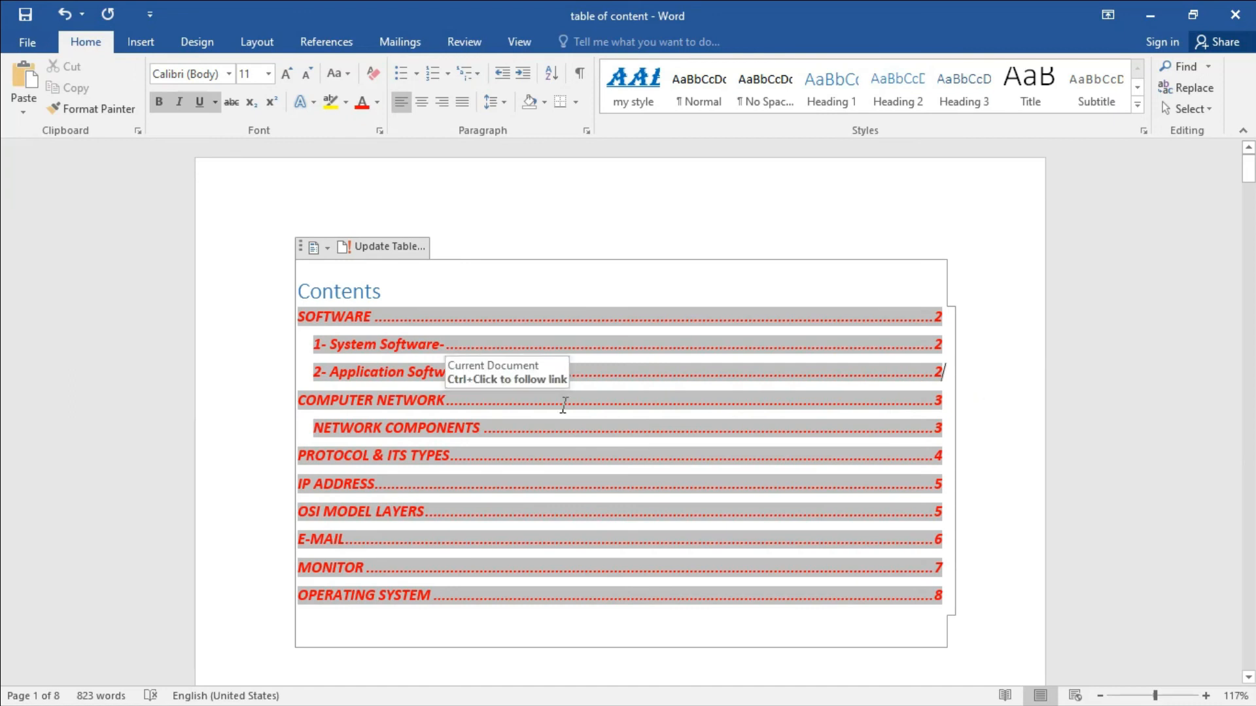
# Delete the page-3 text from the COMPUTER NETWORK heading through the PROTOCOLS bullet.
pyautogui.scroll(-10, 569, 504)
pyautogui.scroll(-5, 571, 504)
pyautogui.scroll(-10, 571, 503)
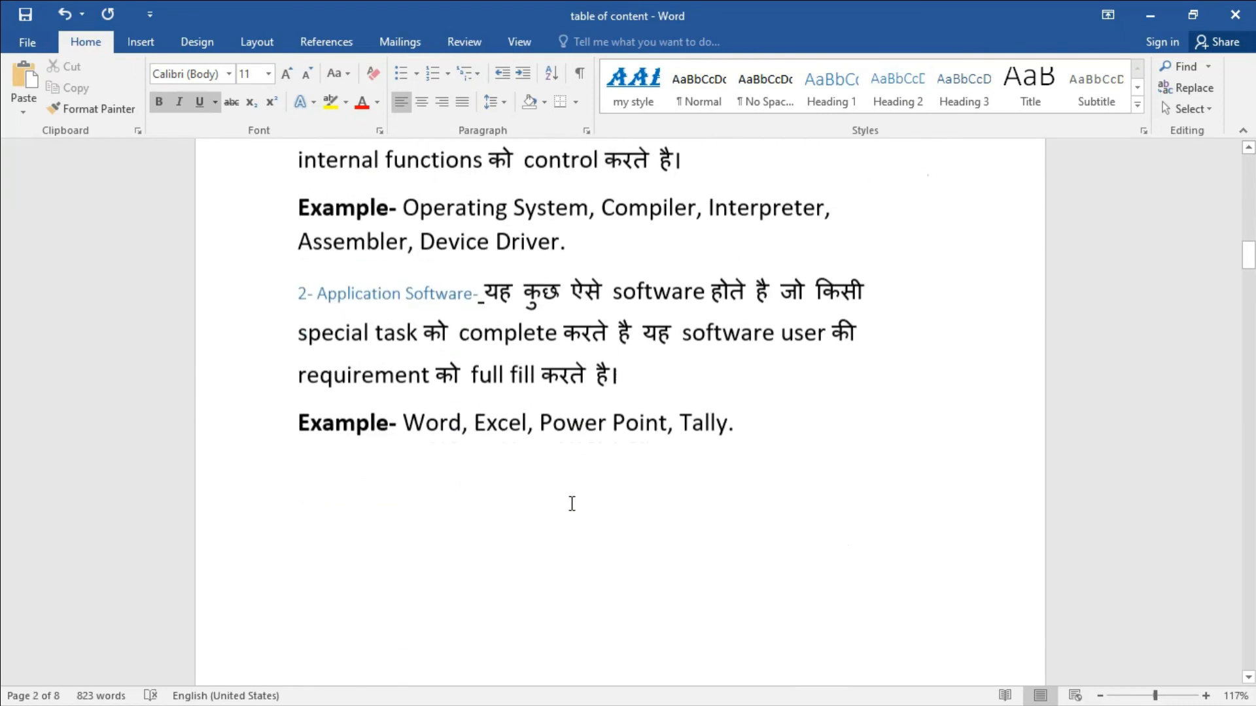
pyautogui.scroll(-4, 572, 503)
pyautogui.scroll(-7, 571, 504)
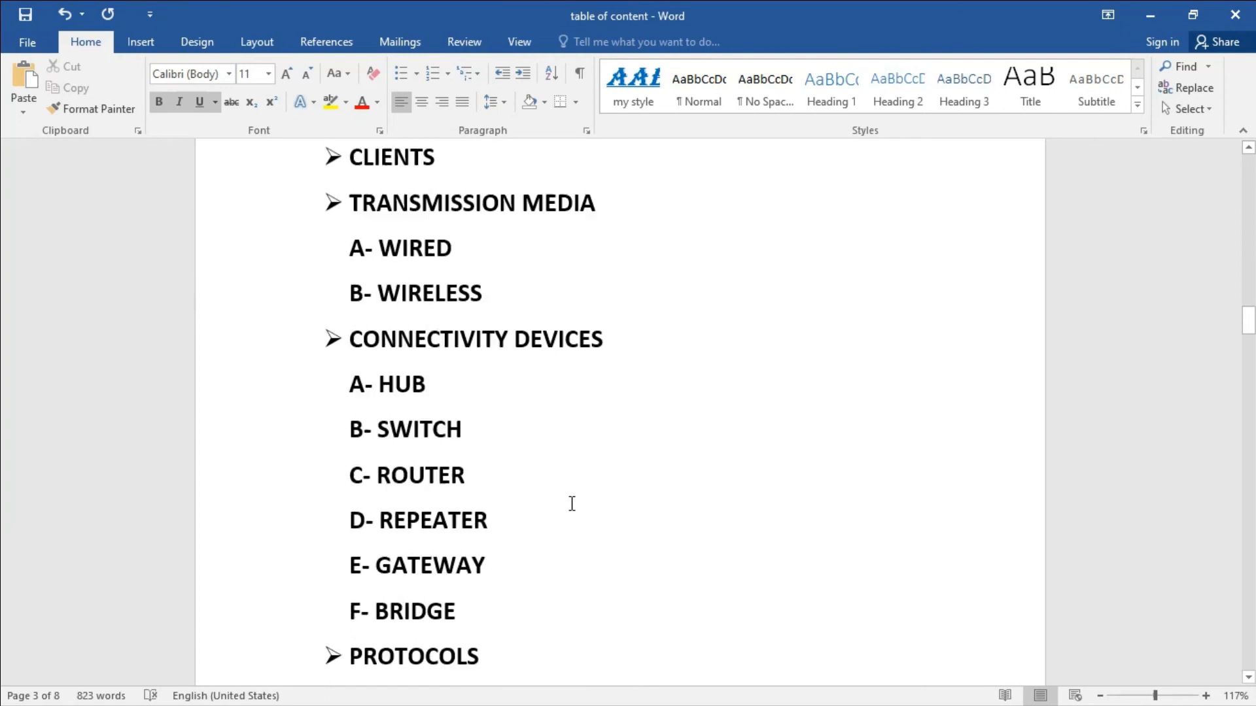
pyautogui.scroll(-2, 572, 504)
pyautogui.moveTo(542, 561); pyautogui.dragTo(342, 269)
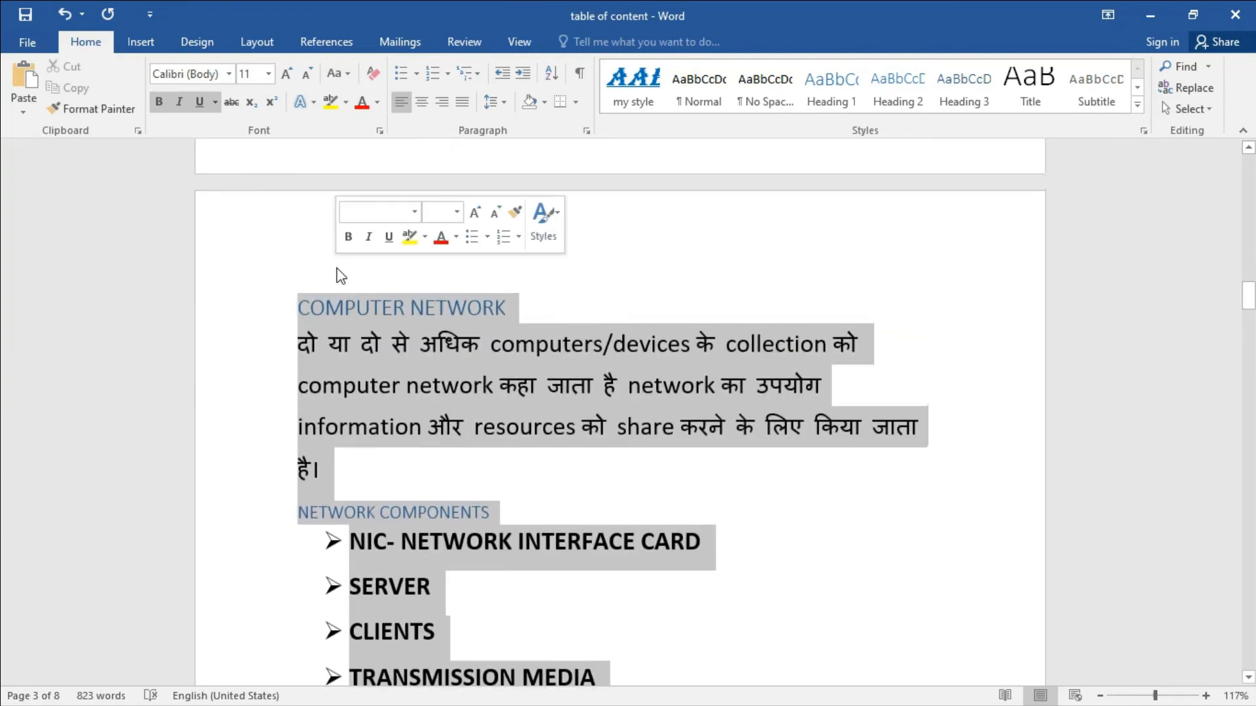
pyautogui.press('Delete')
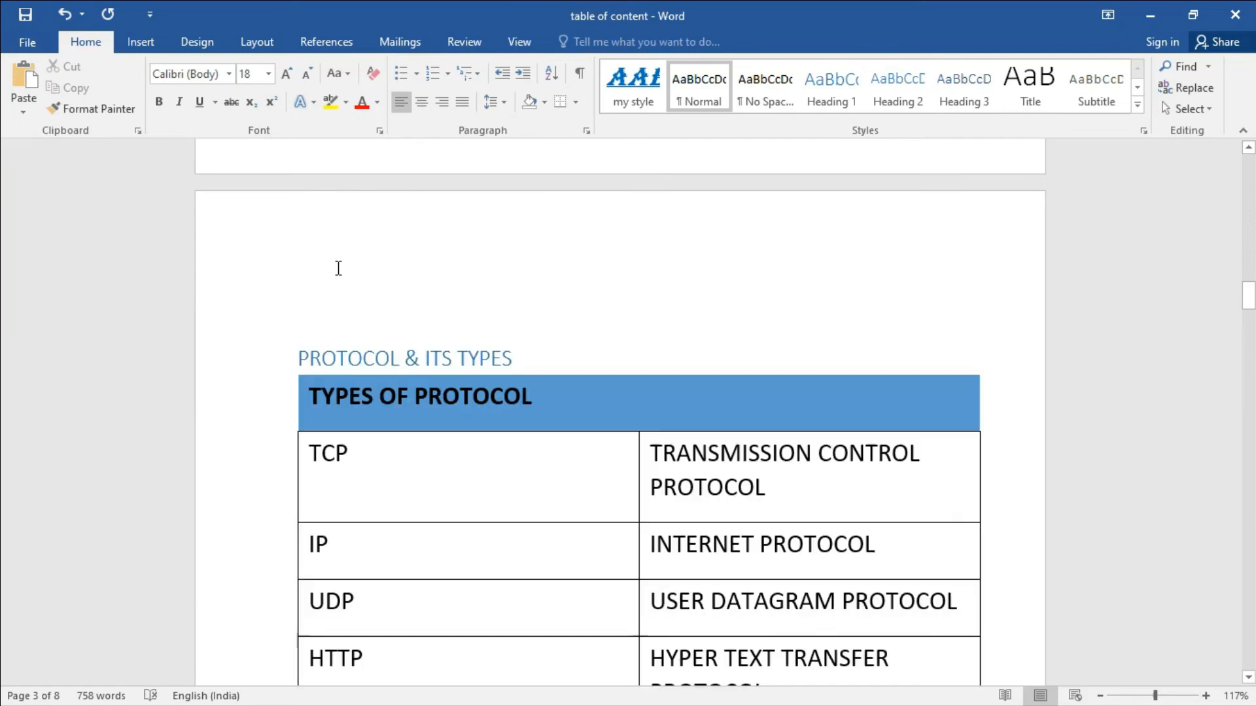
pyautogui.moveTo(1255, 306); pyautogui.dragTo(1254, 171)
pyautogui.click(651, 426)
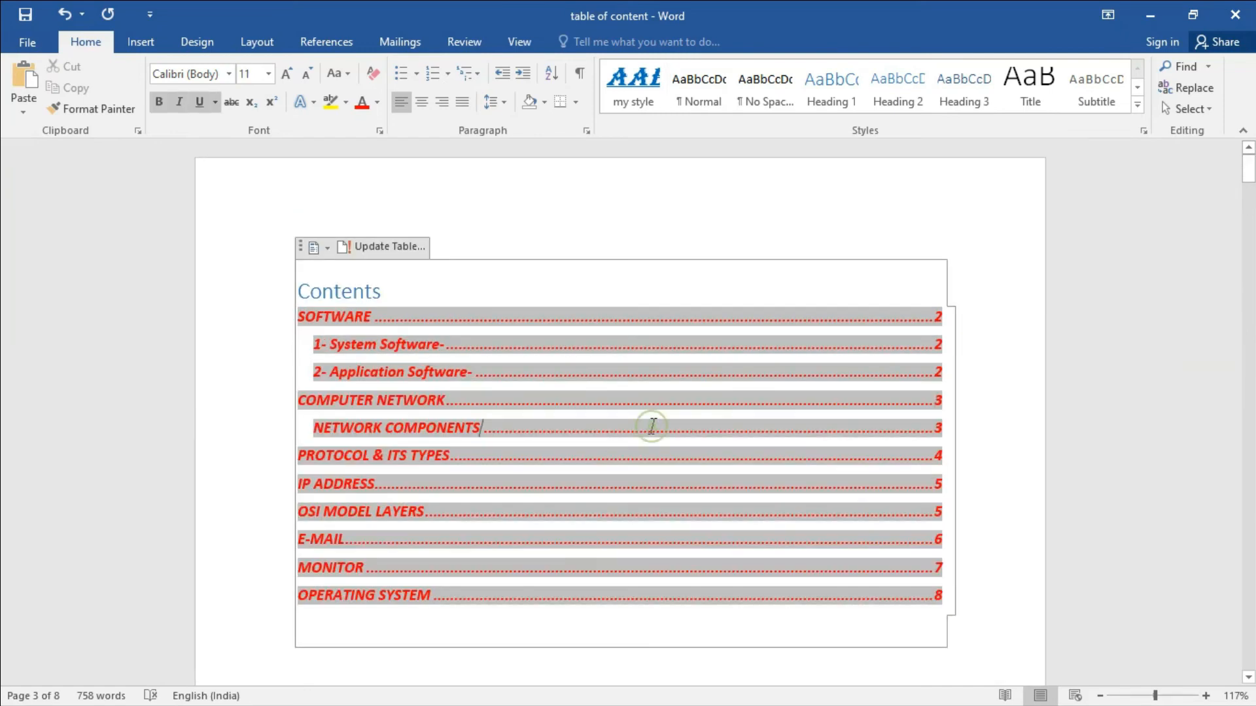
# Update the entire table of contents so the deleted network entries disappear.
pyautogui.click(605, 196)
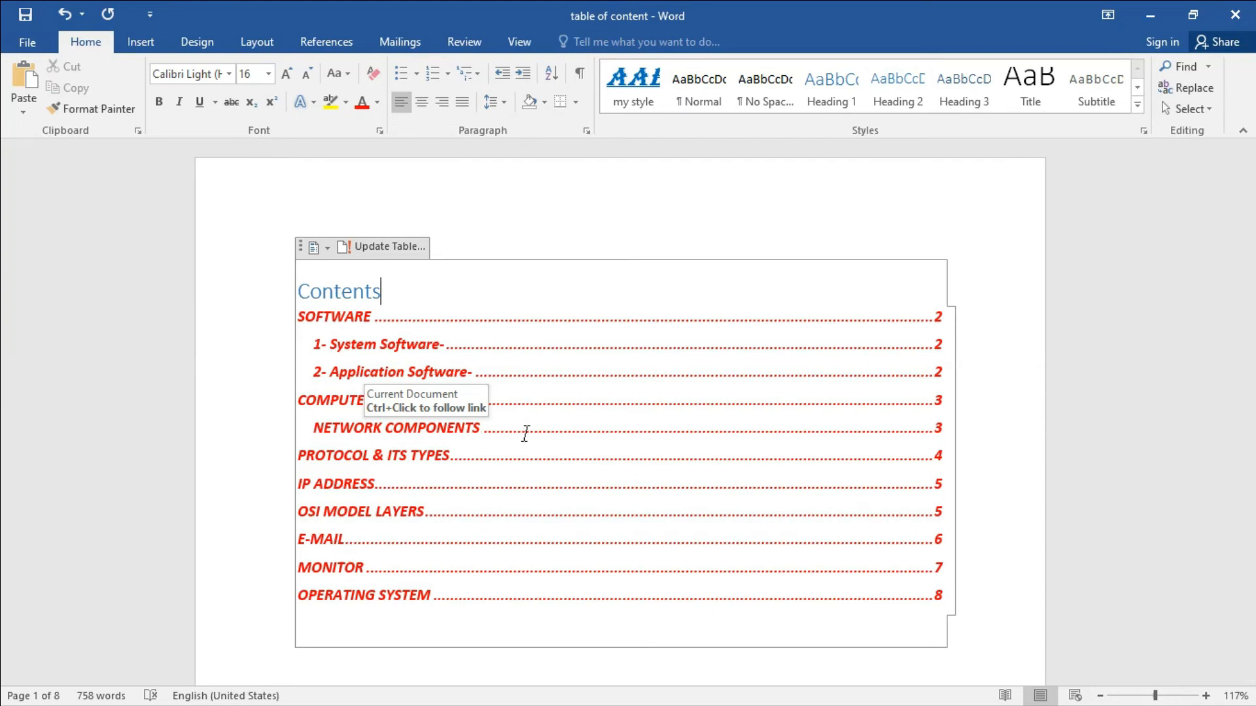
pyautogui.click(394, 248)
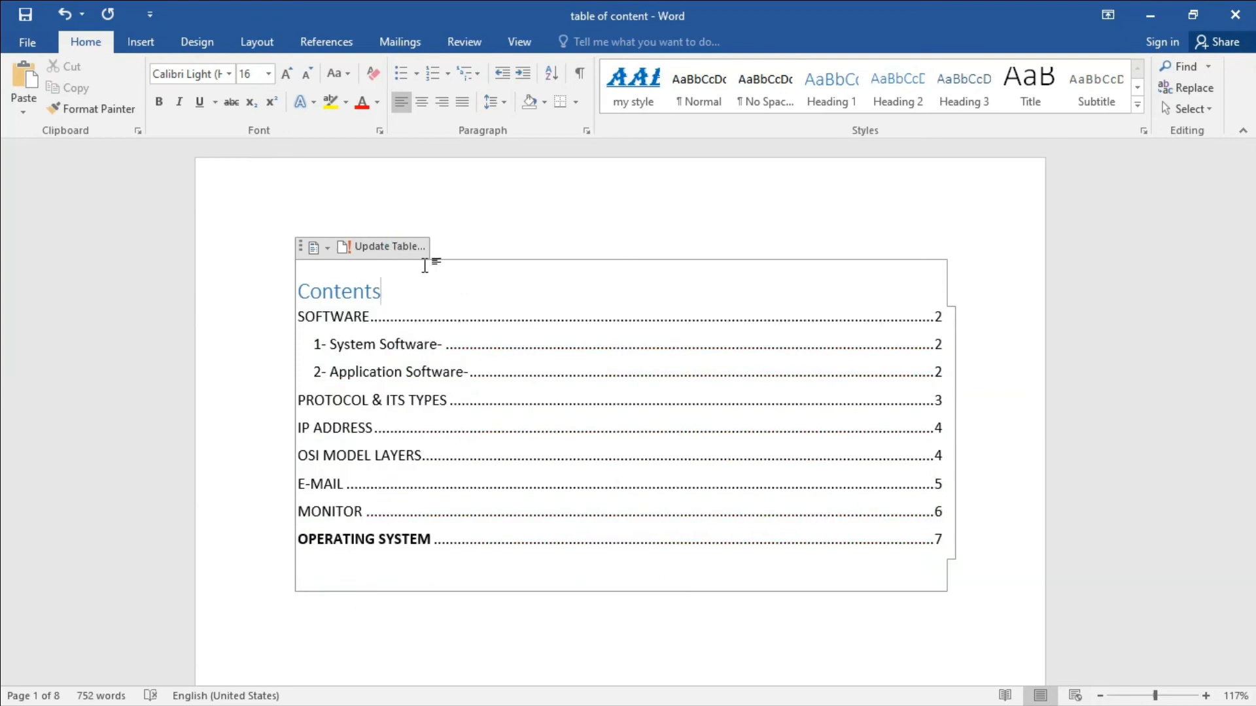
pyautogui.click(516, 629)
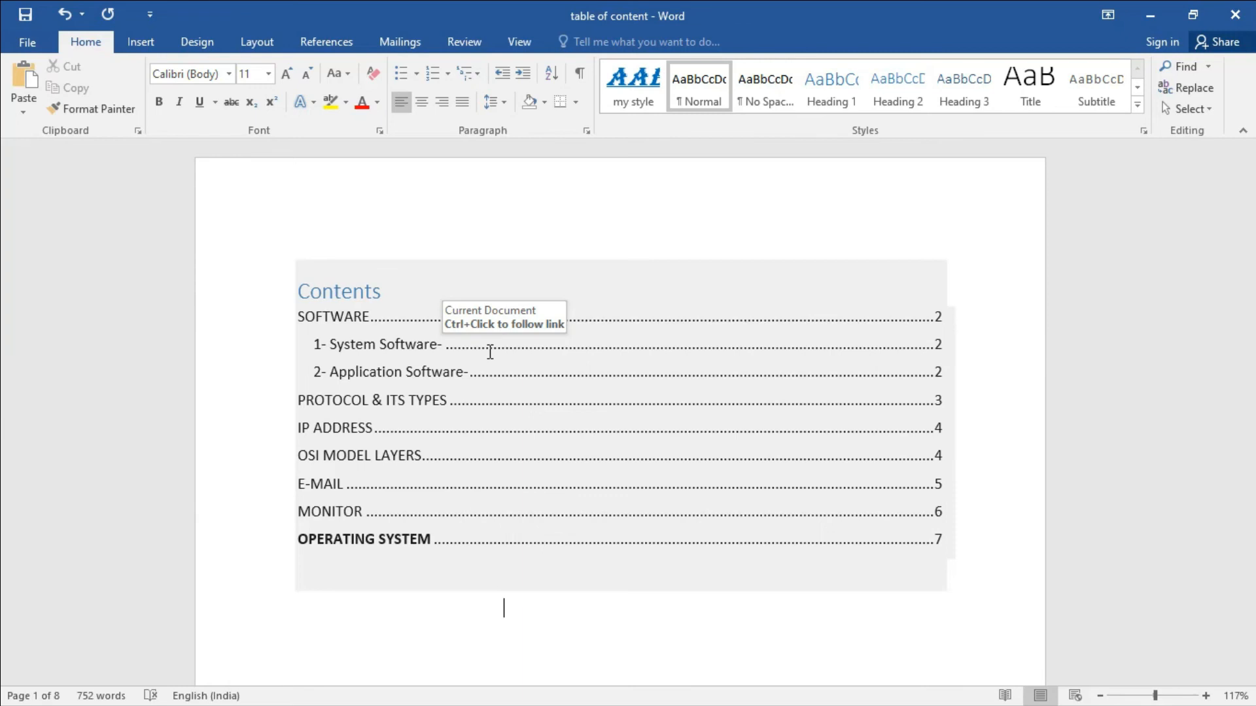
# Test the Application Software and System Software contents links by following them to their headings.
pyautogui.keyDown('ctrl'); pyautogui.click(441, 378); pyautogui.keyUp('ctrl')
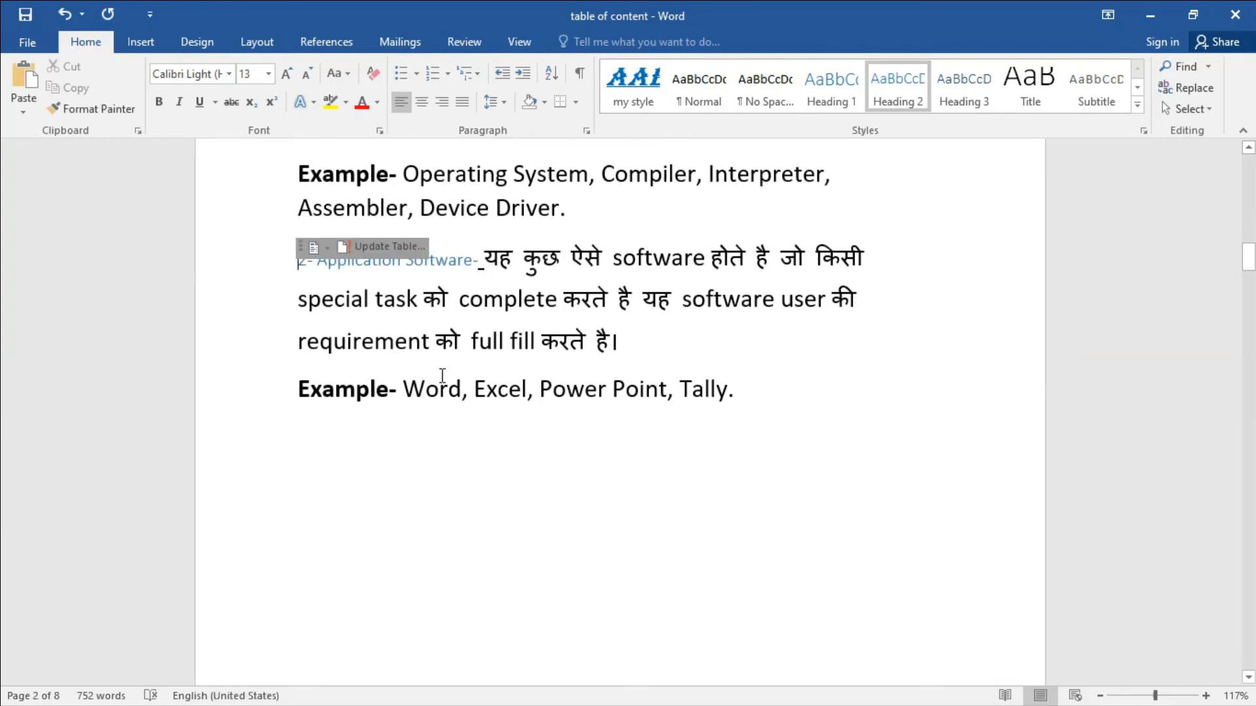
pyautogui.click(462, 476)
pyautogui.moveTo(1250, 270); pyautogui.dragTo(1042, 218)
pyautogui.click(651, 338)
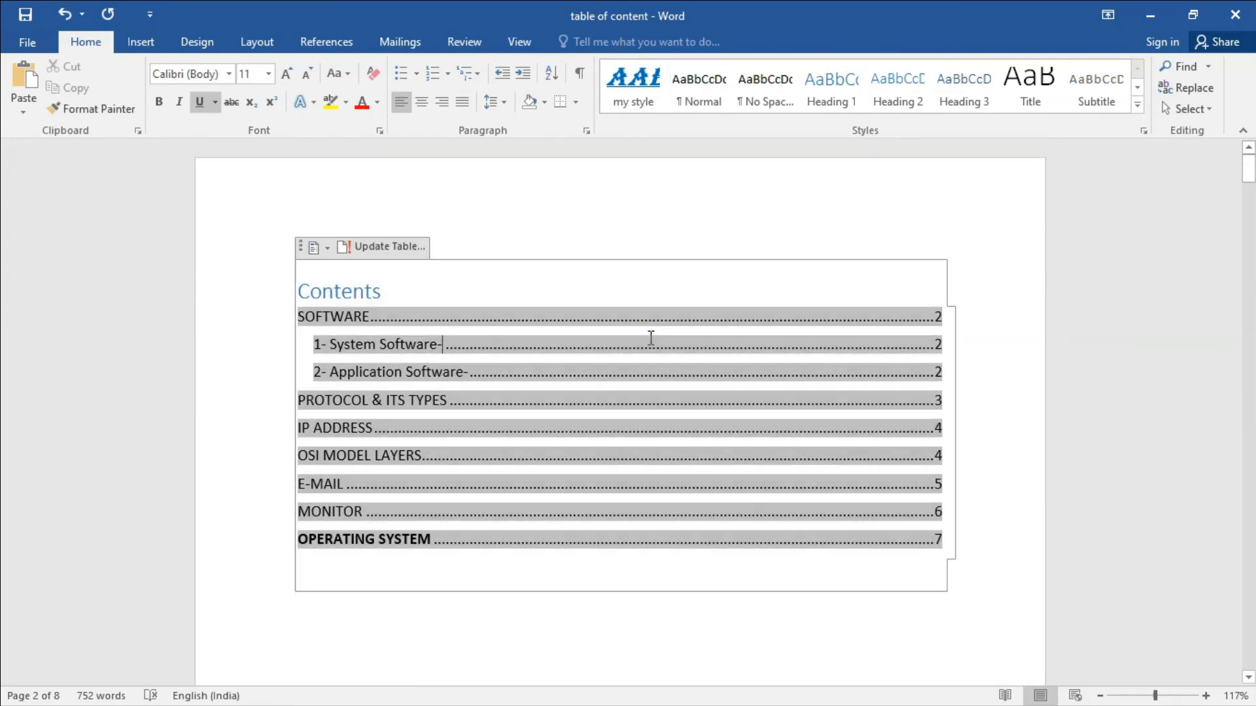
pyautogui.click(647, 369)
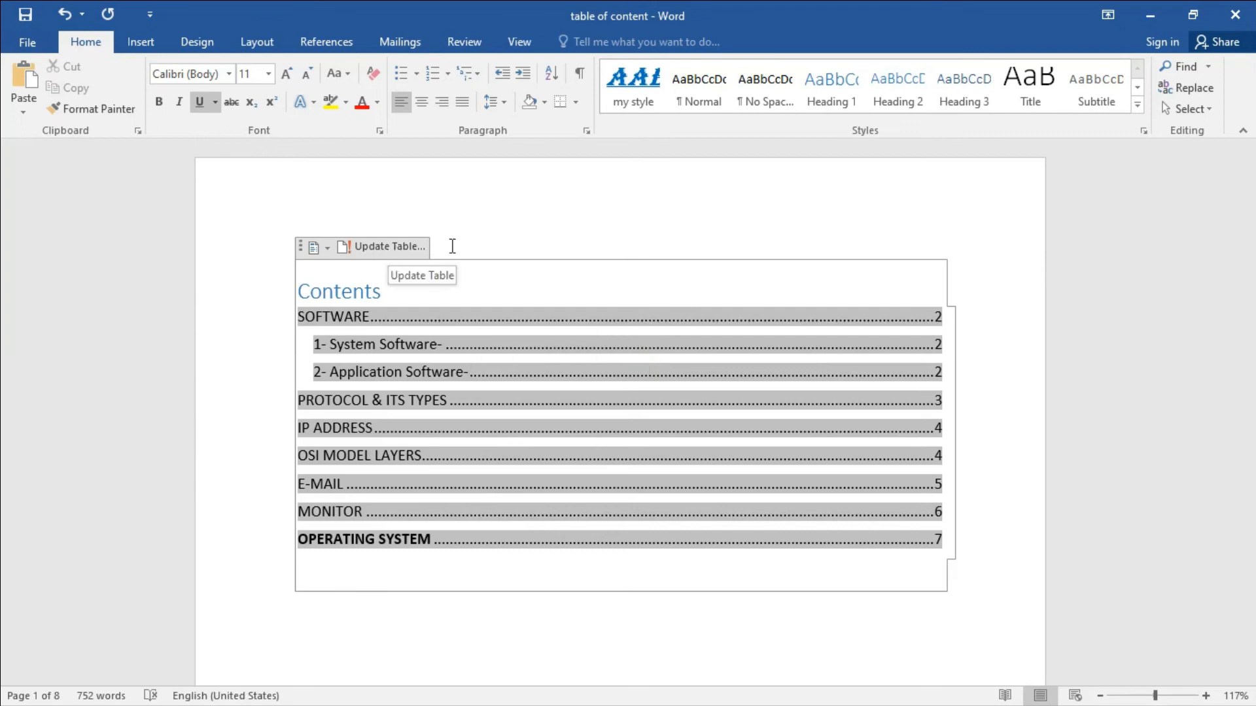
# Choose Remove Table of Contents, leaving the first page blank.
pyautogui.click(491, 224)
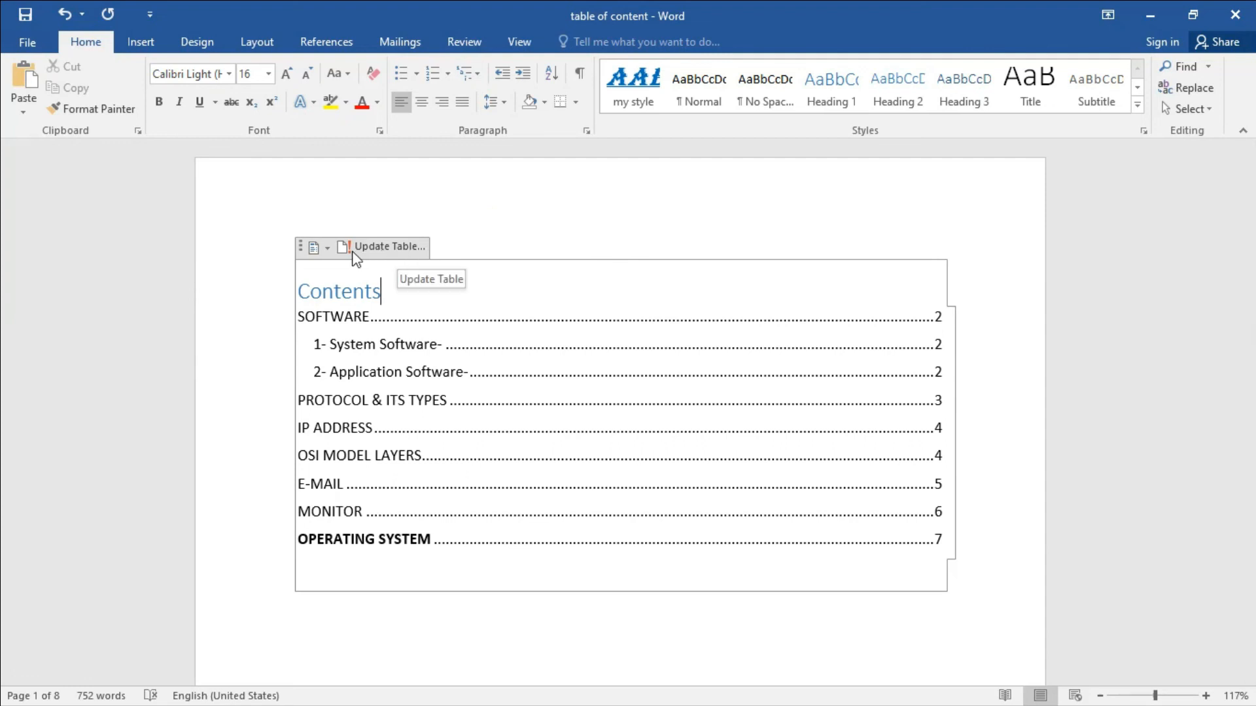
pyautogui.click(326, 247)
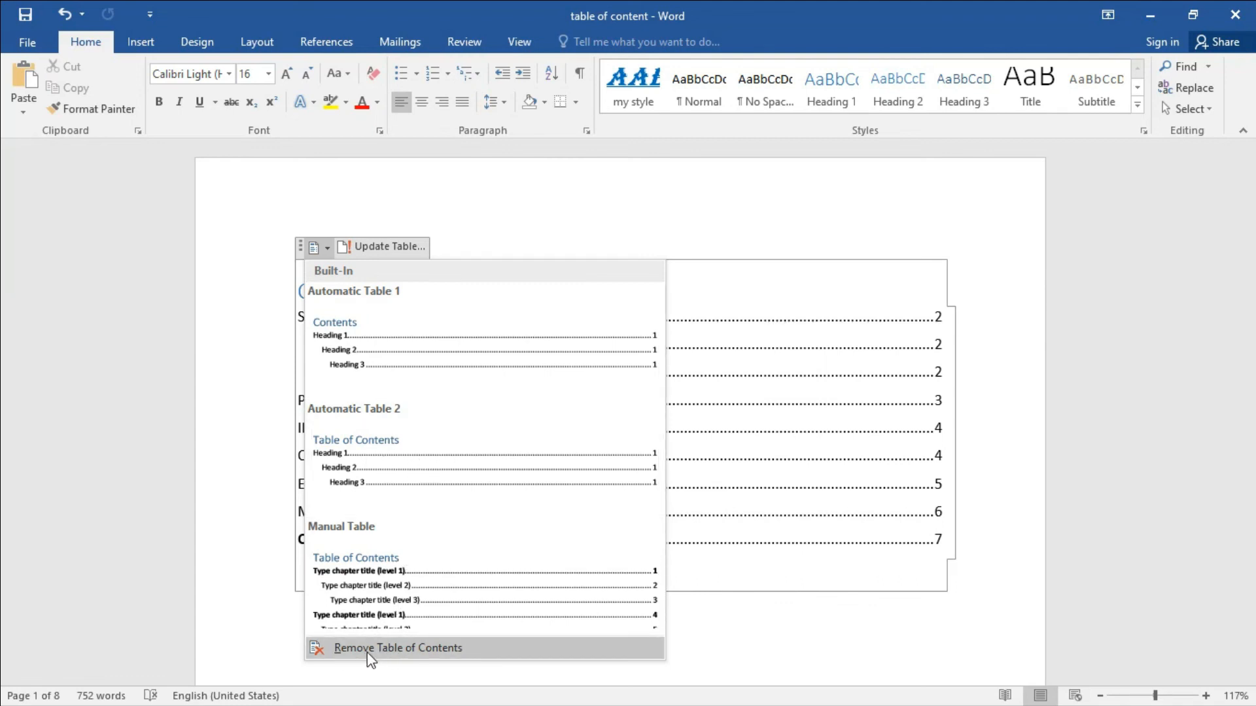
pyautogui.click(424, 660)
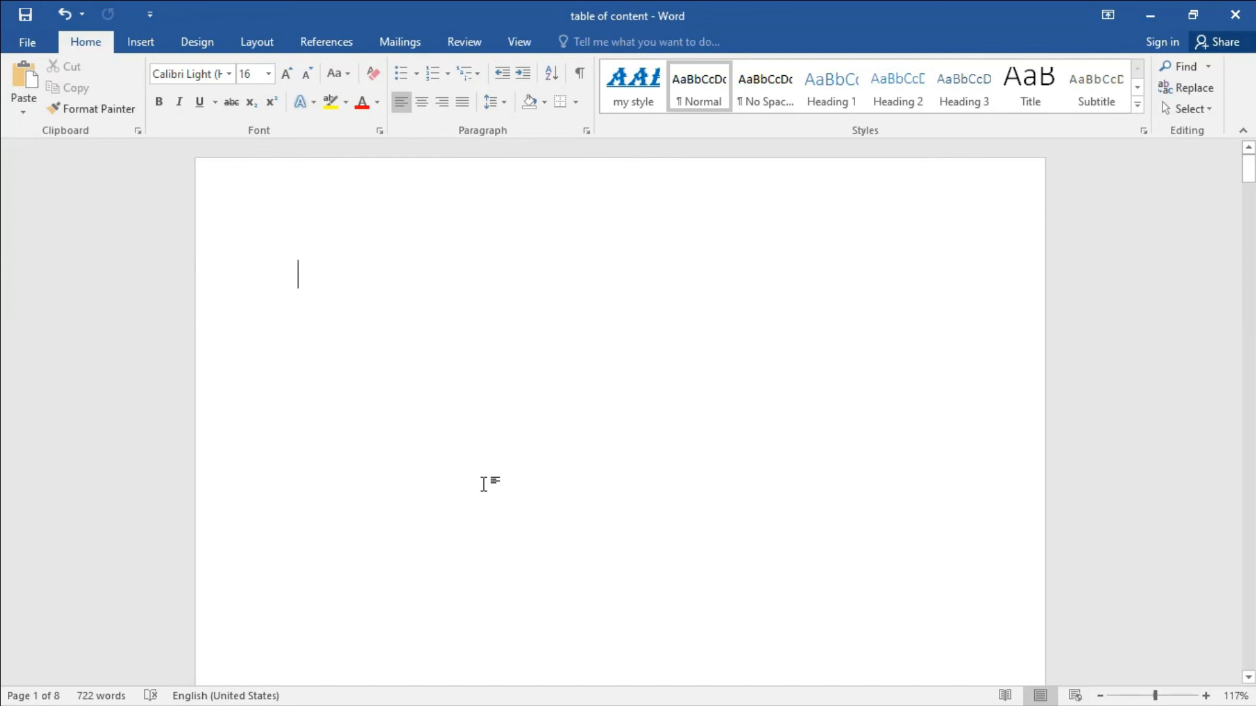
pyautogui.click(327, 42)
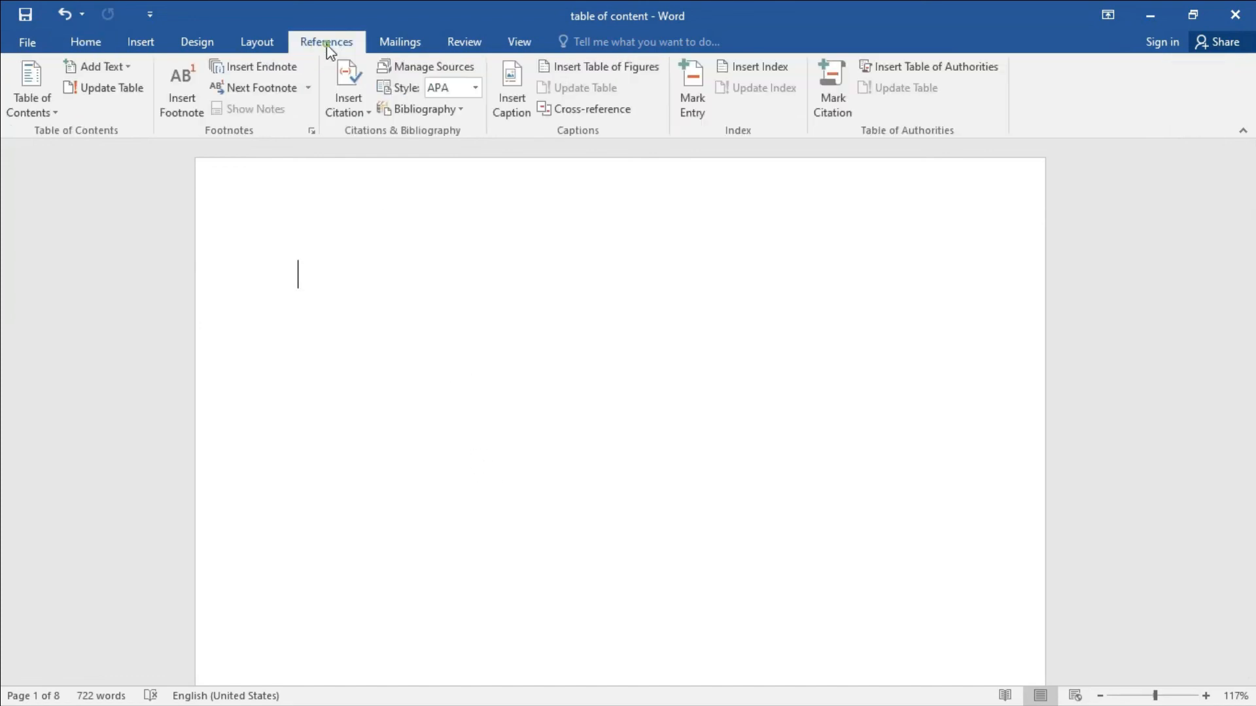
# Insert the Manual Table layout with placeholder chapter titles at levels 1–3.
pyautogui.click(50, 116)
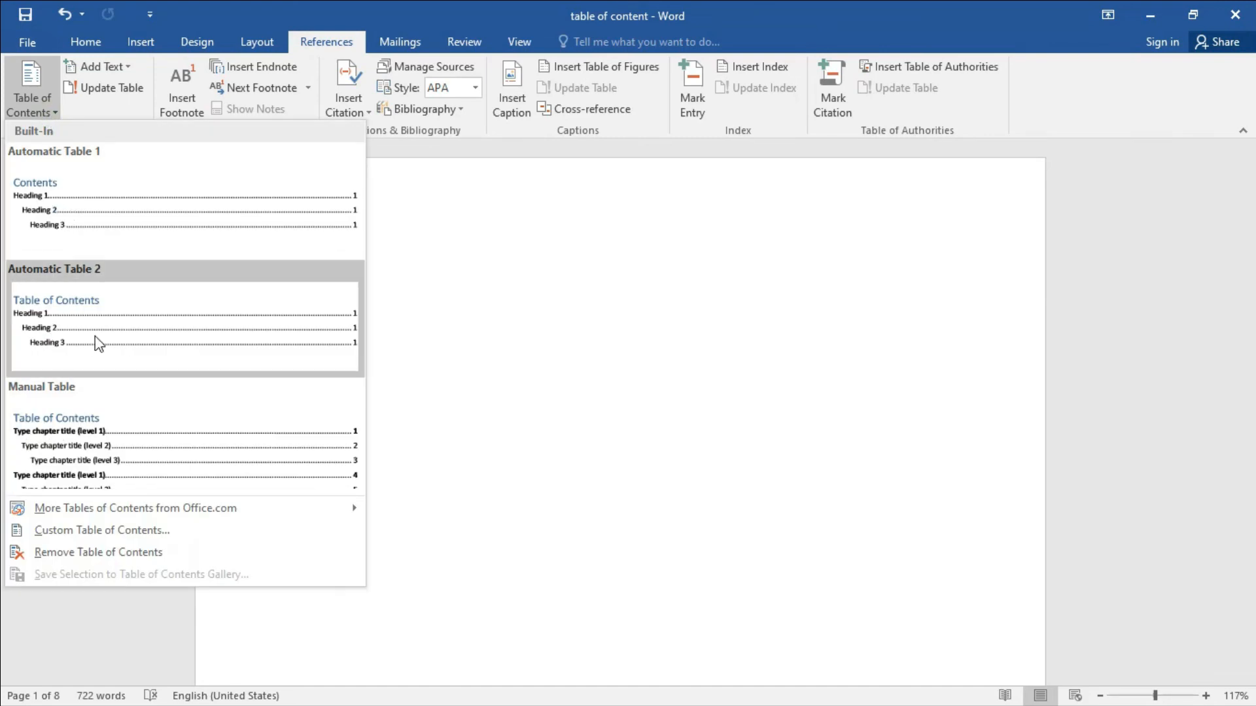
pyautogui.click(115, 434)
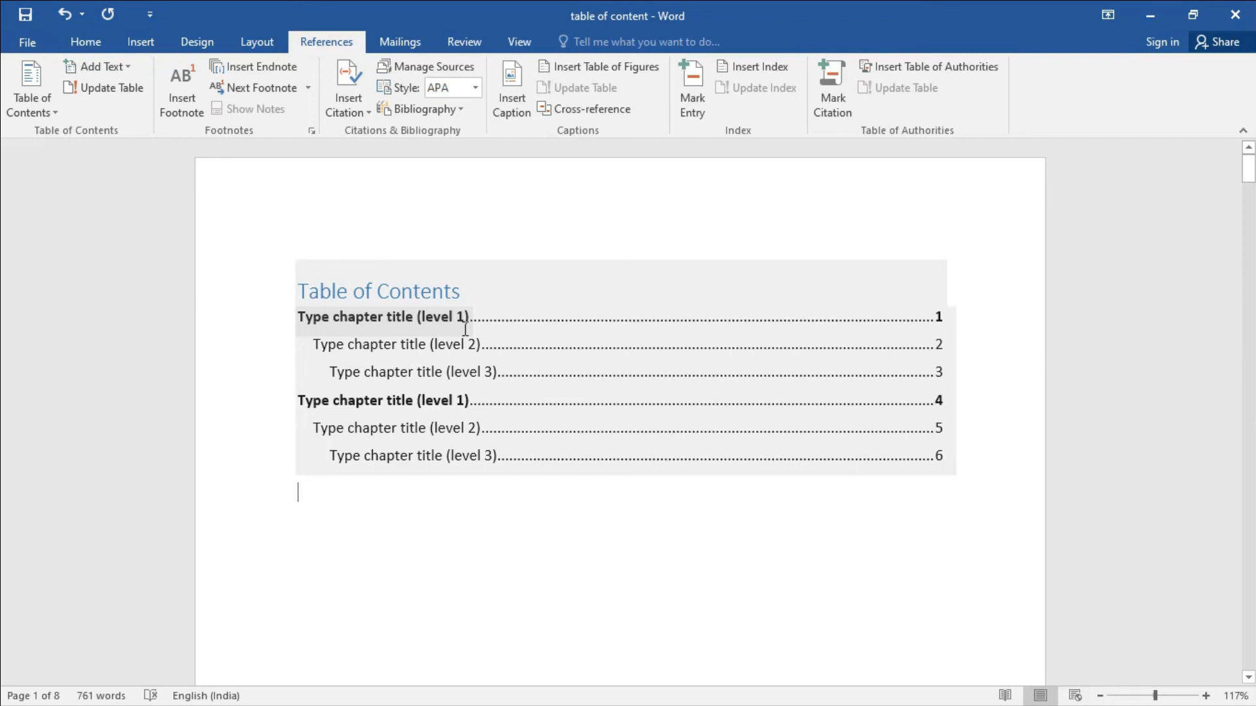
# Replace the first level-1 placeholder with 'Software' and change its page number to 2.
pyautogui.click(422, 318)
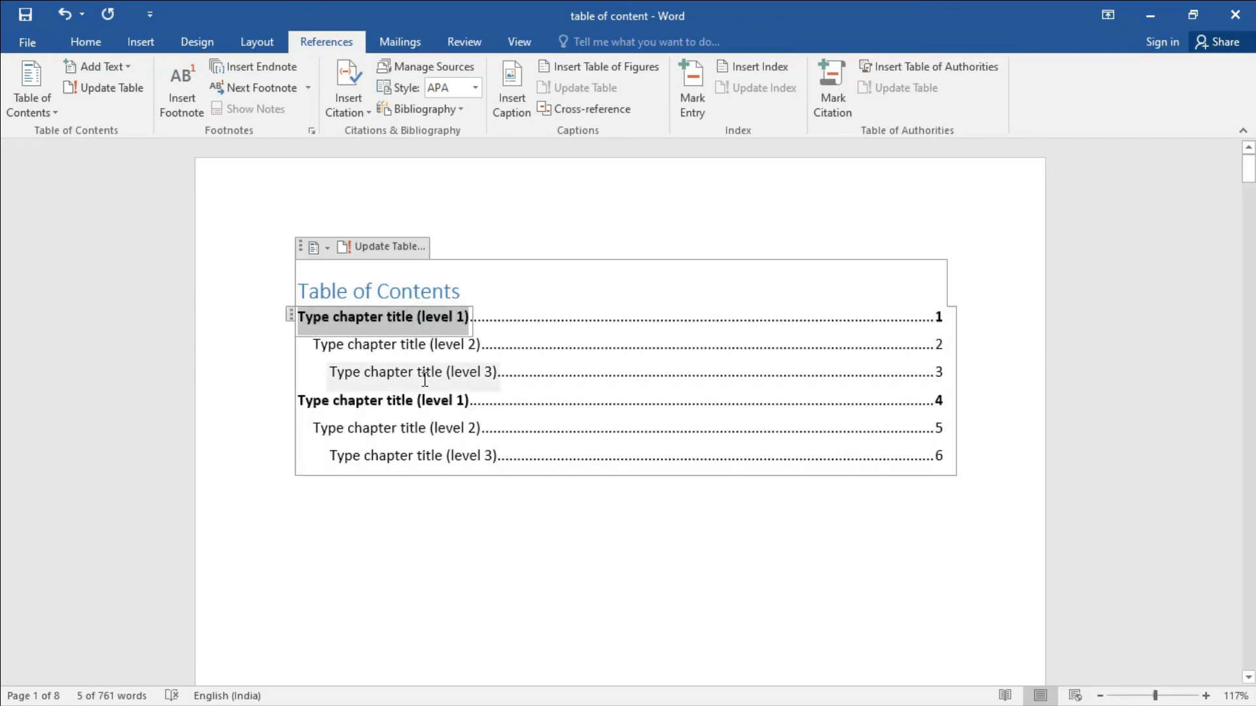
pyautogui.write('So')
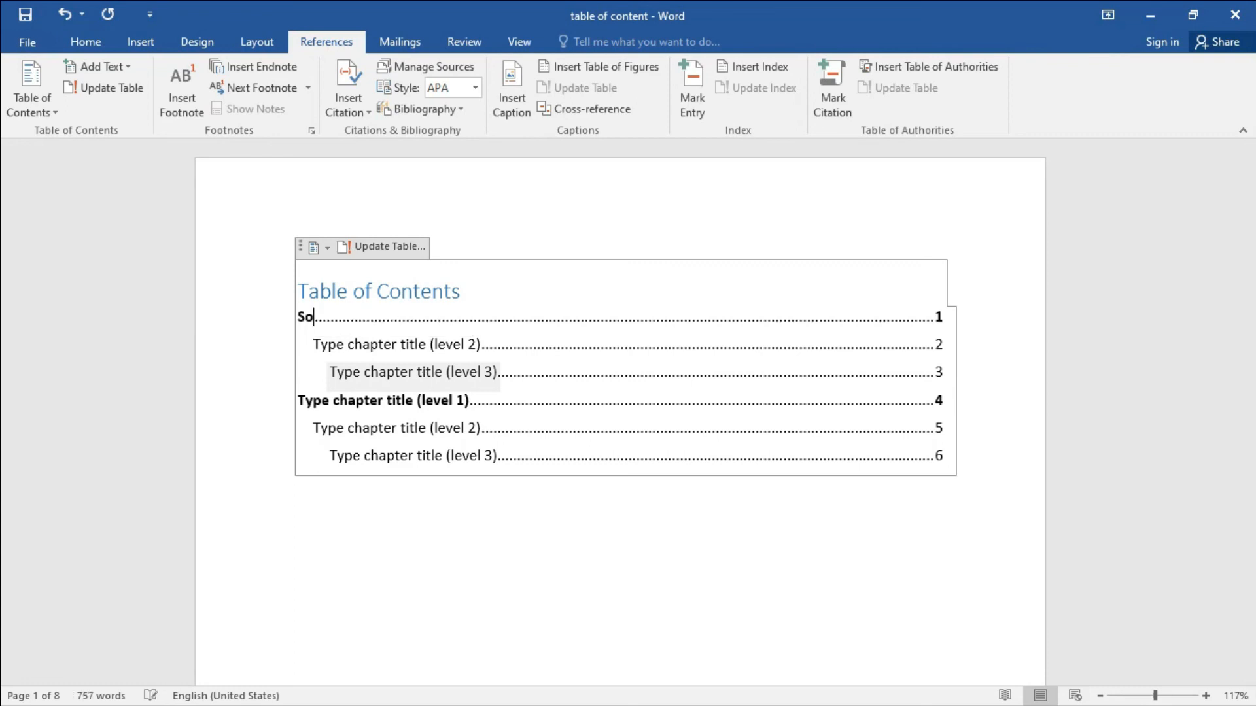
pyautogui.write('ftware')
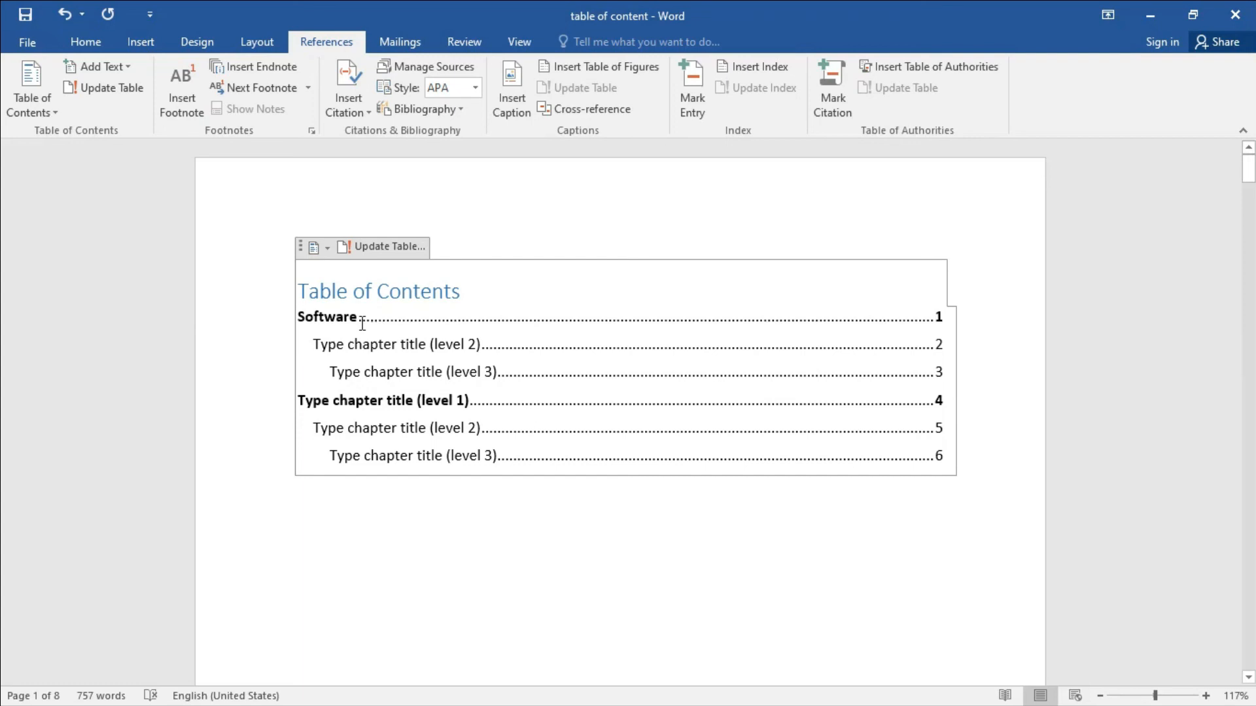
pyautogui.click(935, 318)
pyautogui.press('Delete')
pyautogui.write('2')
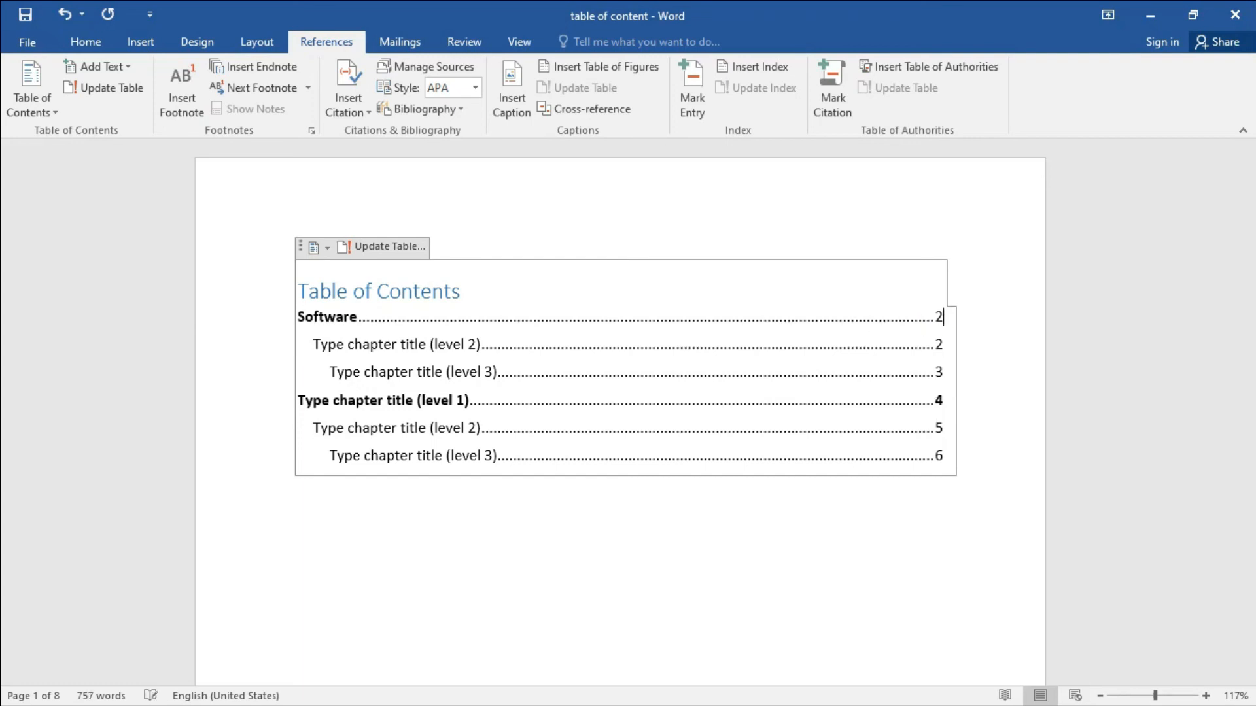
# Fill the level-2 and level-3 placeholders with 'Application Sw' and 'System Sw', both on page 2.
pyautogui.doubleClick(417, 344)
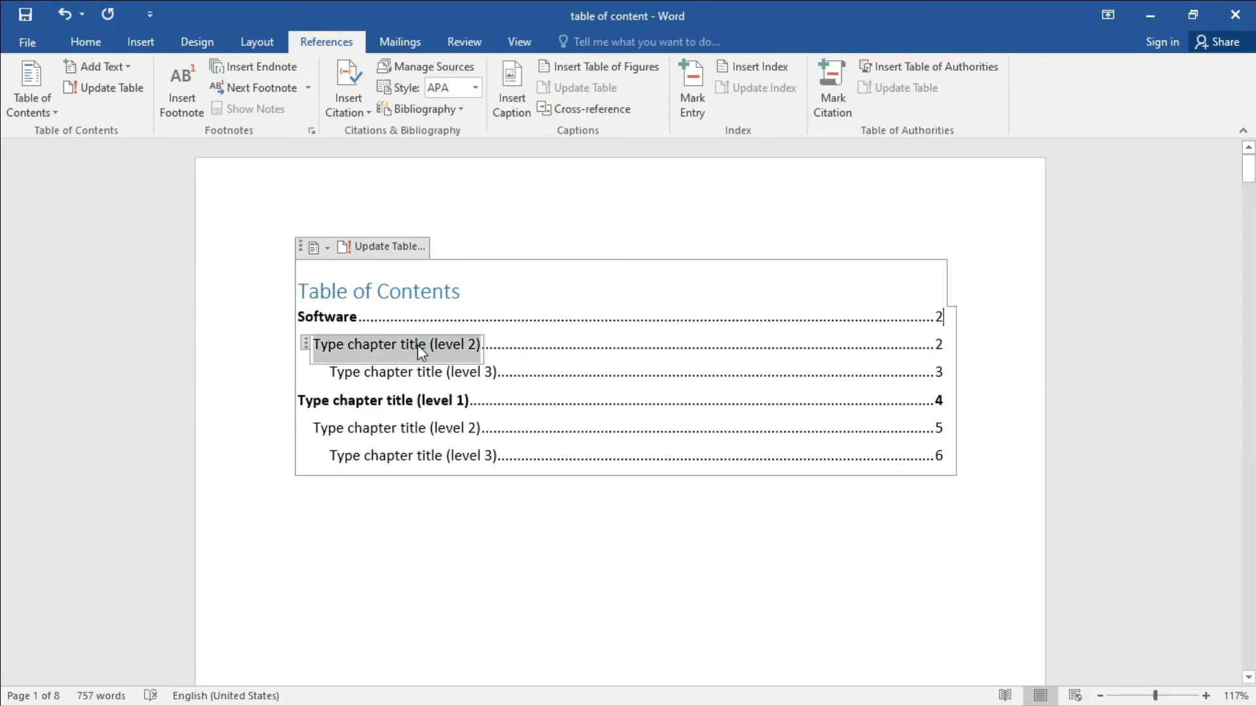
pyautogui.write('A')
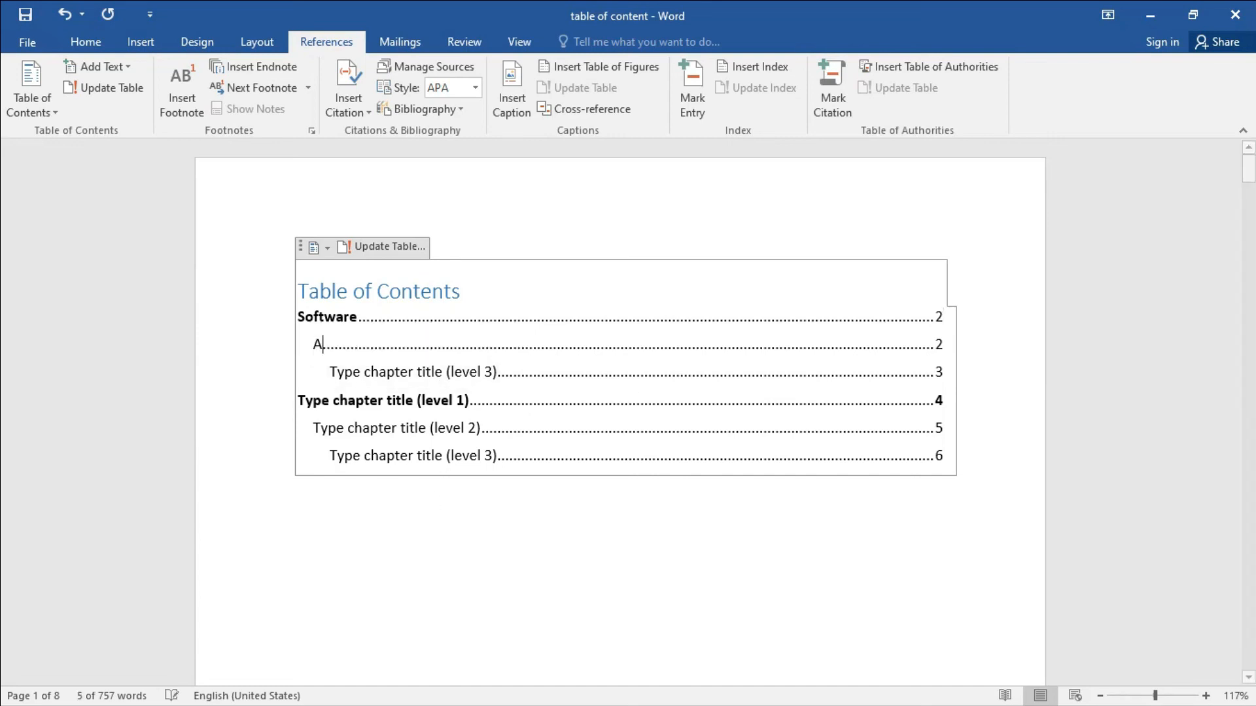
pyautogui.write('pplicatio')
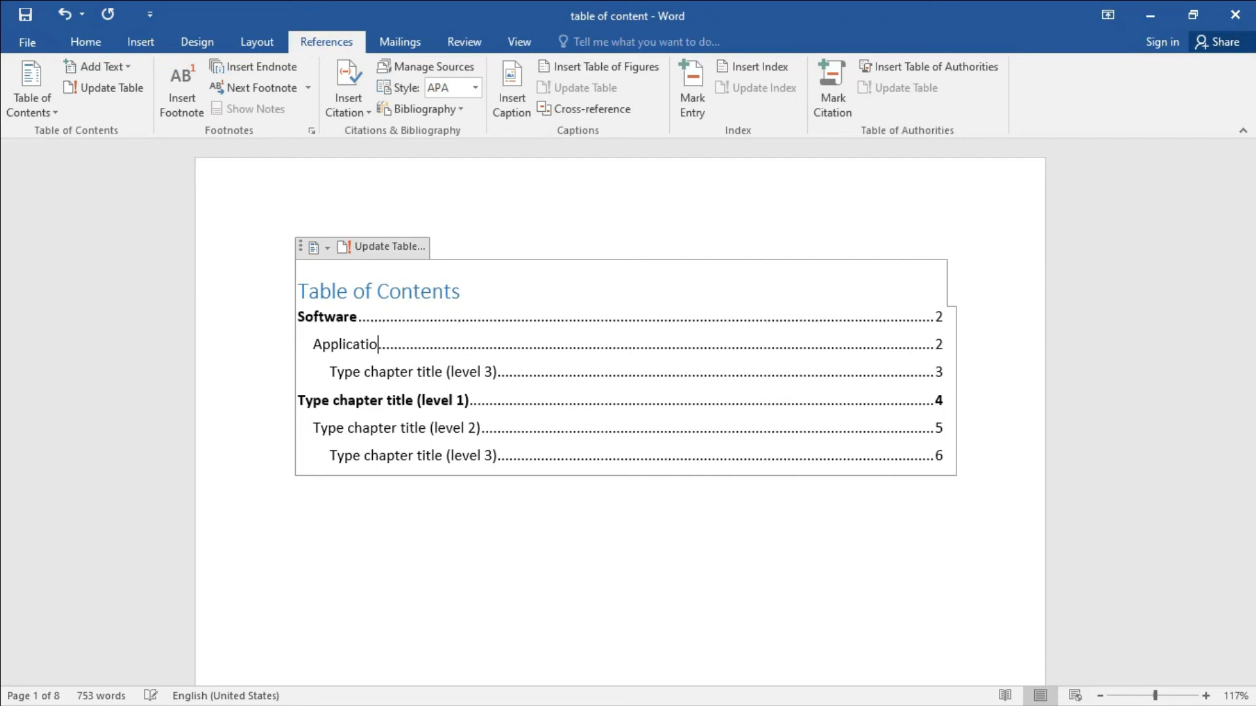
pyautogui.write('n Sw')
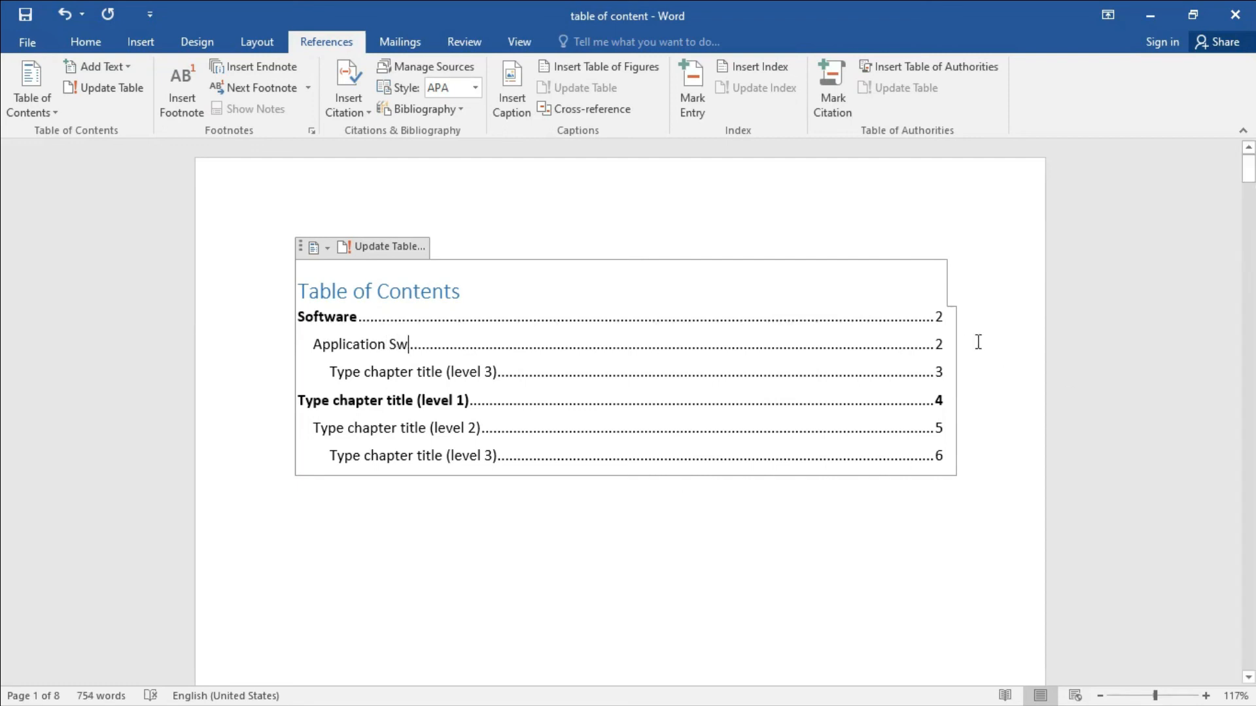
pyautogui.click(939, 344)
pyautogui.click(398, 374)
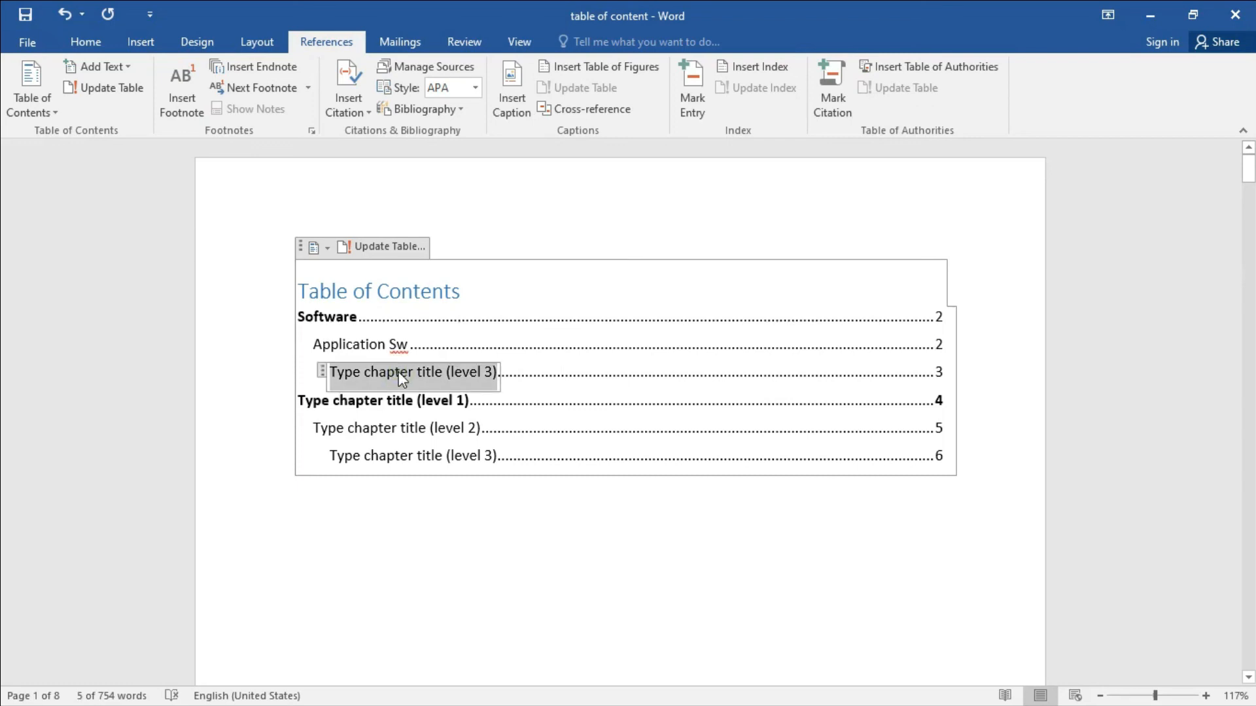
pyautogui.write('System Sw')
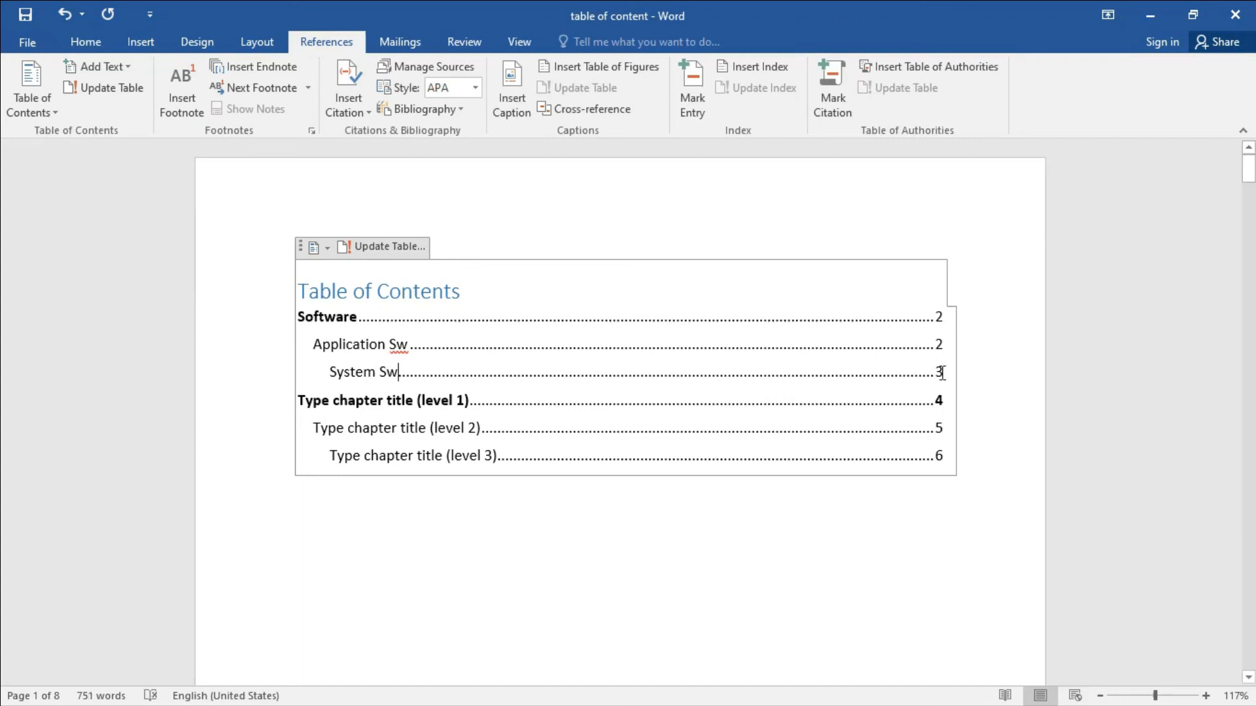
pyautogui.press('Delete')
pyautogui.write('2')
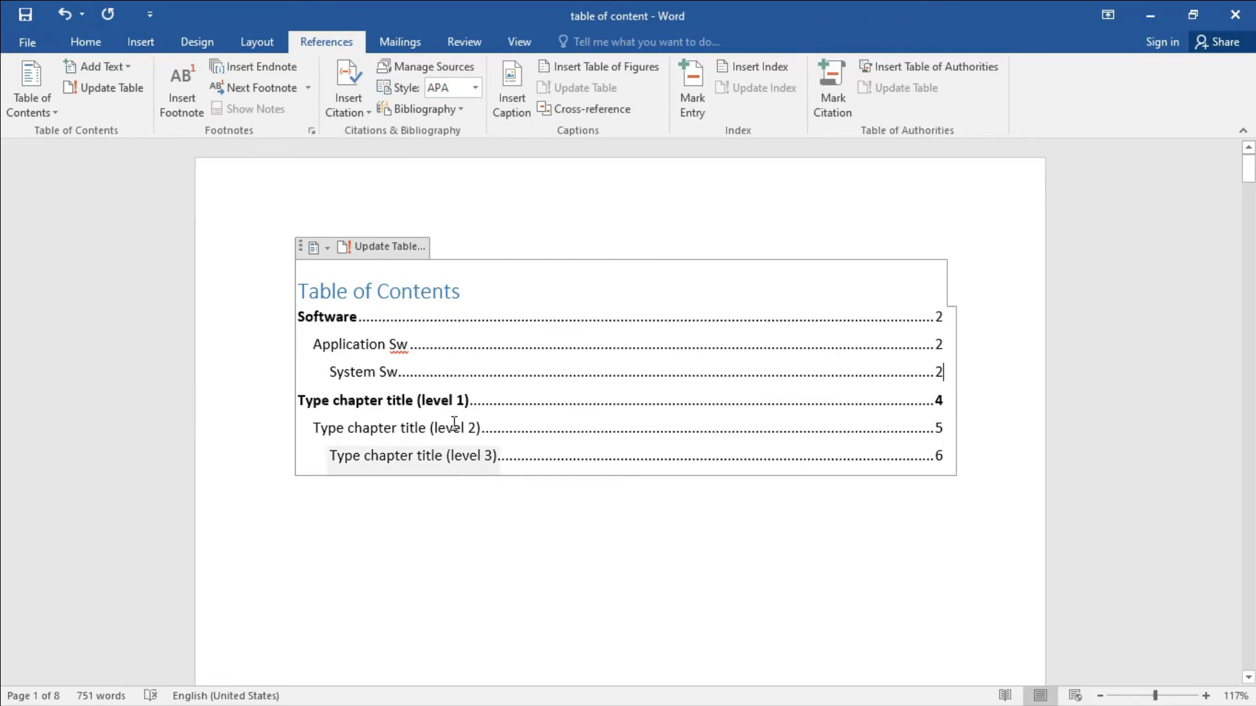
# Enter 'Computer Network' as the second level-1 entry on page 4, fixing the 'Nwtwork' typo.
pyautogui.click(449, 407)
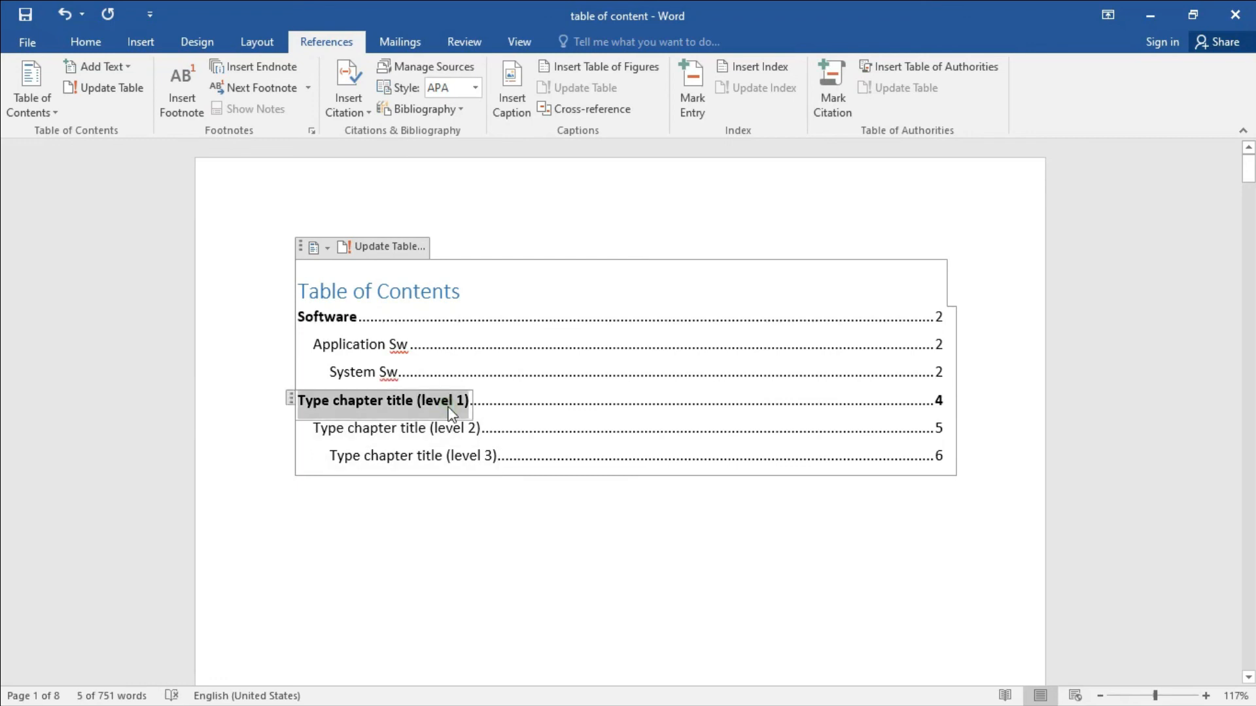
pyautogui.write('C')
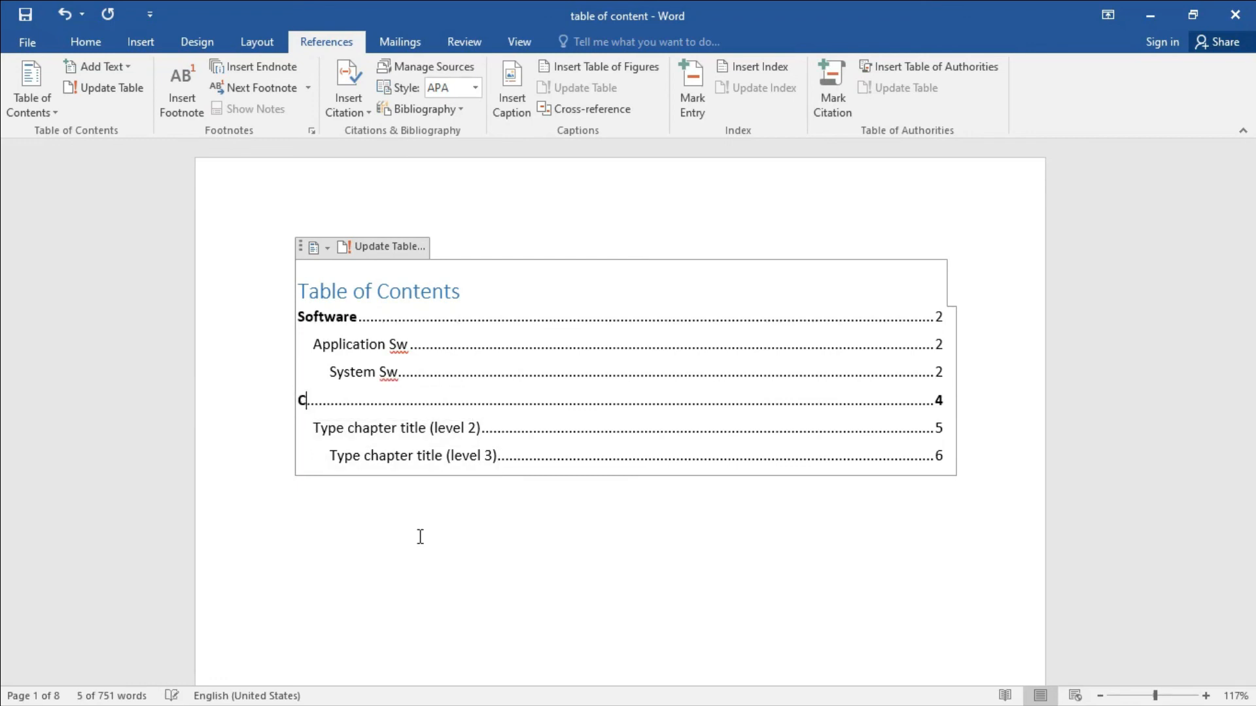
pyautogui.write('omputer ')
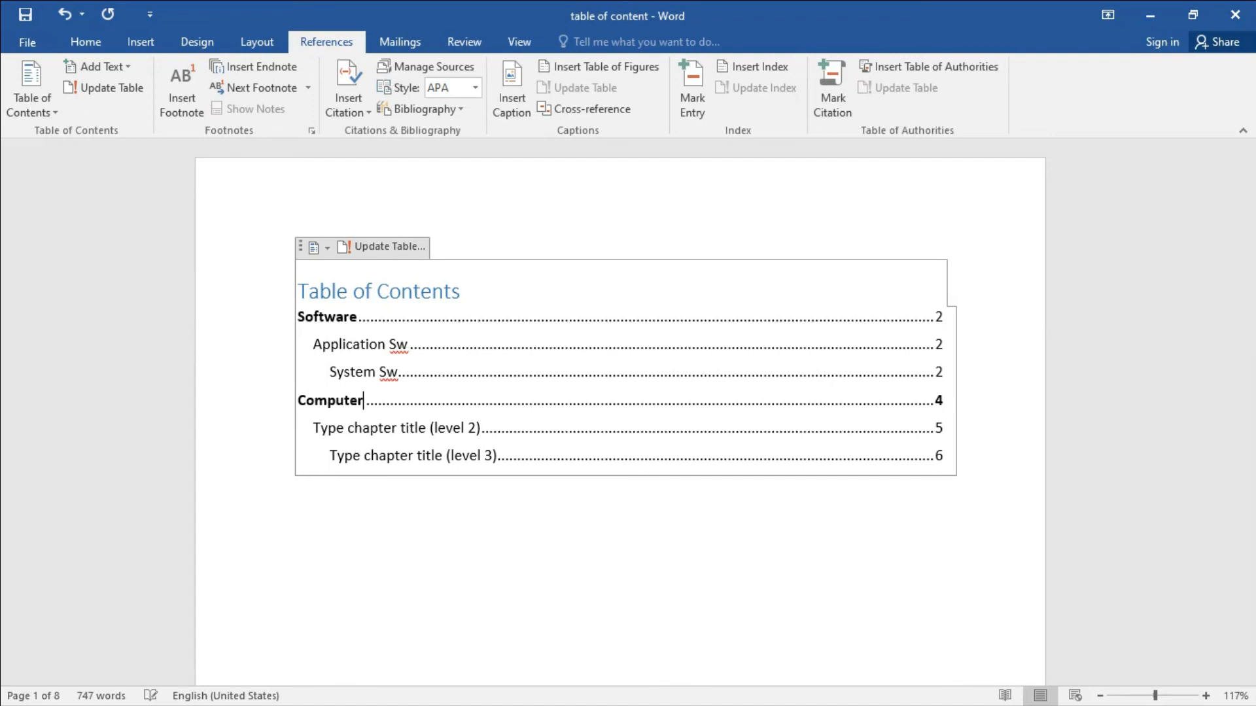
pyautogui.write('N')
pyautogui.write('wt')
pyautogui.write('work')
pyautogui.click(379, 402)
pyautogui.press('Delete')
pyautogui.write('e')
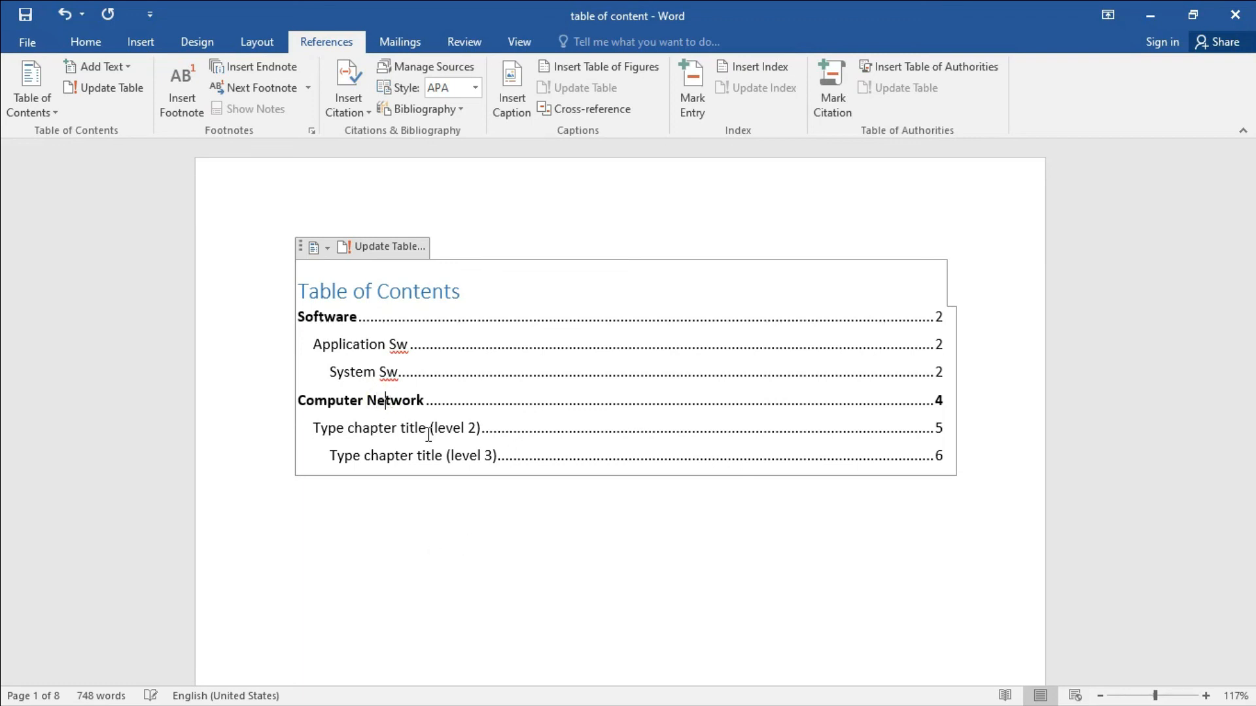
# Leave the contents and check the table of contents styles list without choosing a style.
pyautogui.click(515, 438)
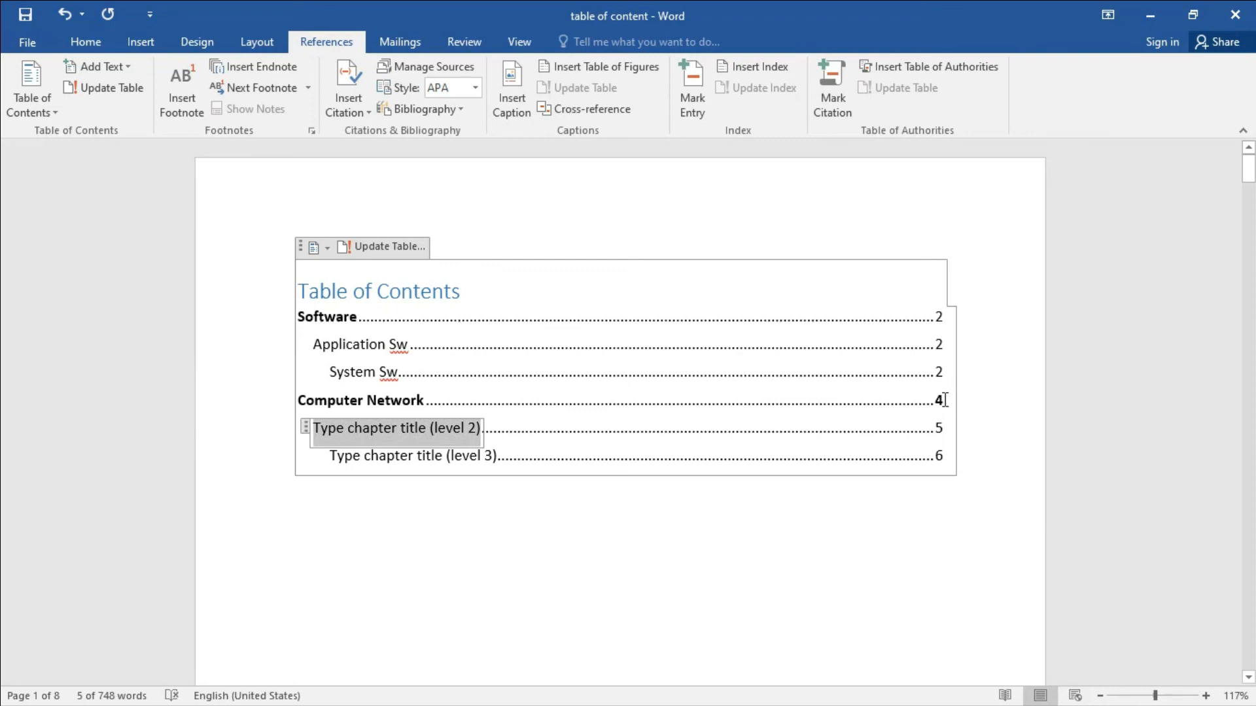
pyautogui.click(827, 556)
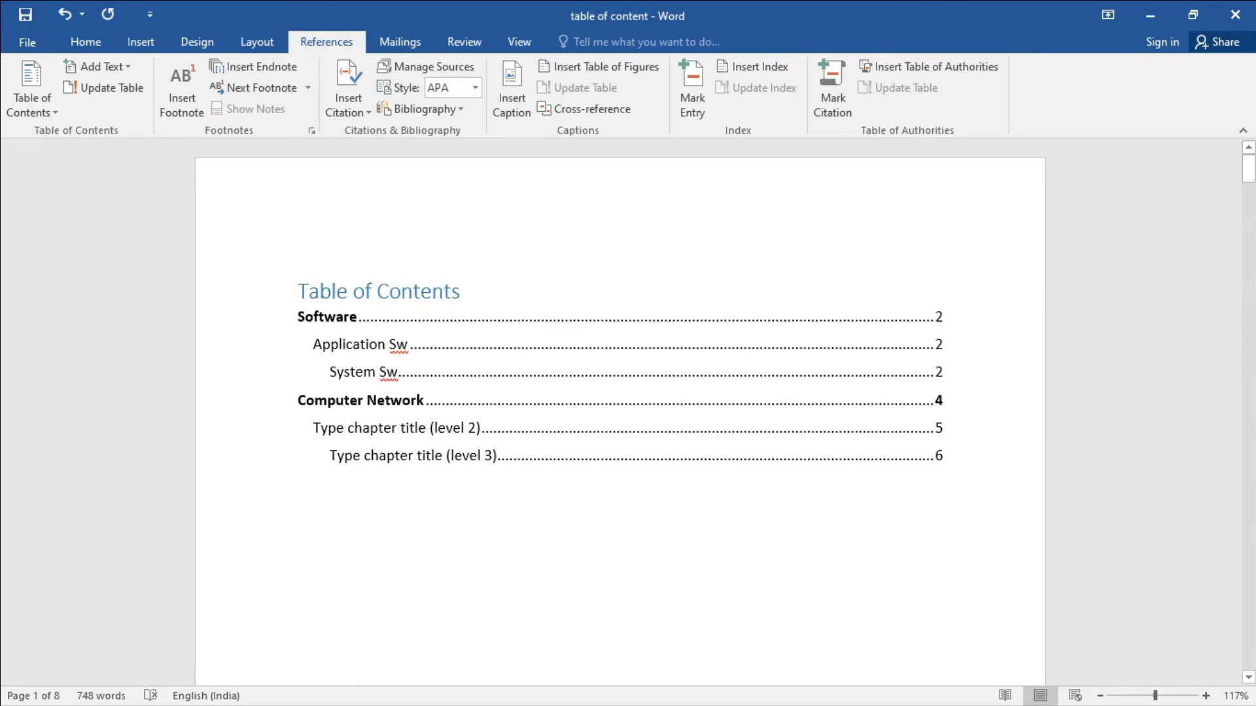
pyautogui.click(51, 113)
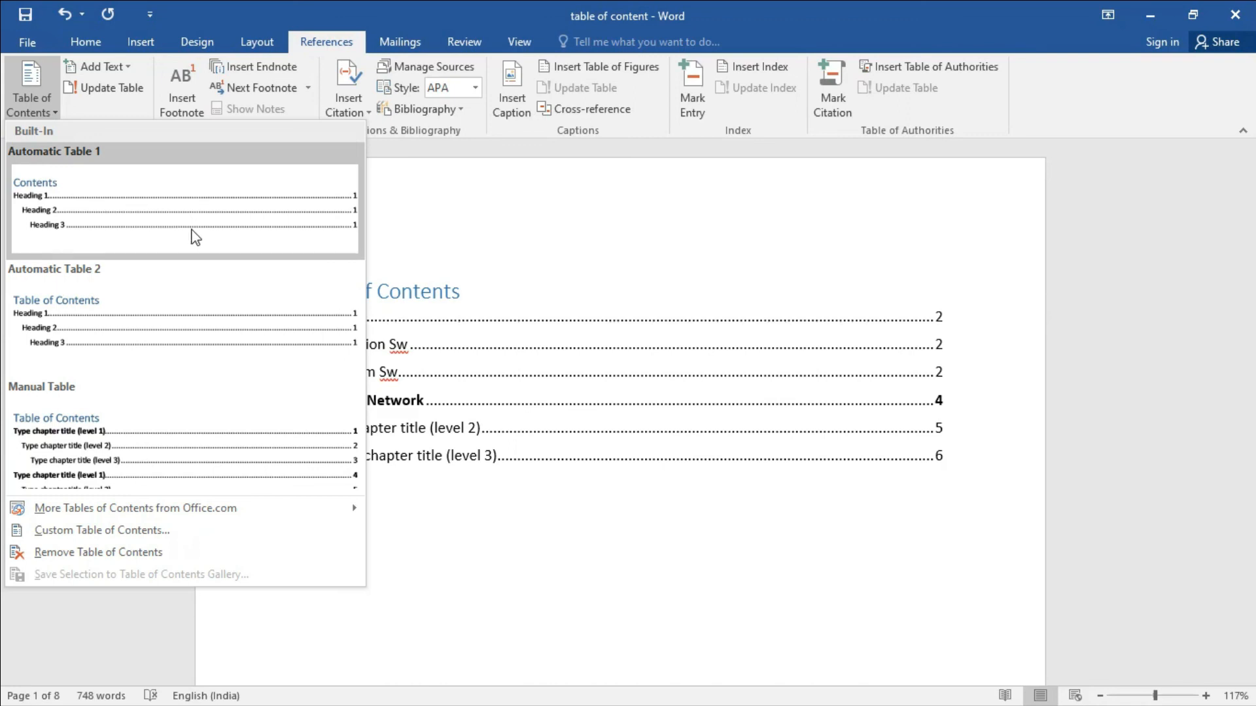
pyautogui.click(622, 271)
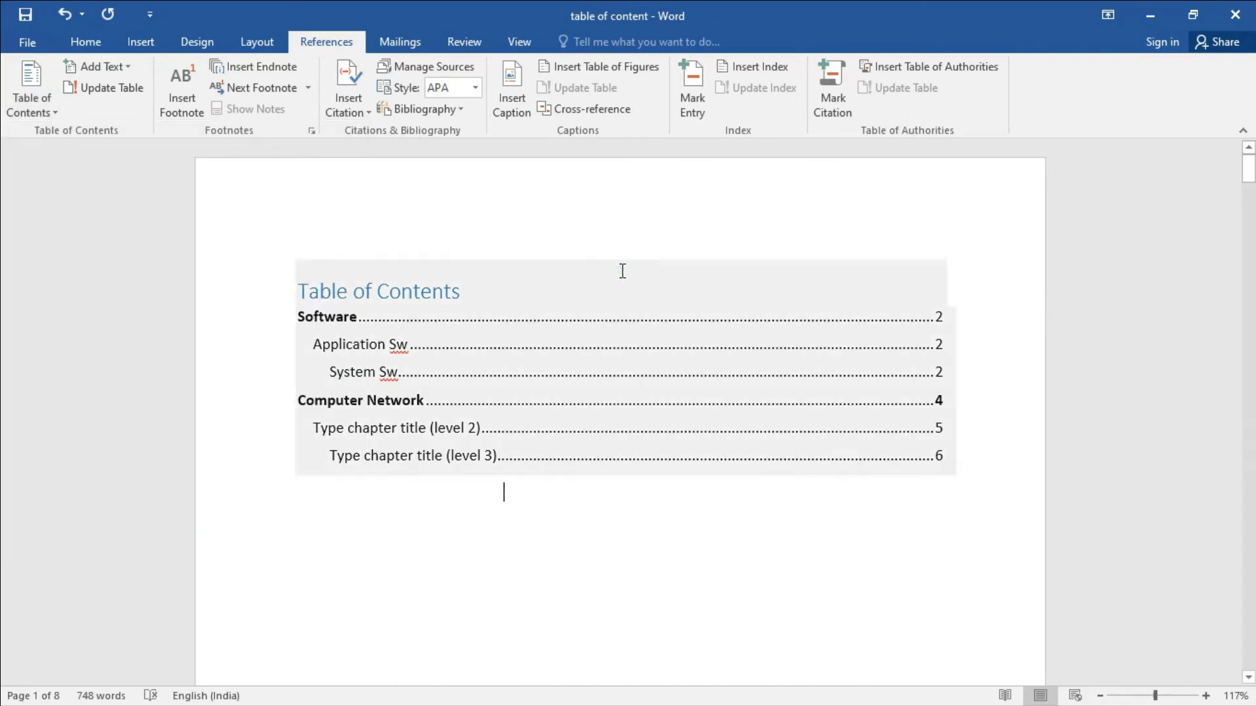